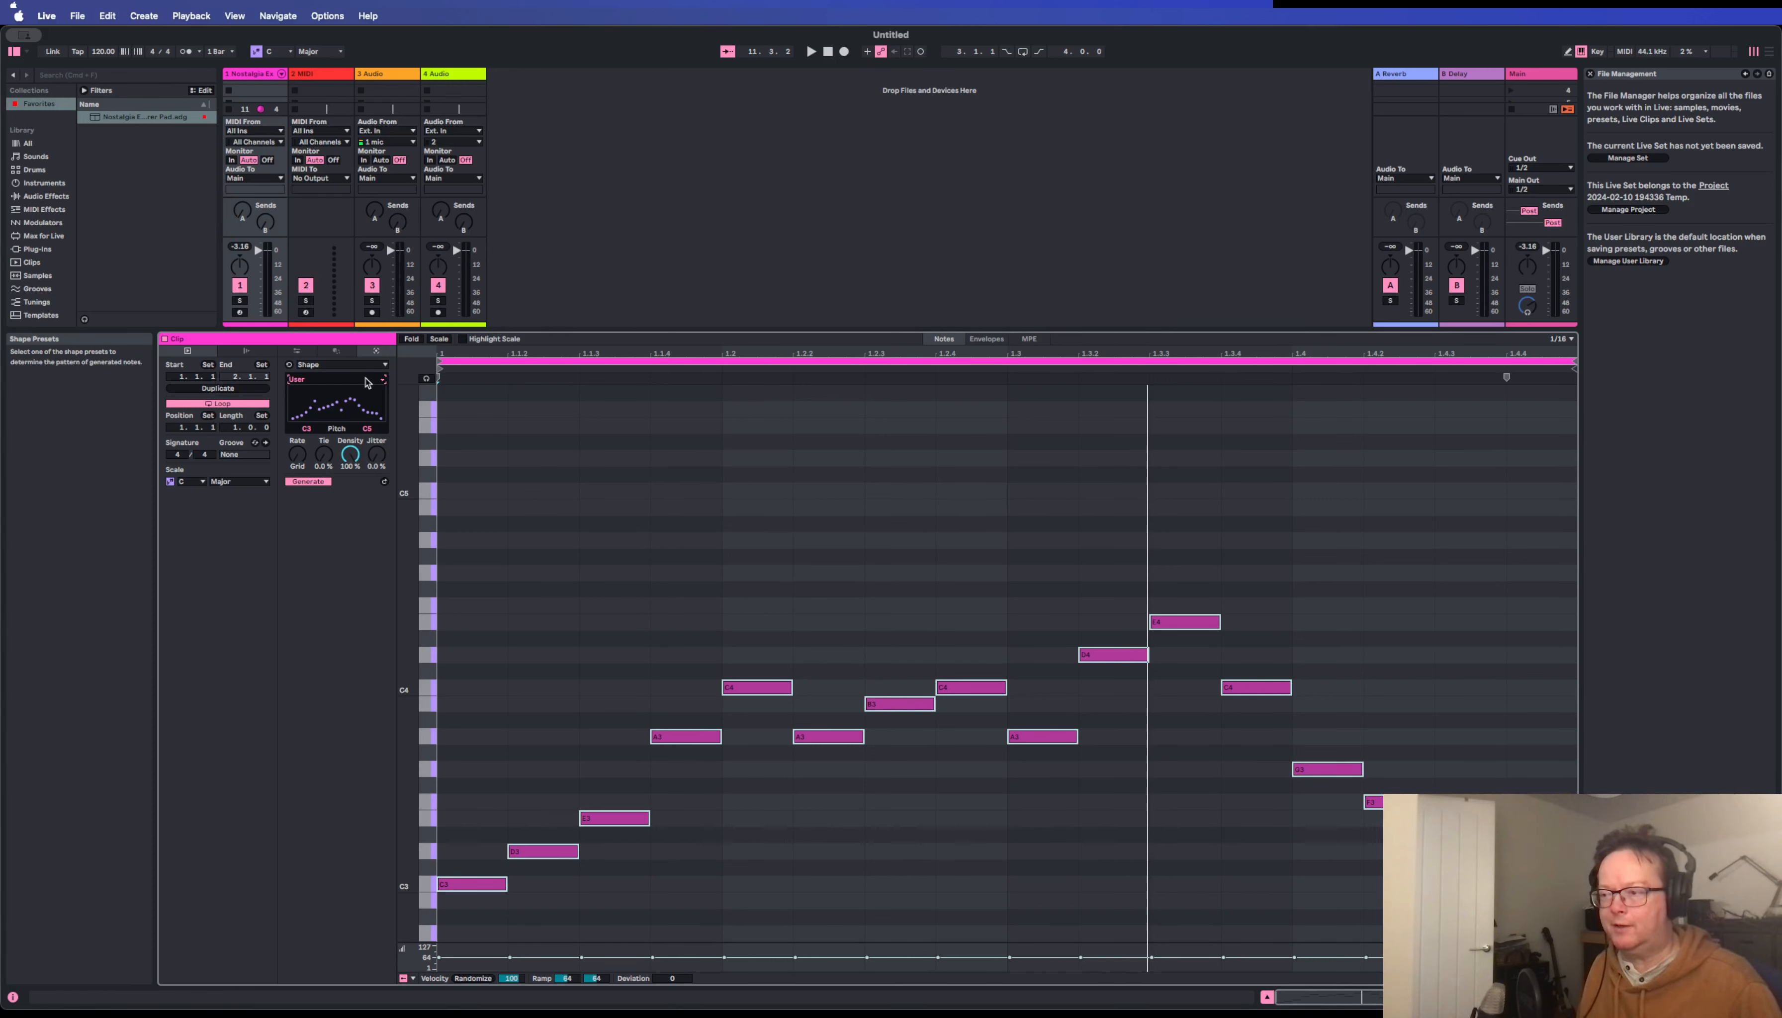
left_click(382, 383)
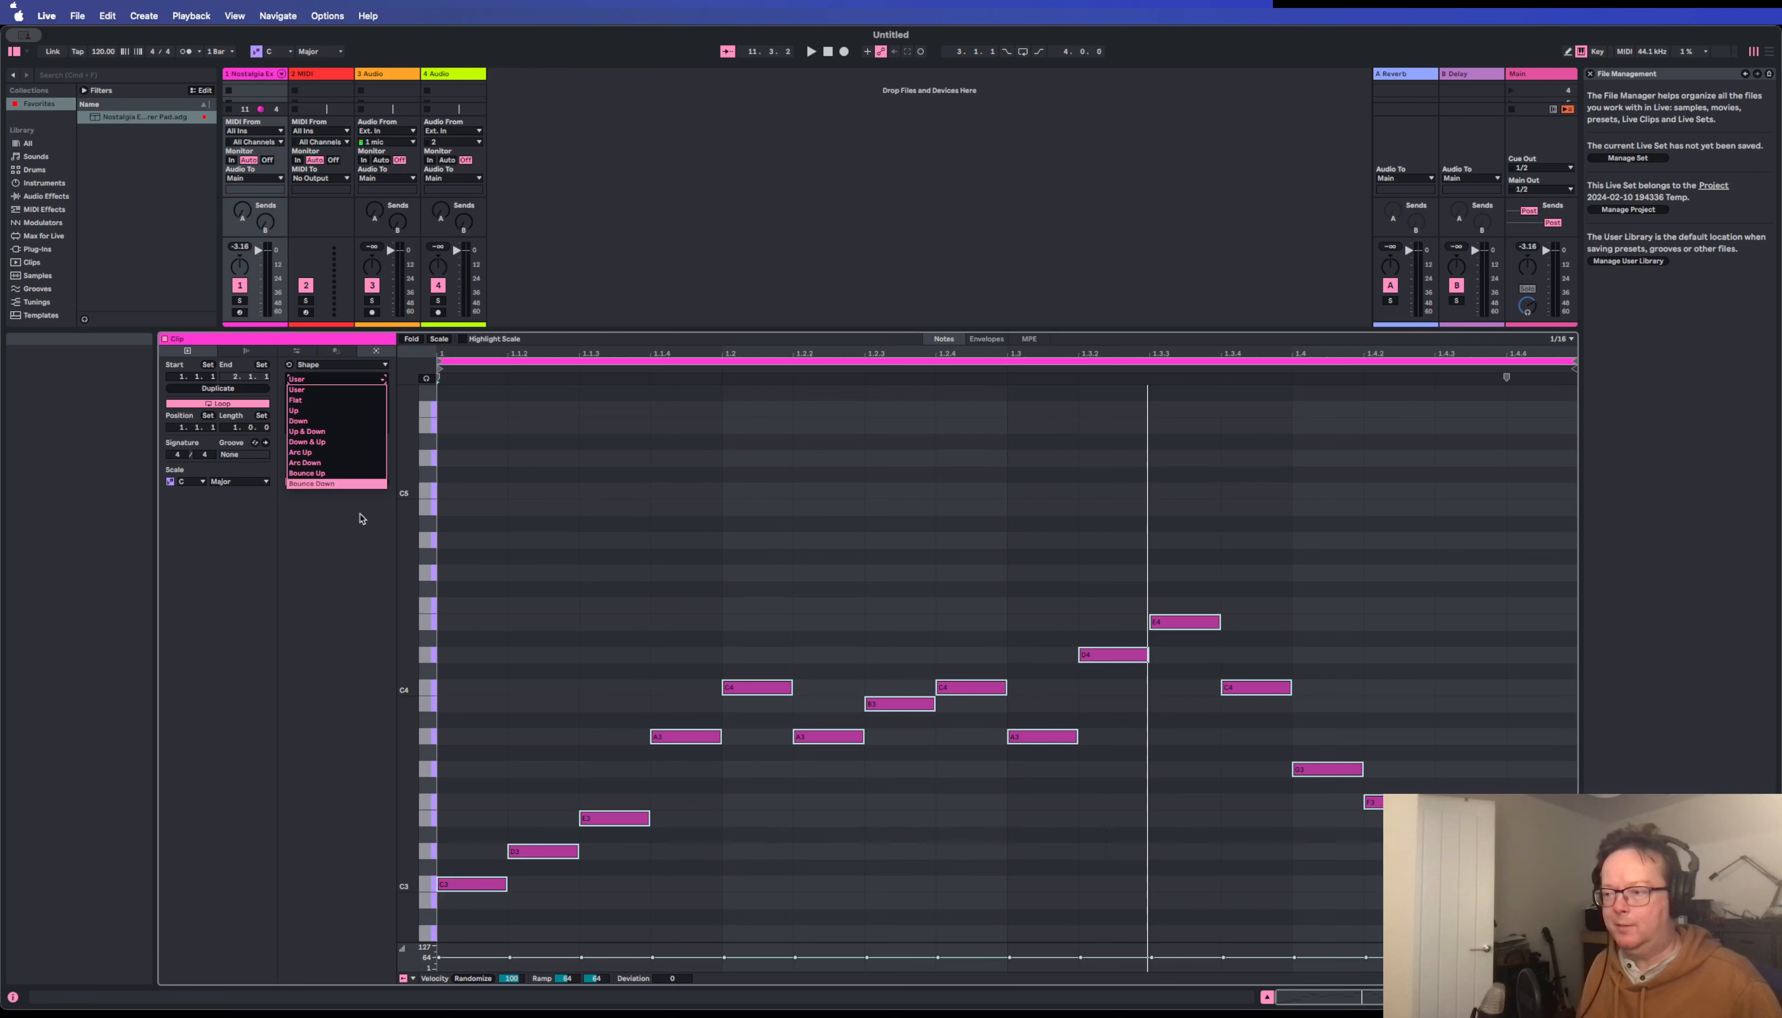
left_click(345, 577)
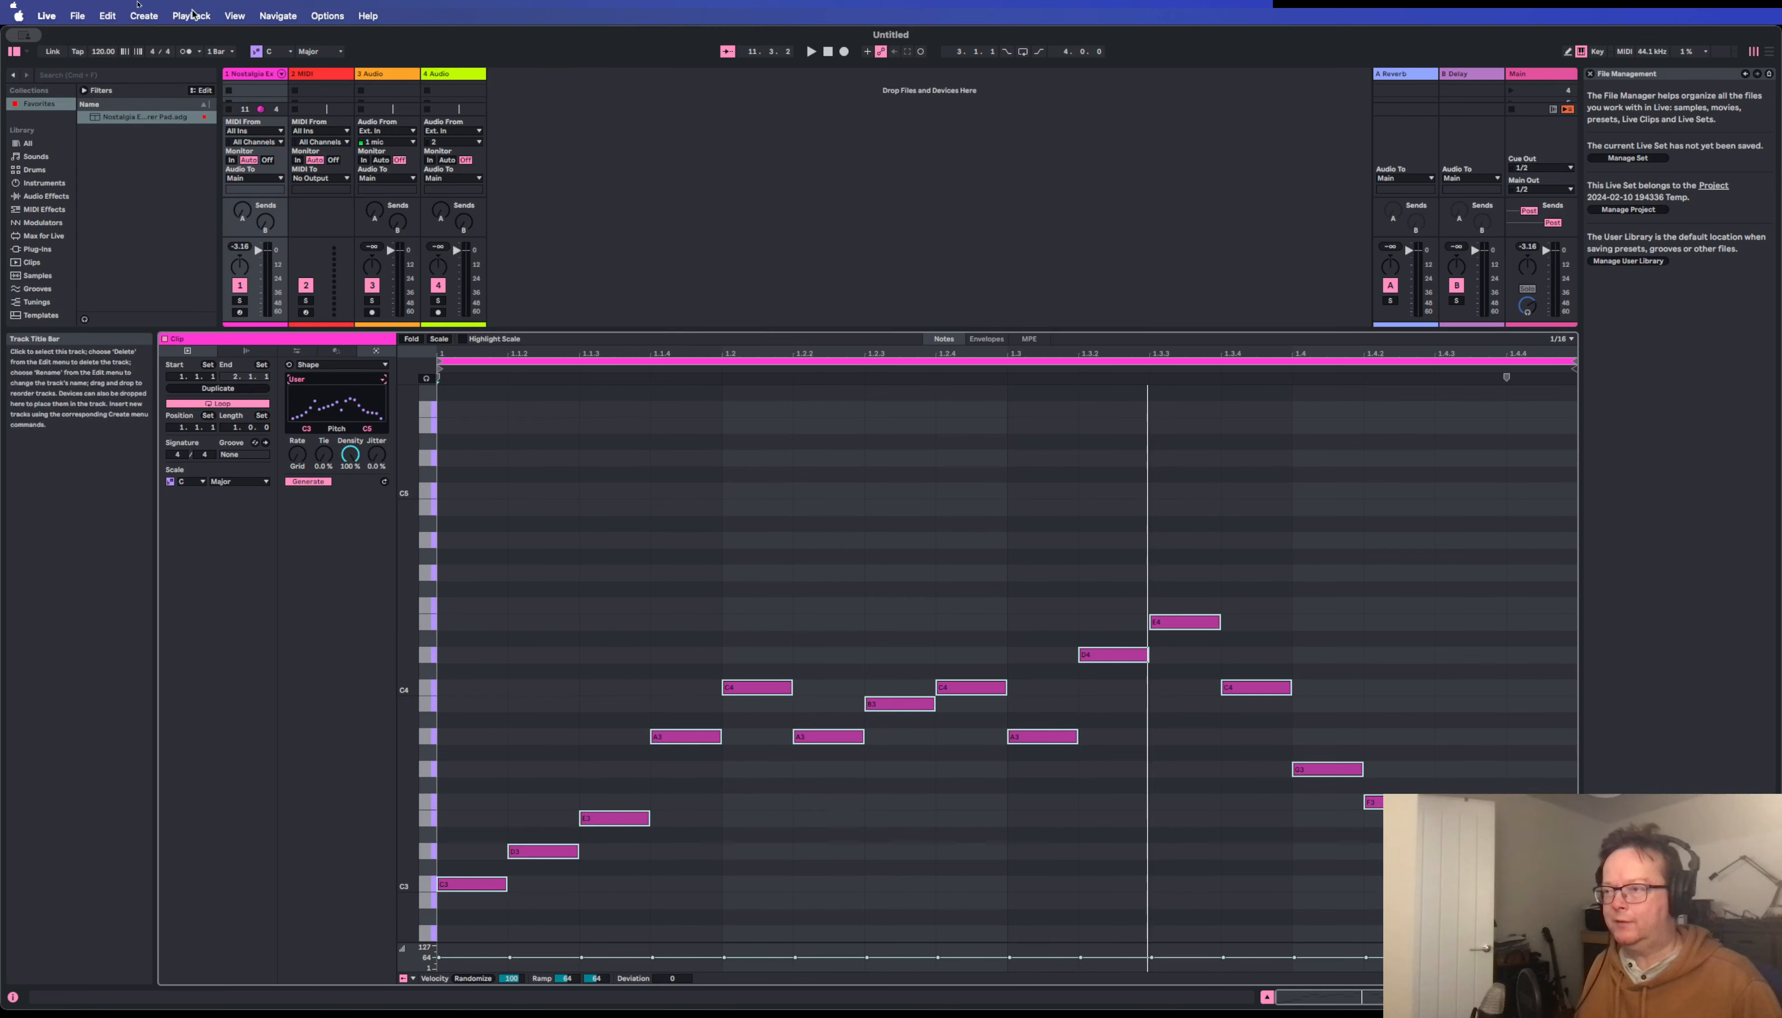
scroll(249, 89, "down", 1)
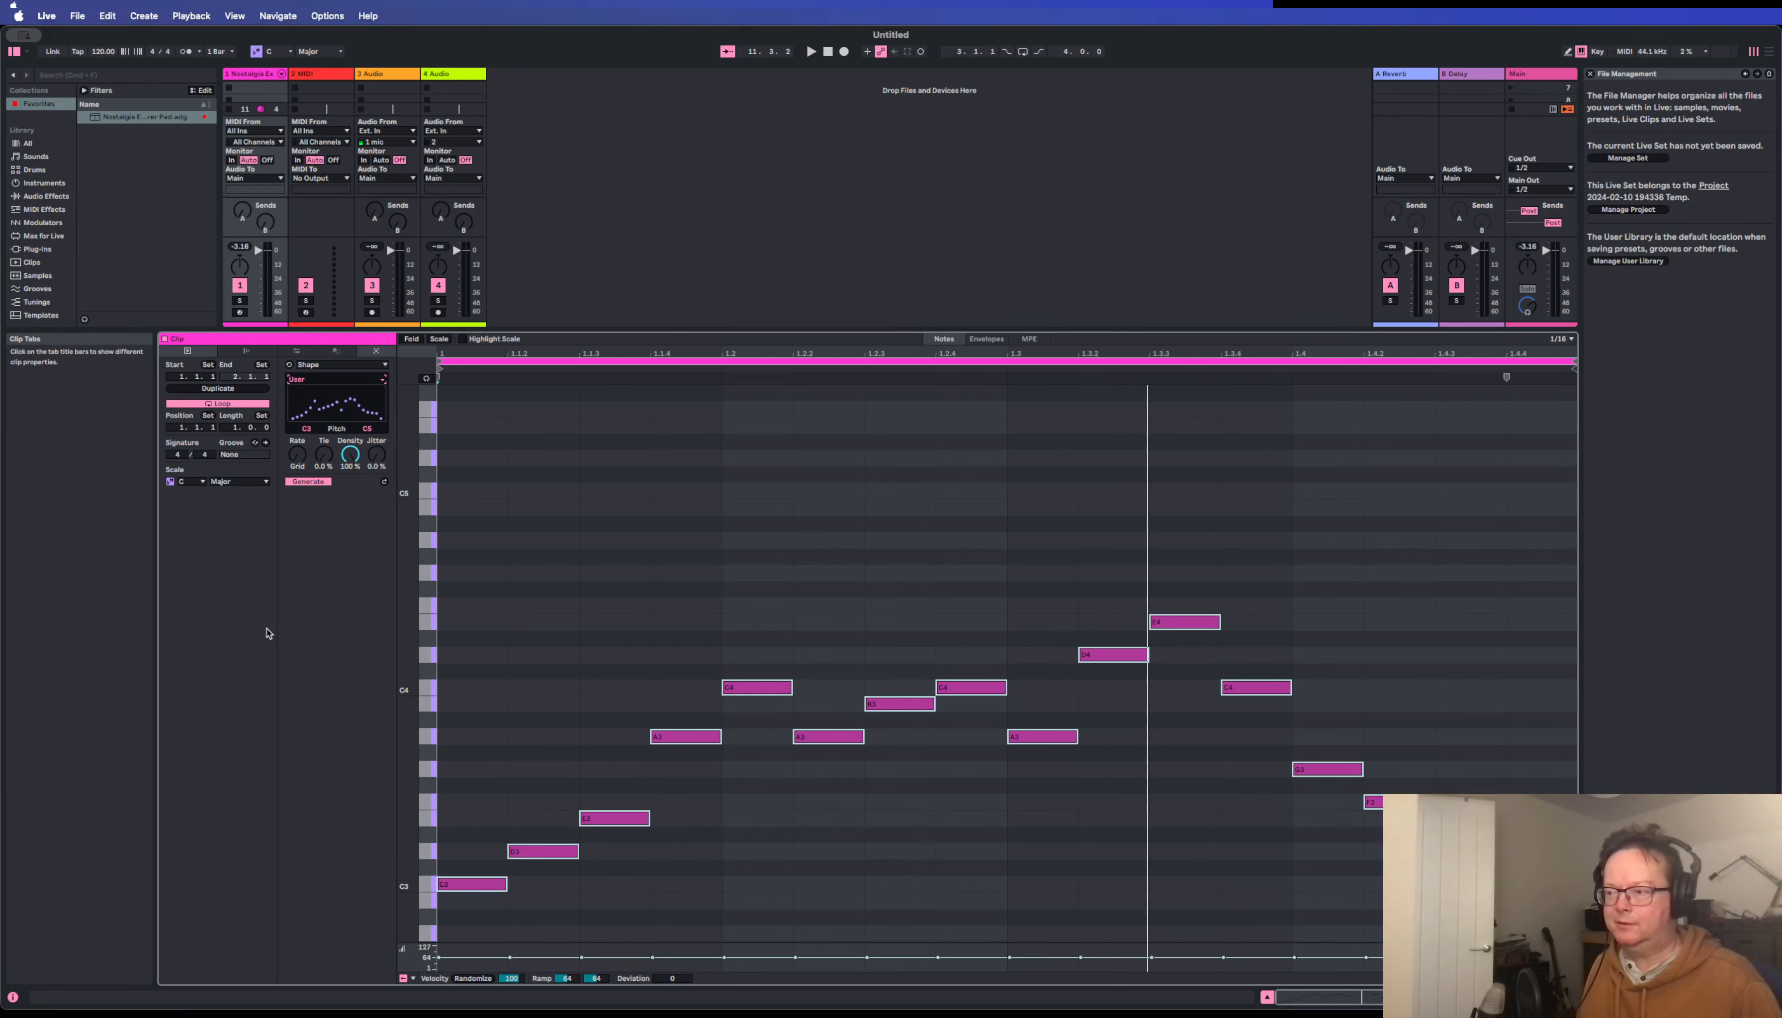
Play the clip while redrawing the generator's custom pitch shape, lowering the peak in its second half, and stop playback.
key("space")
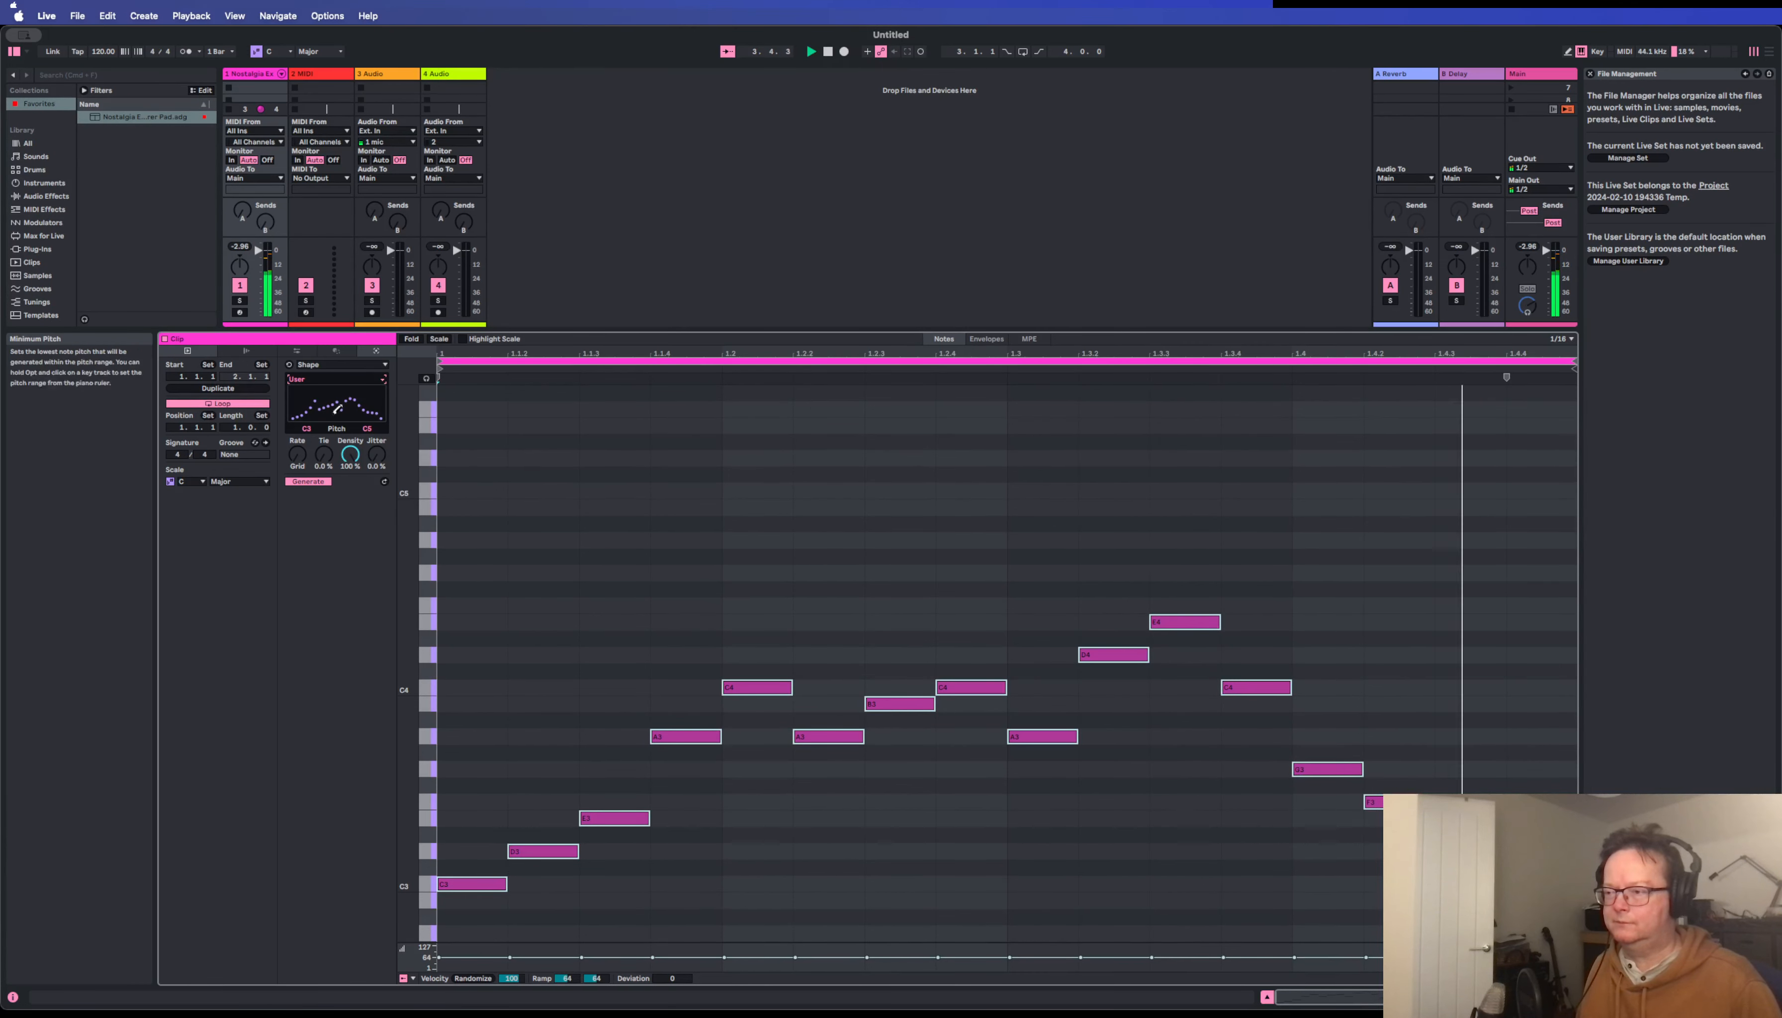
mouse_move(332, 407)
left_mouse_down()
mouse_move(336, 455)
mouse_move(315, 413)
mouse_move(306, 453)
left_mouse_up()
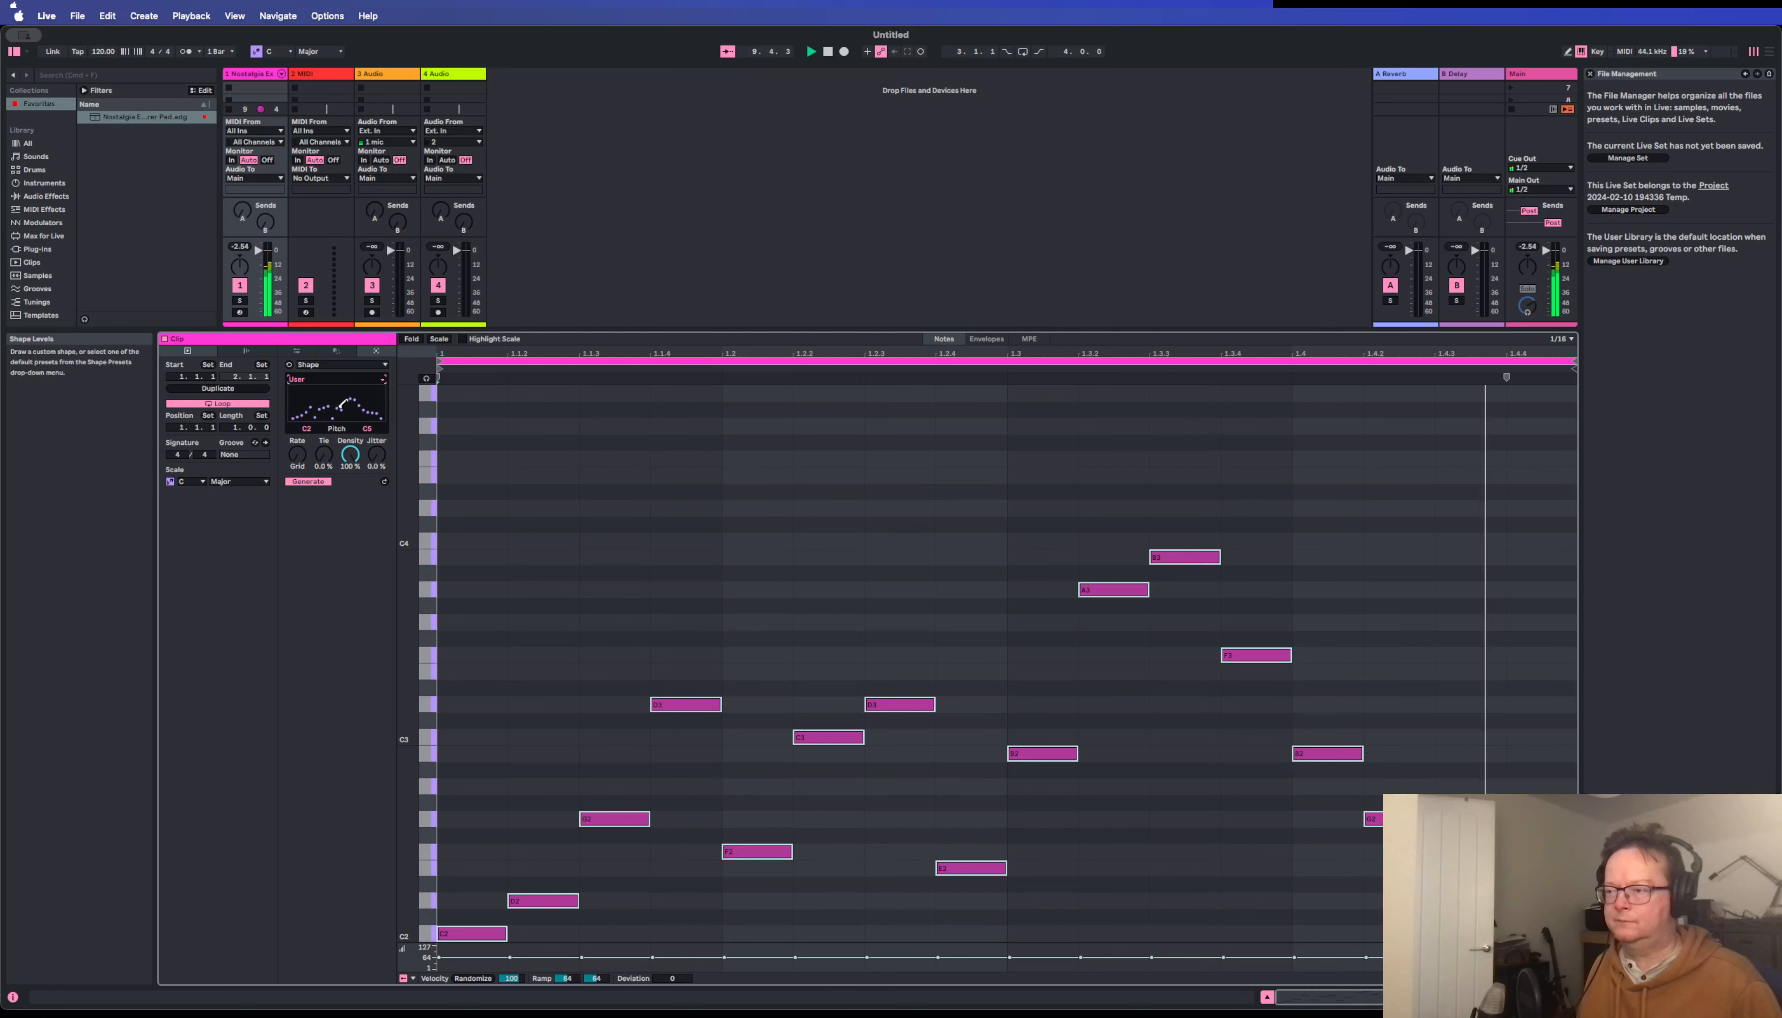
left_click_drag(344, 403, 354, 408)
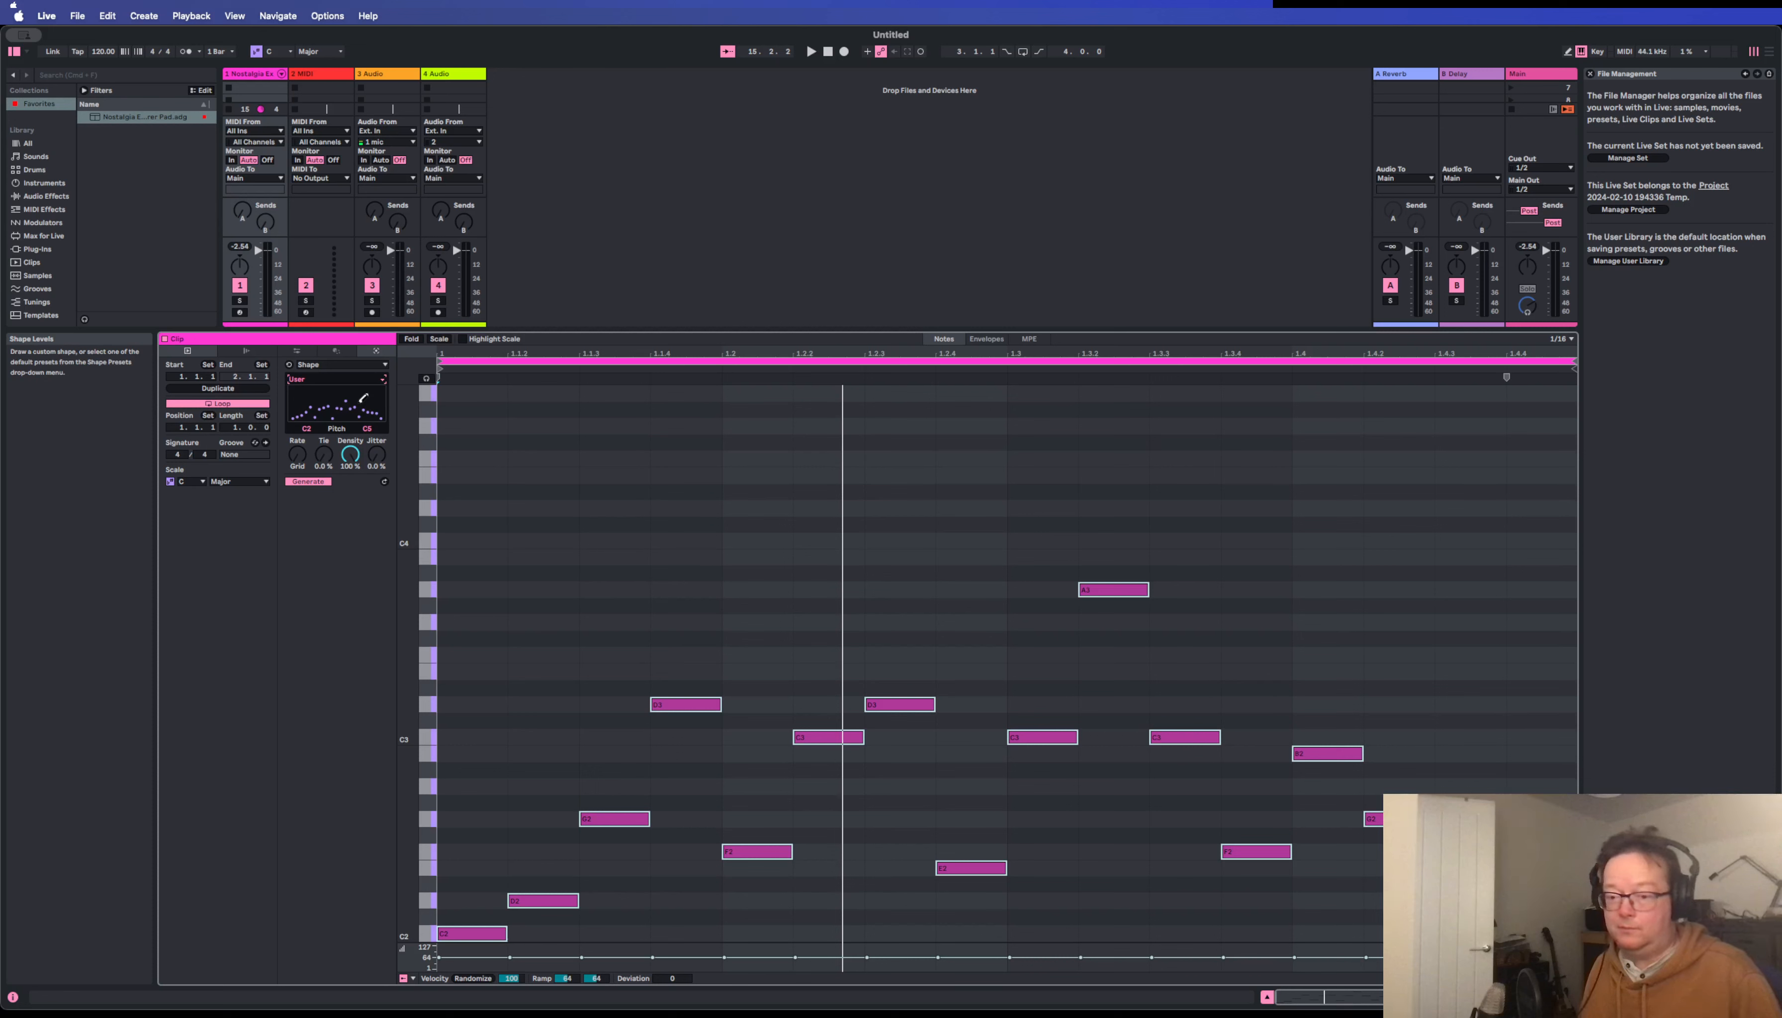
key("space")
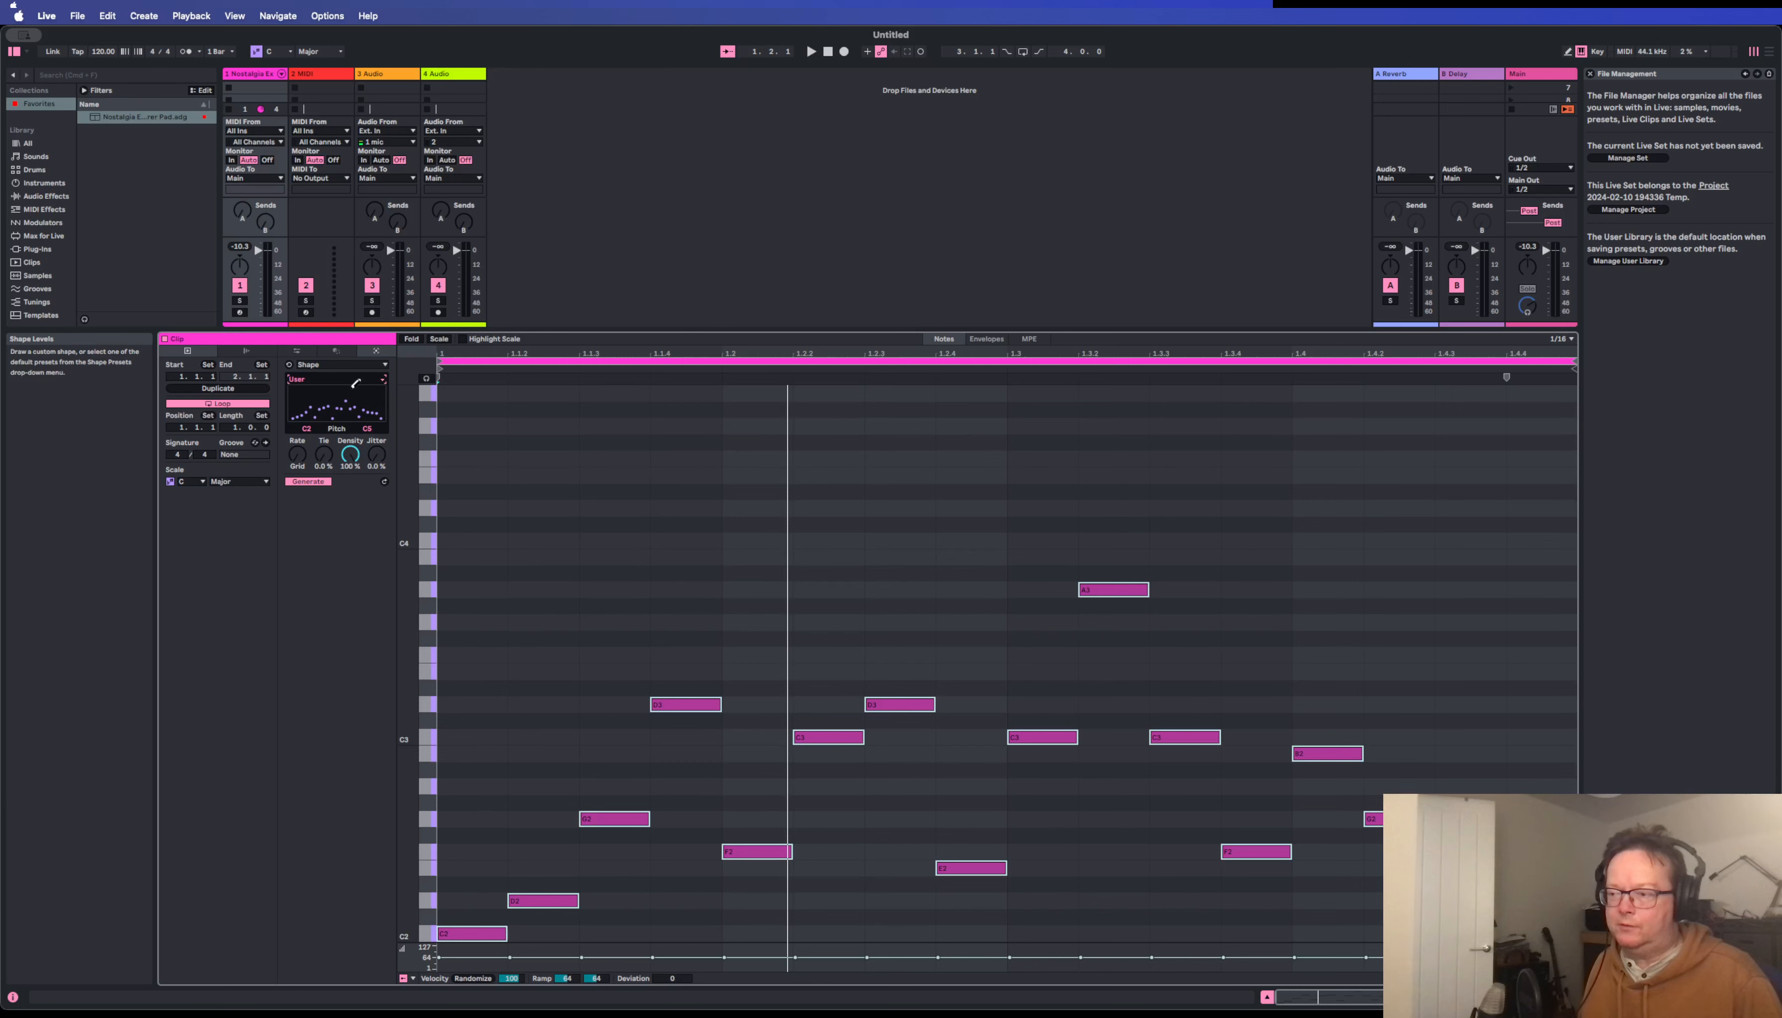
Start playback and audition the Flat and Up shape presets on the clip's generated notes.
key("space")
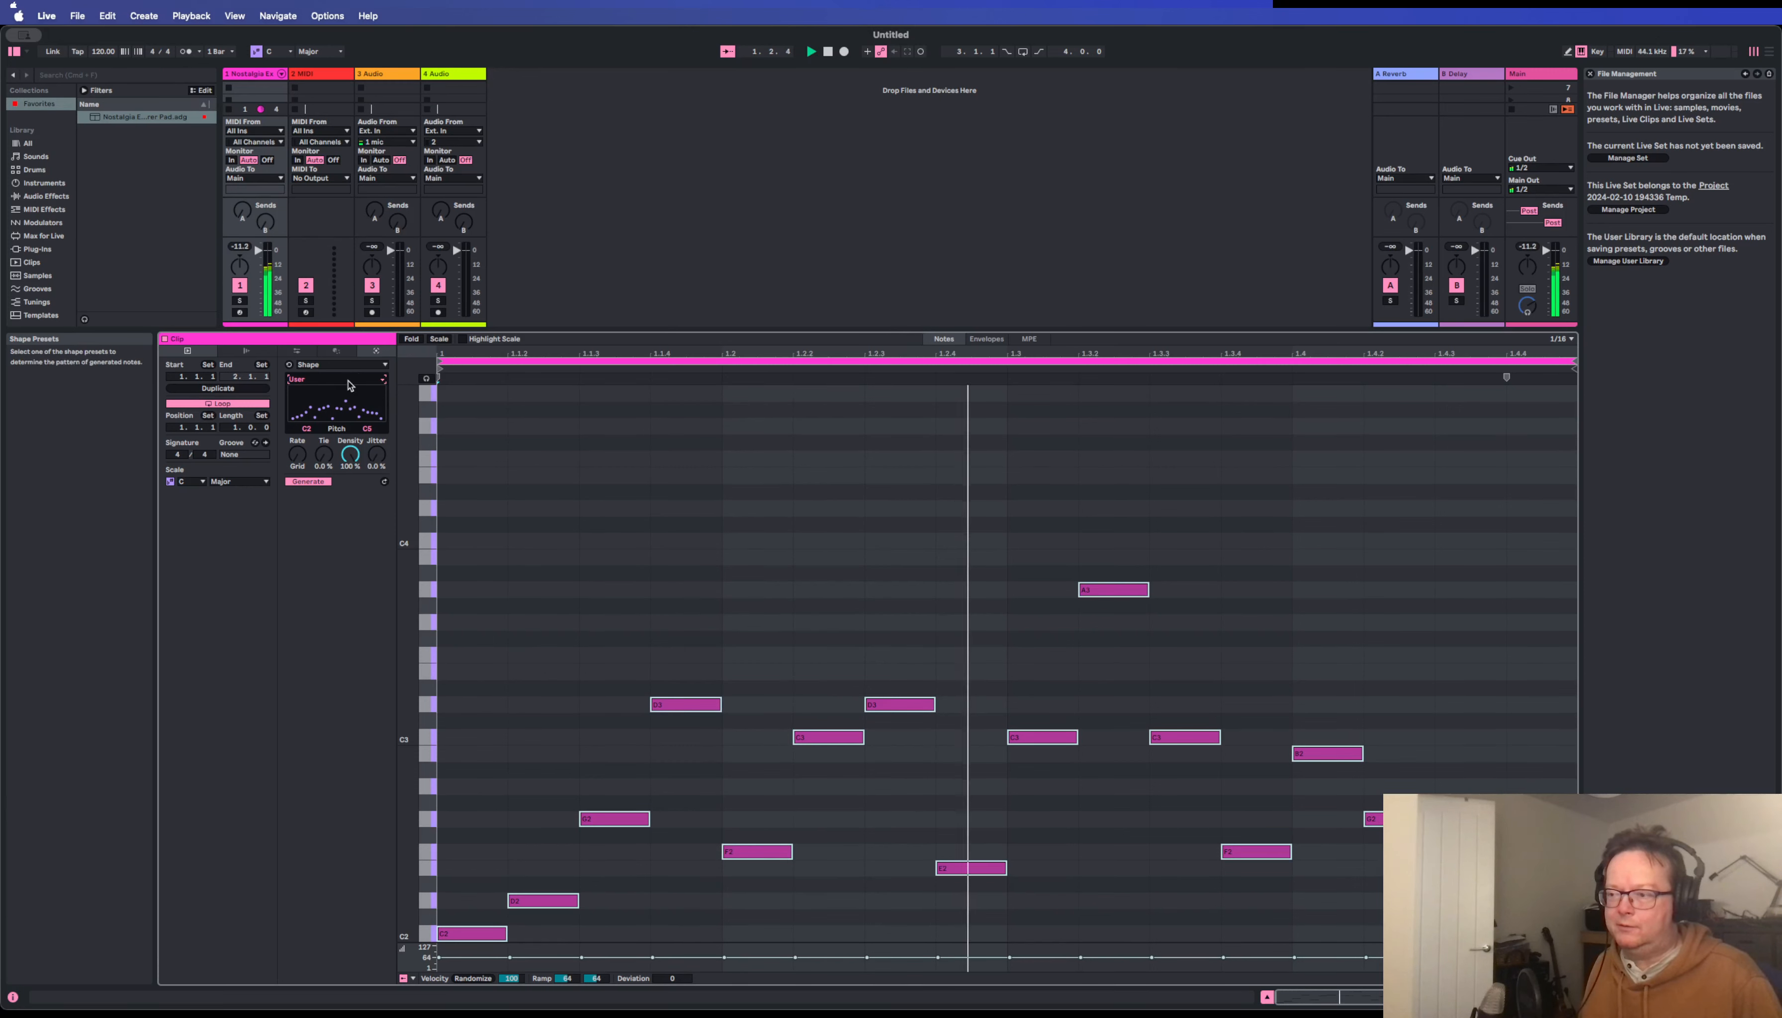
left_click(348, 380)
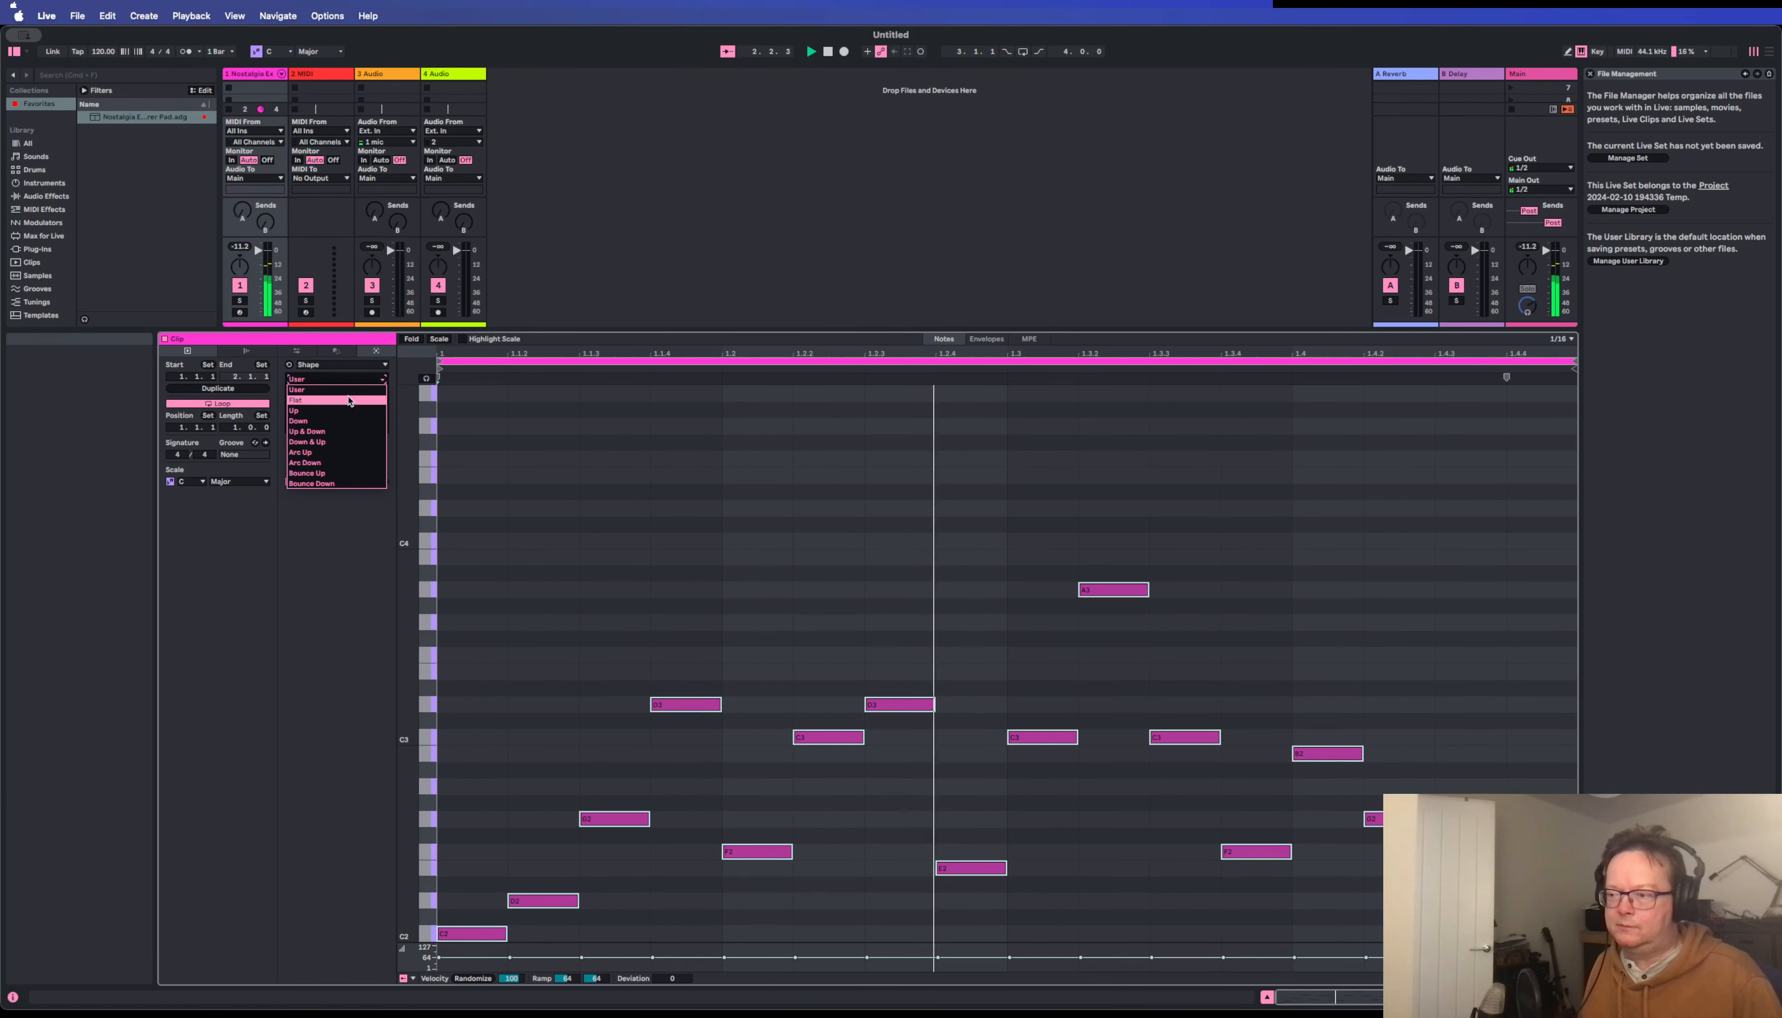
left_click(346, 400)
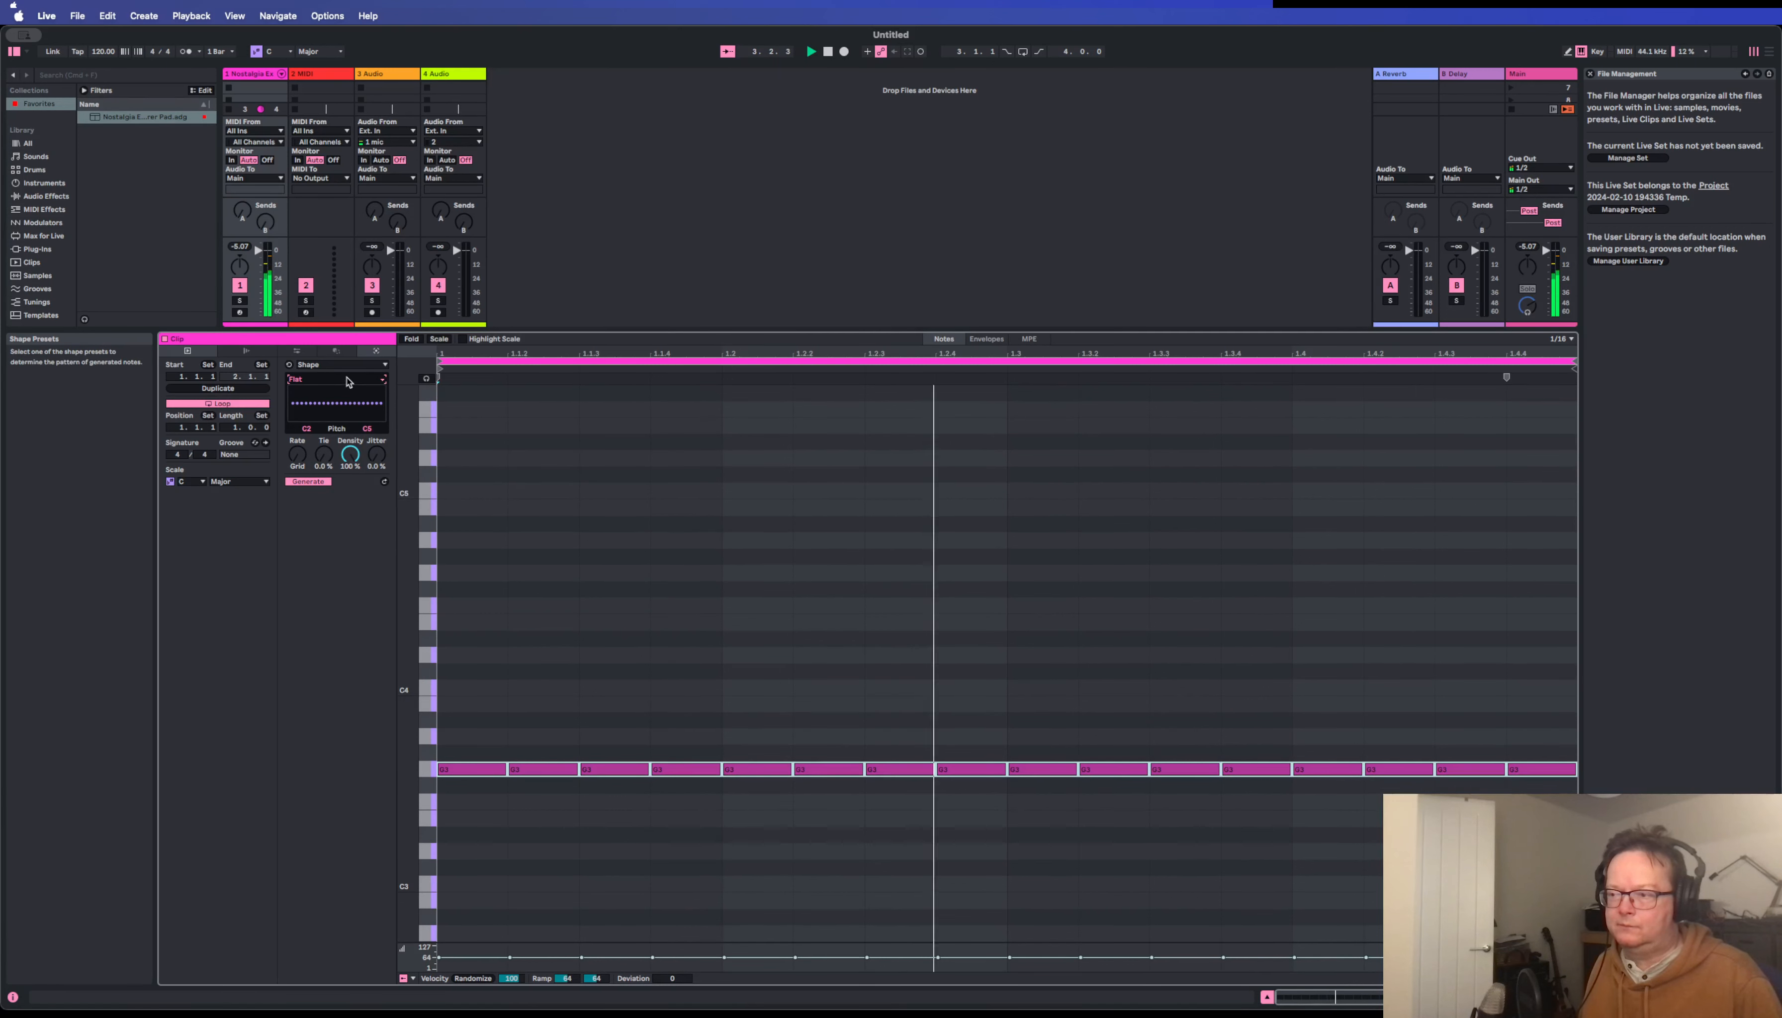
left_click(346, 380)
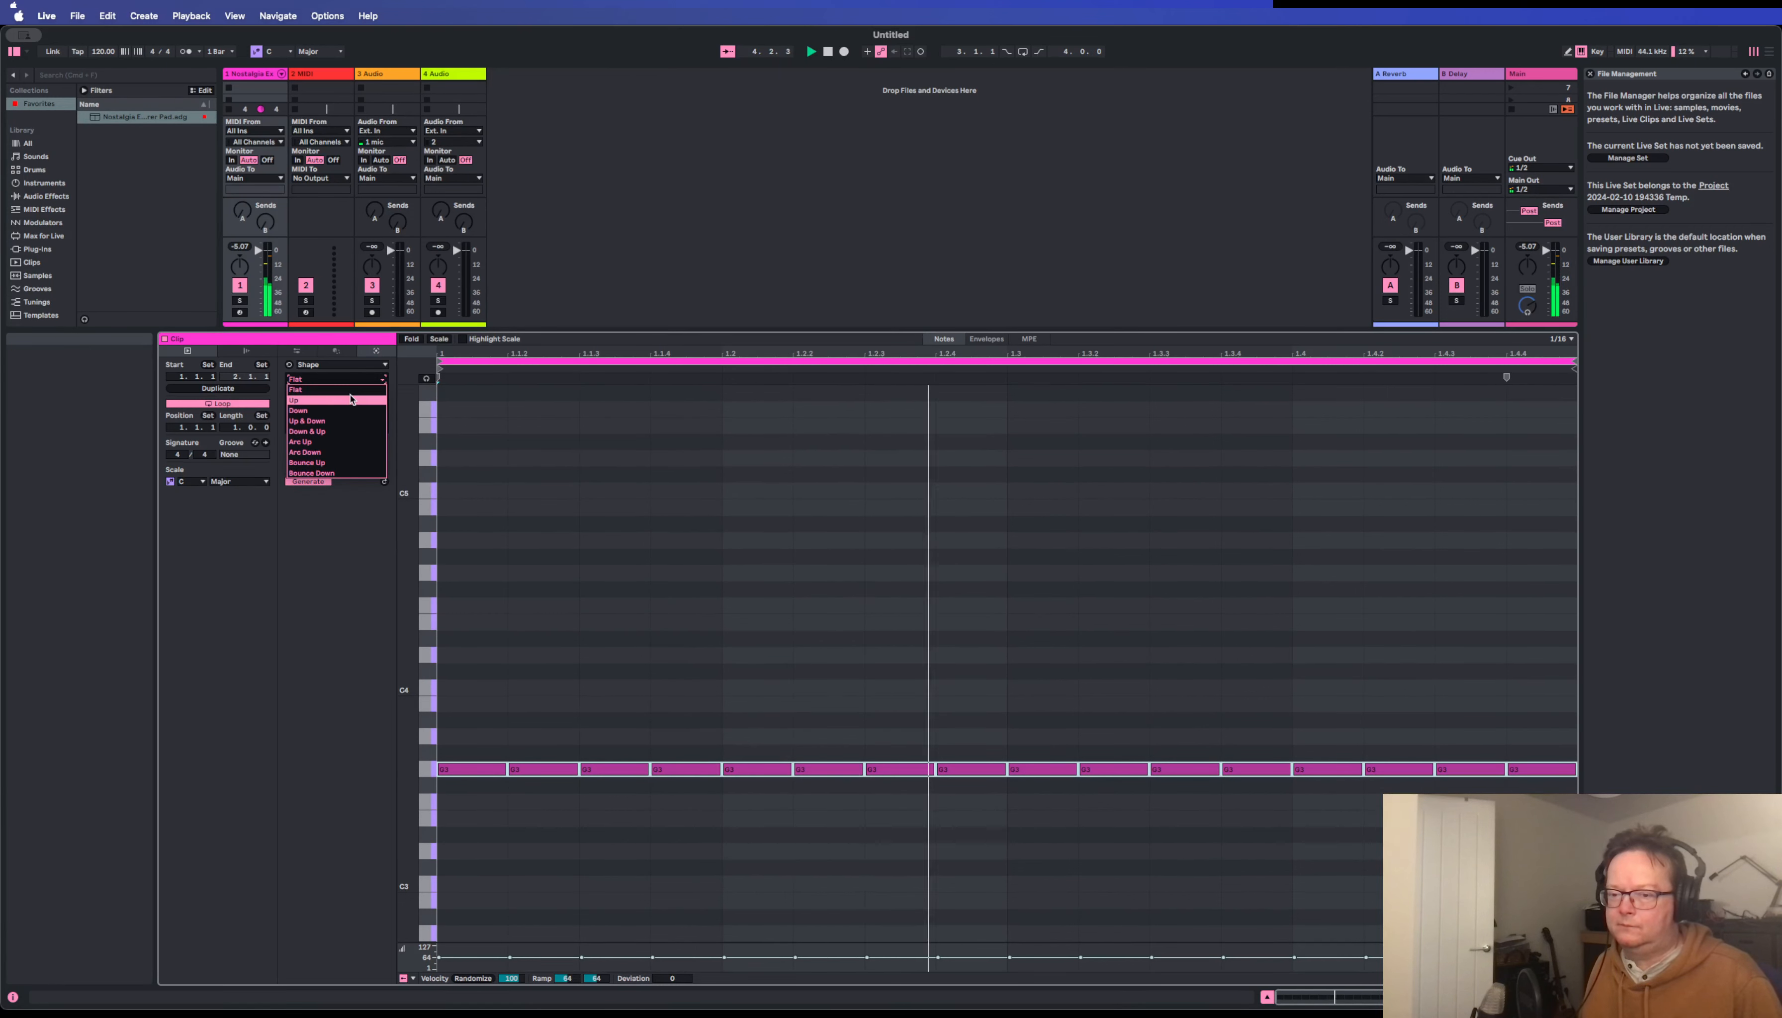
left_click(351, 400)
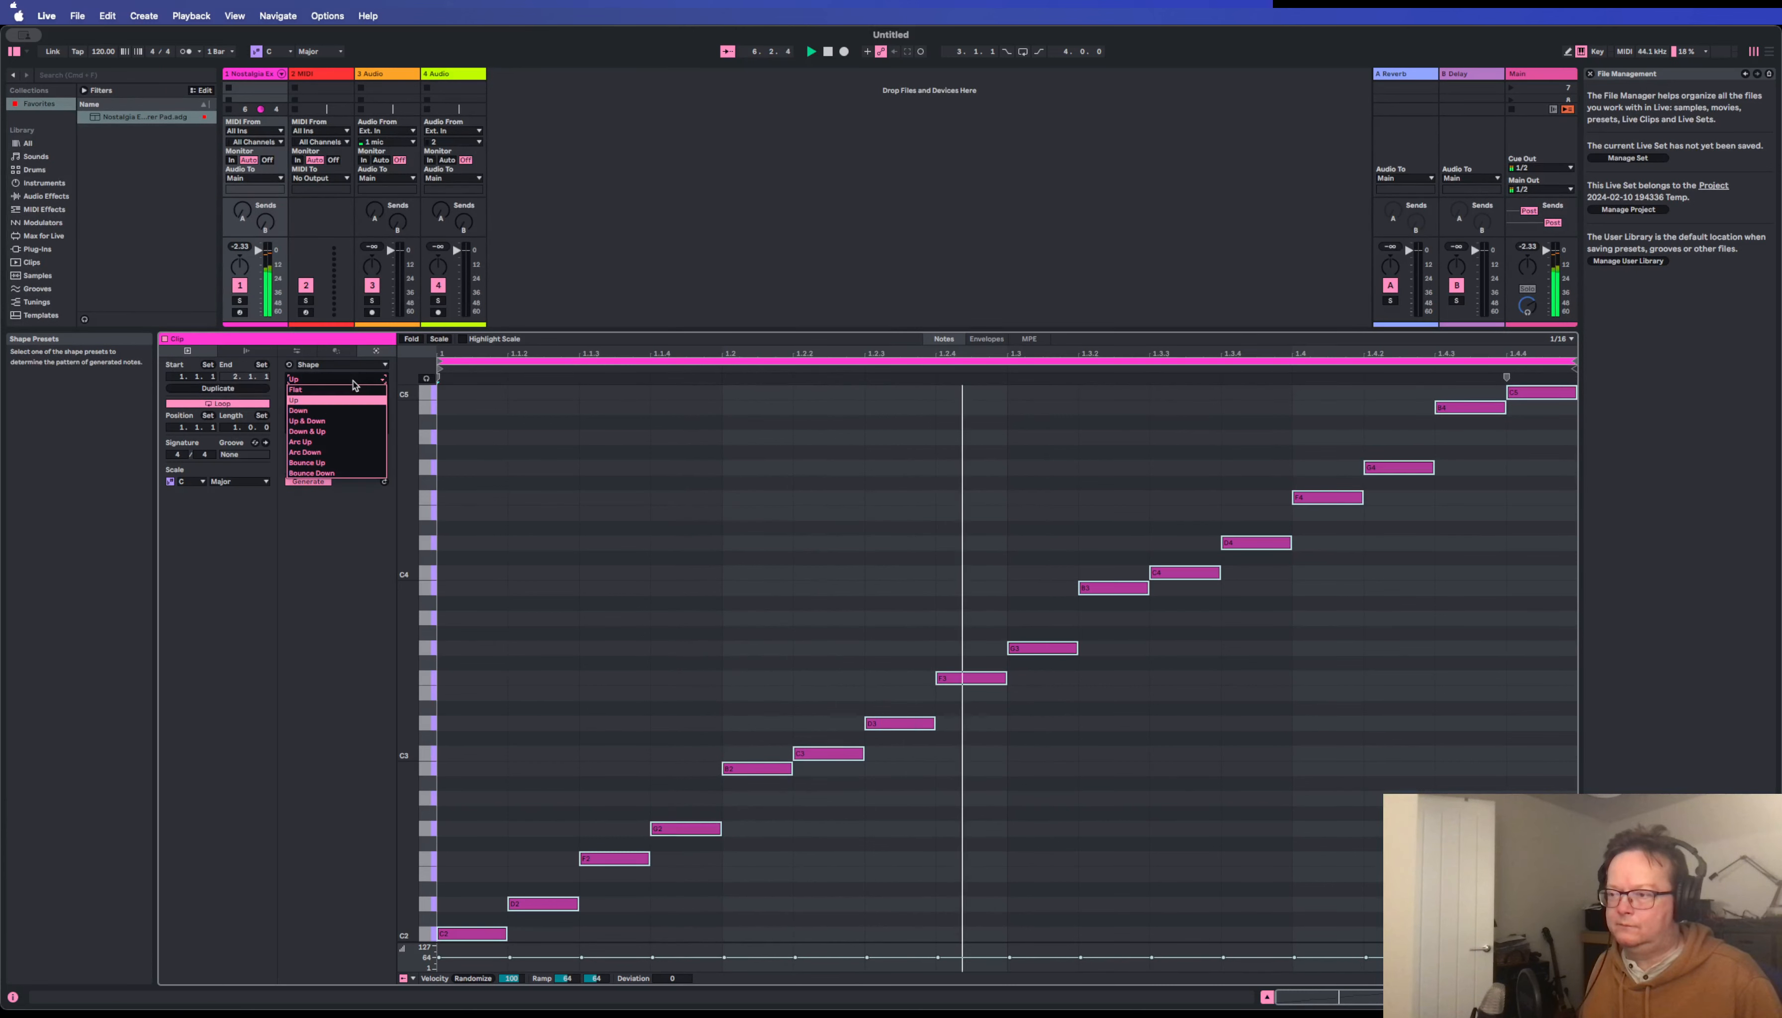
Audition the Down, Up & Down, and Down & Up shape presets while the clip plays.
left_click(354, 382)
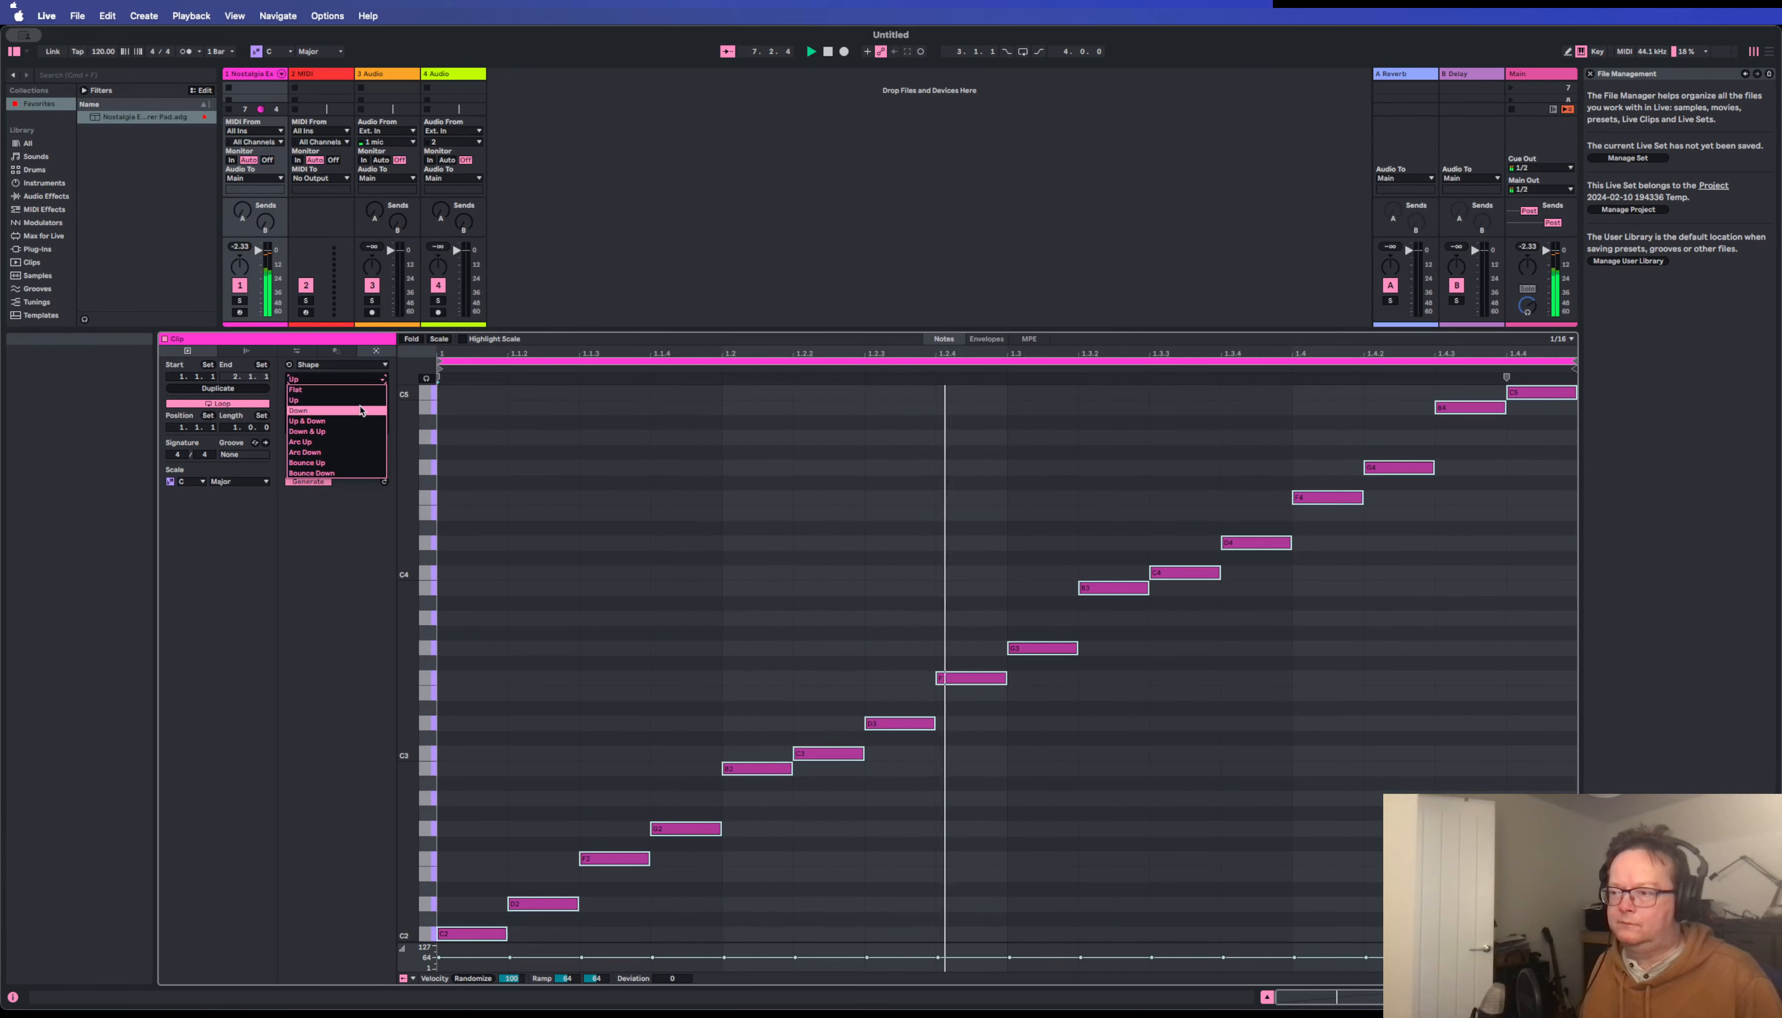
left_click(357, 410)
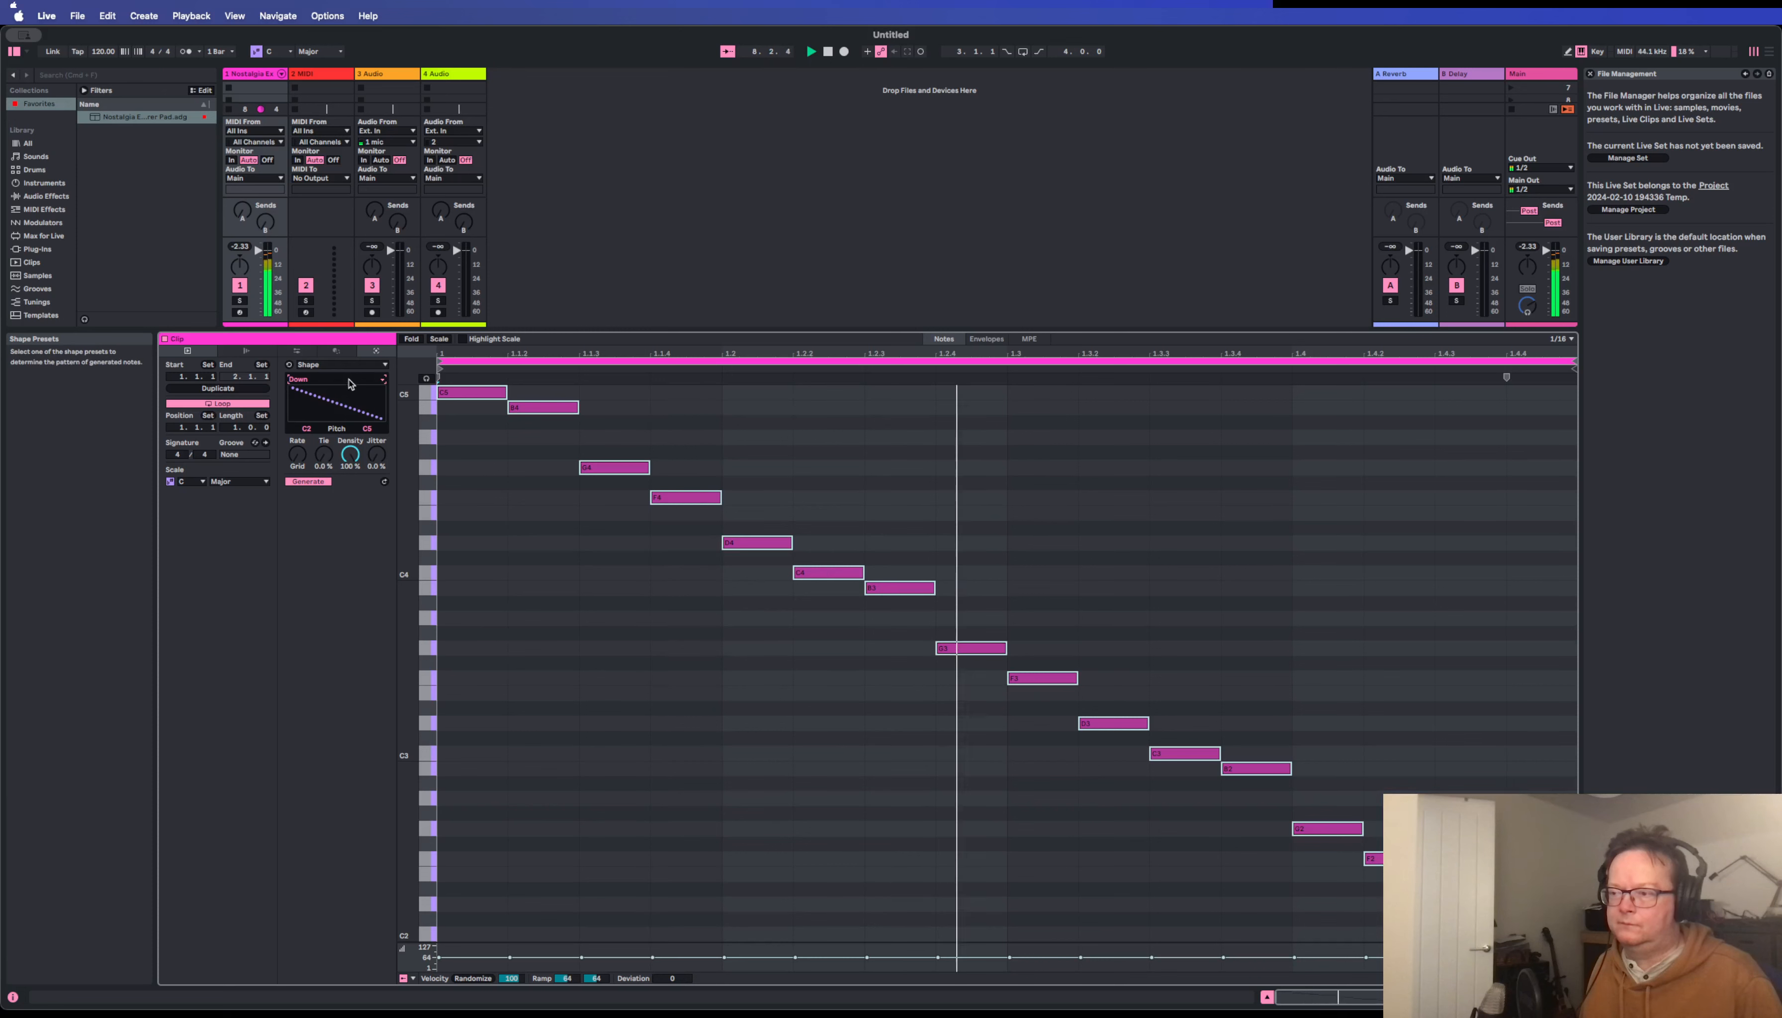
left_click(357, 387)
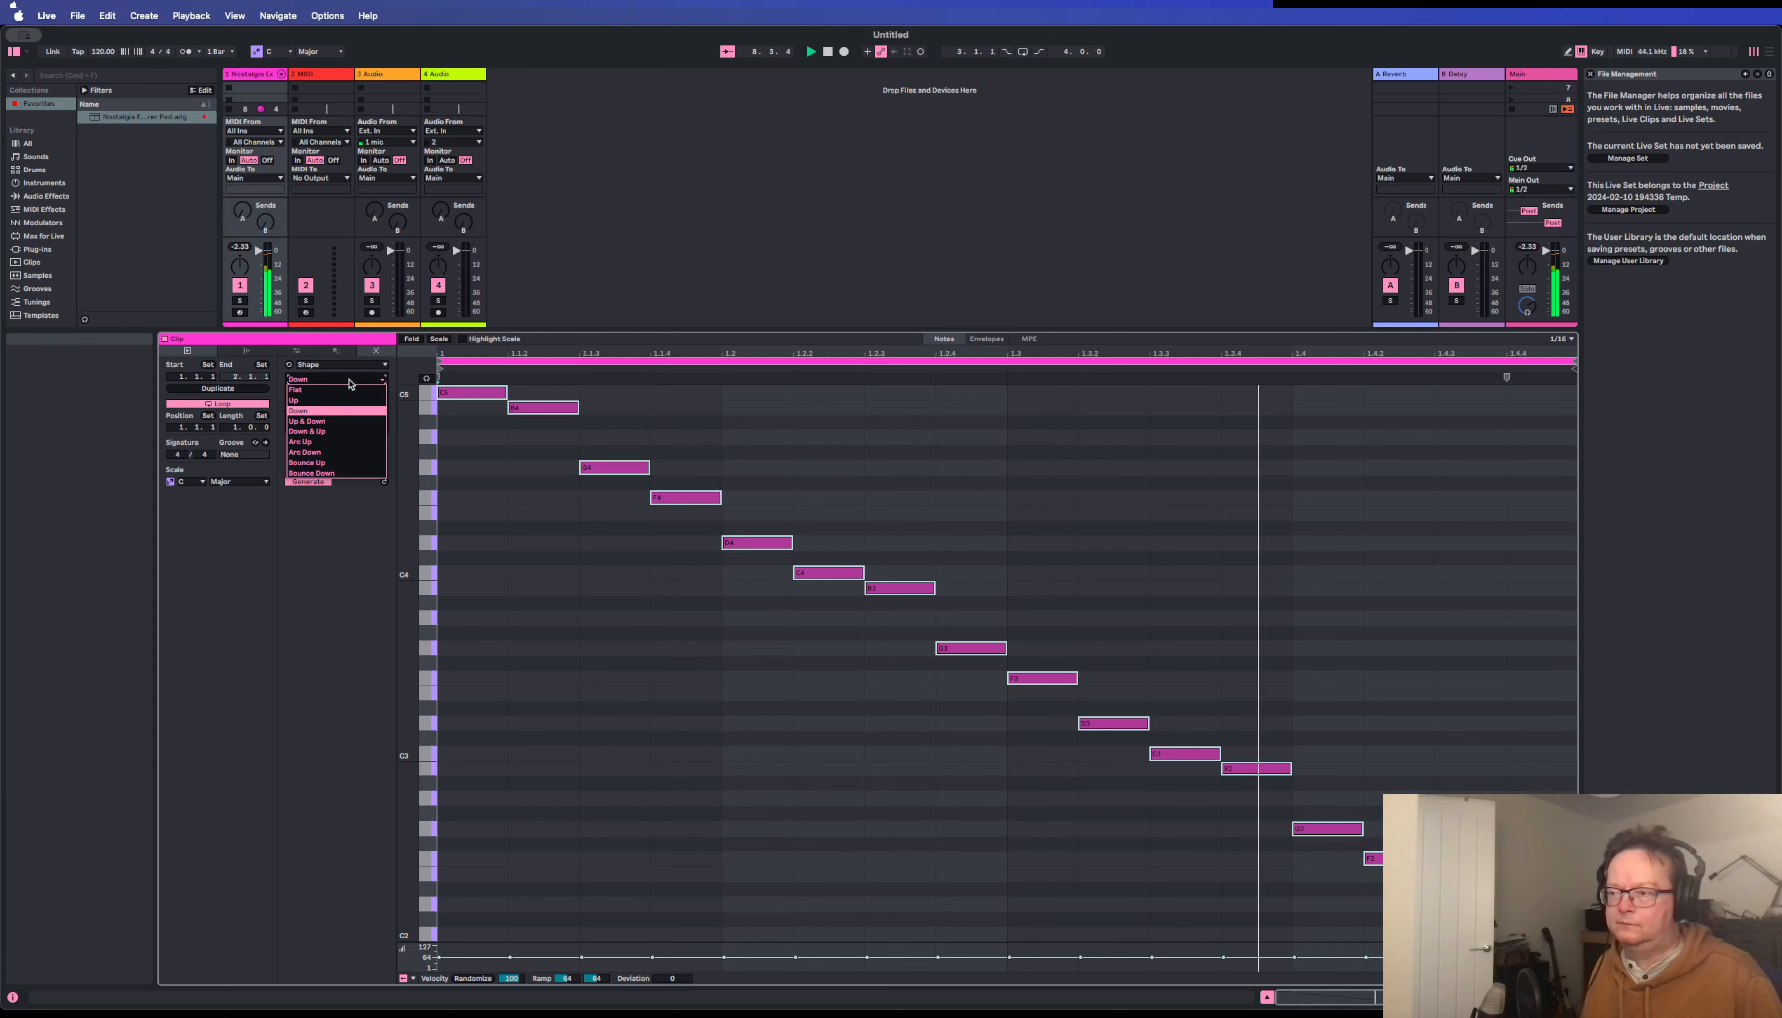
left_click(342, 421)
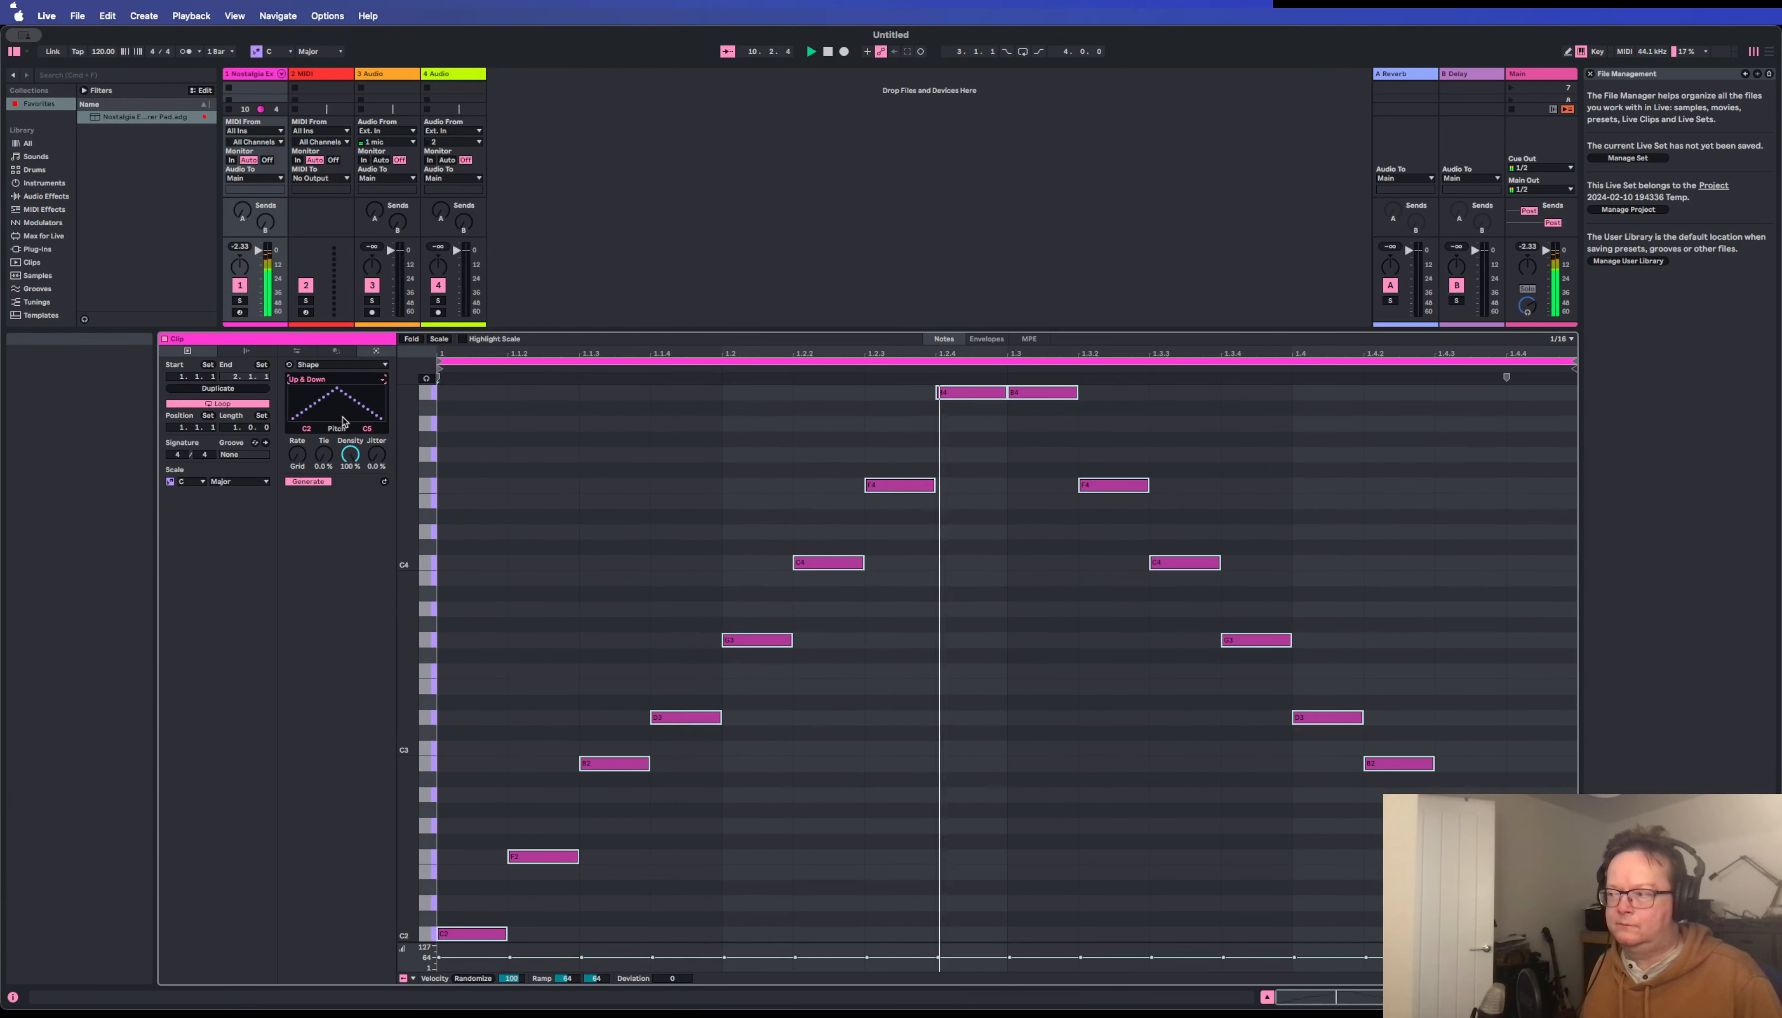
left_click(343, 386)
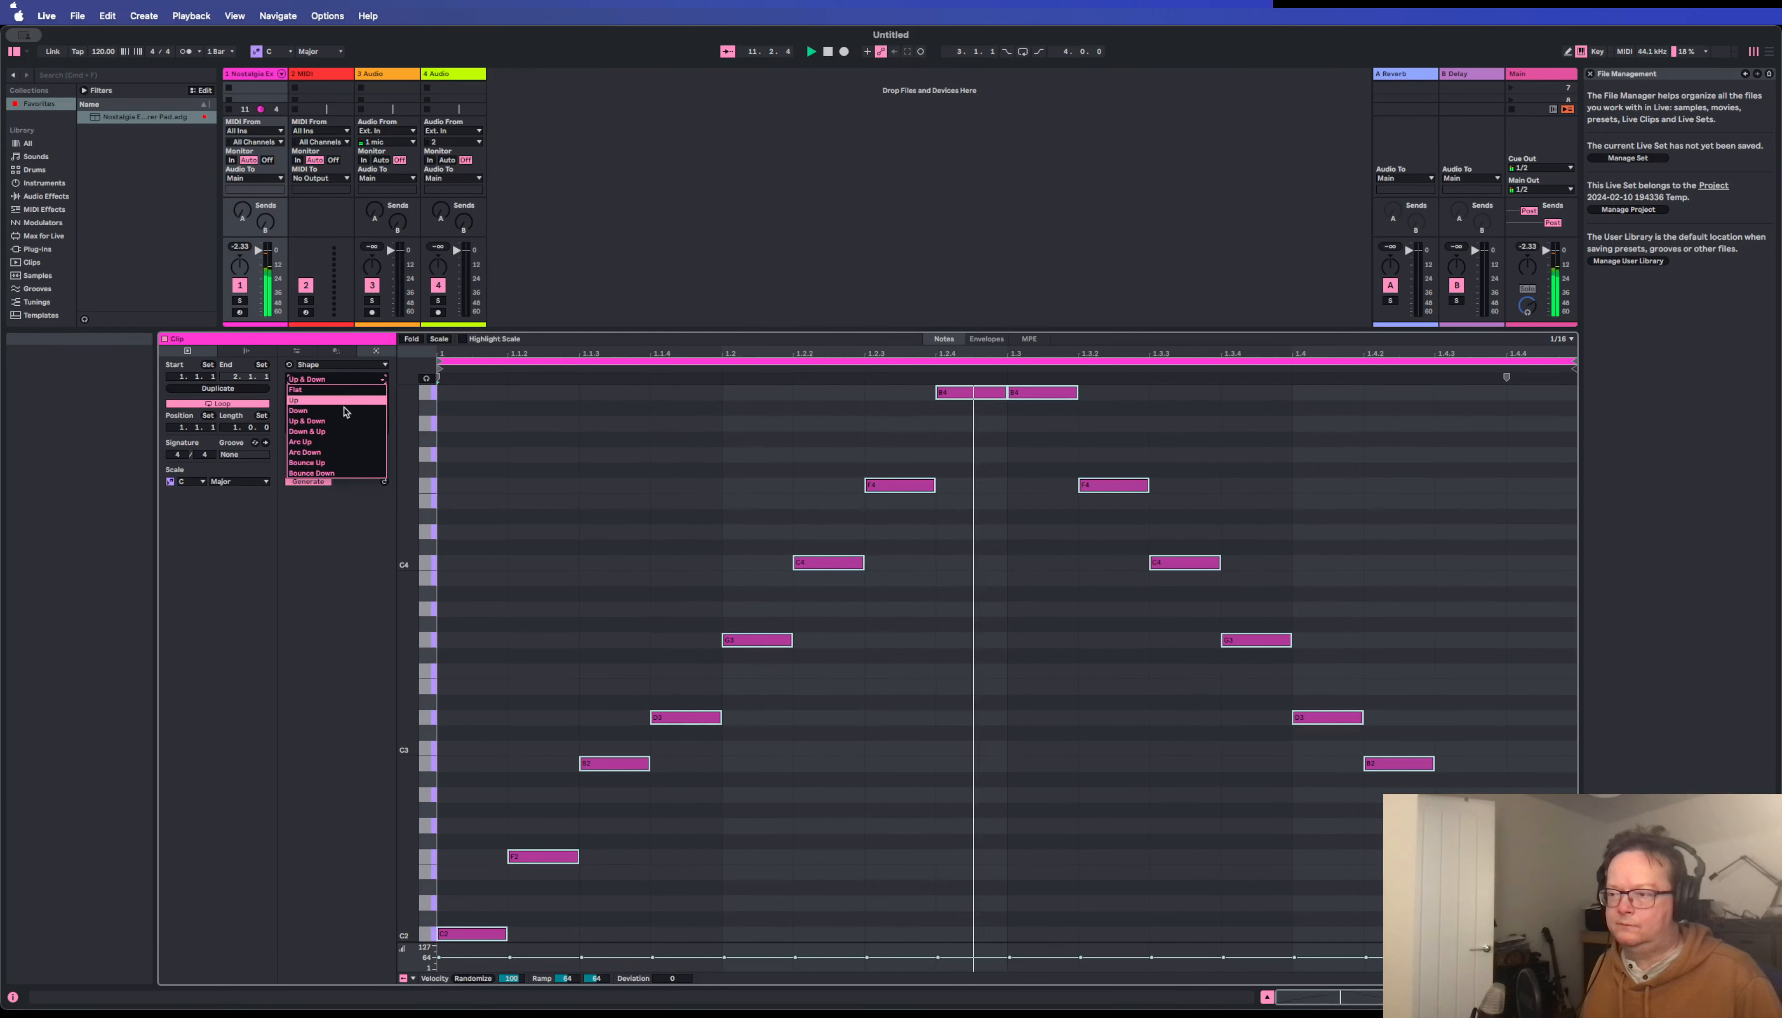
left_click(347, 431)
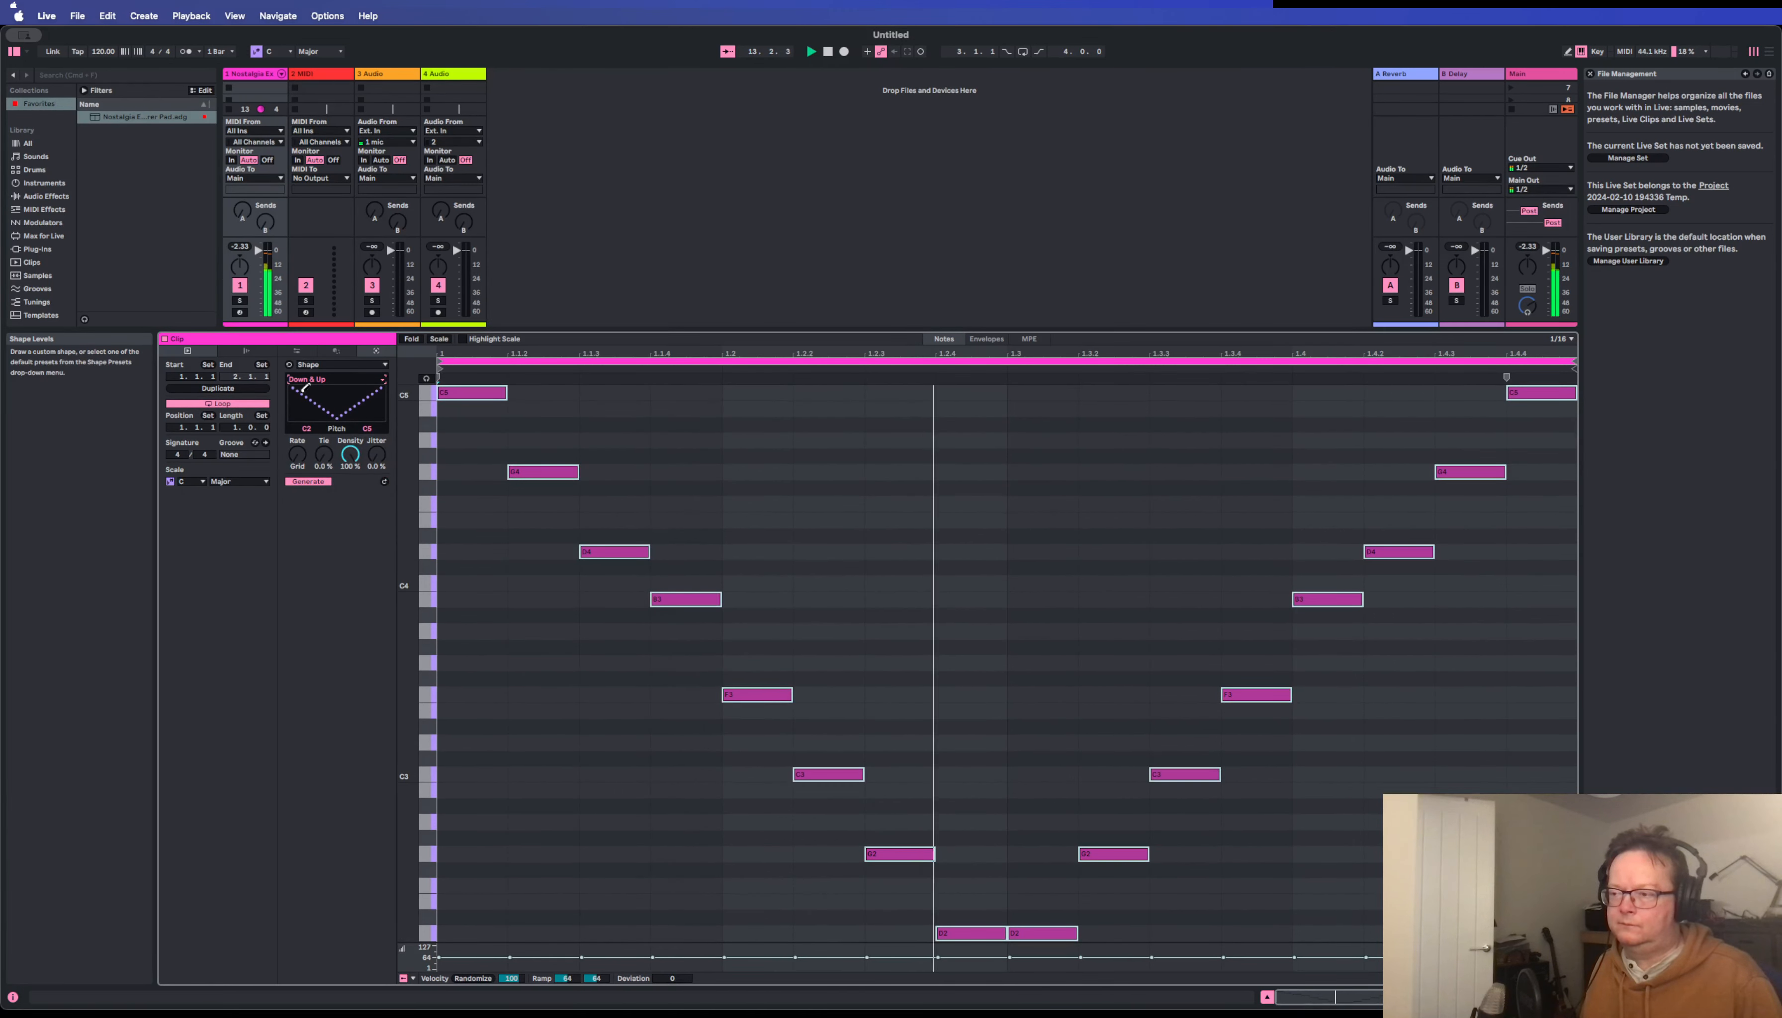
Draw a custom pitch shape that falls to a low middle and rises slightly, and raise the clip's third note to A3.
left_click_drag(296, 406, 377, 406)
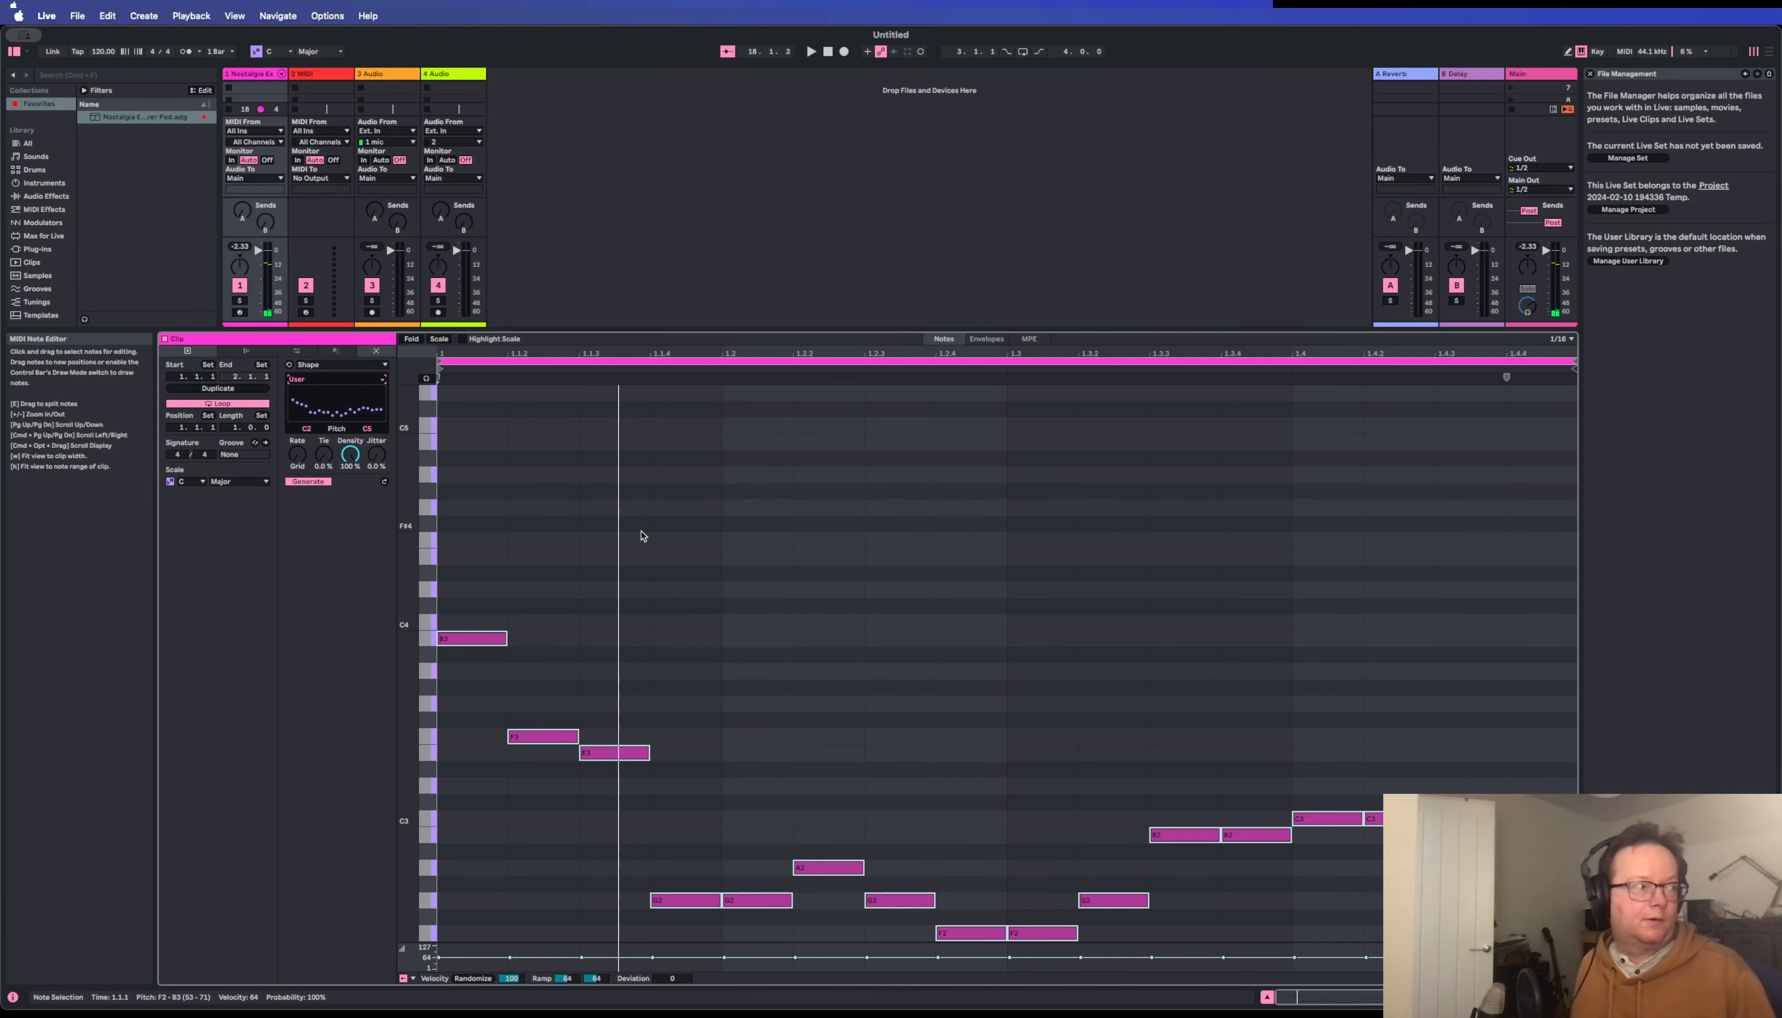
scroll(642, 536, "up", 2)
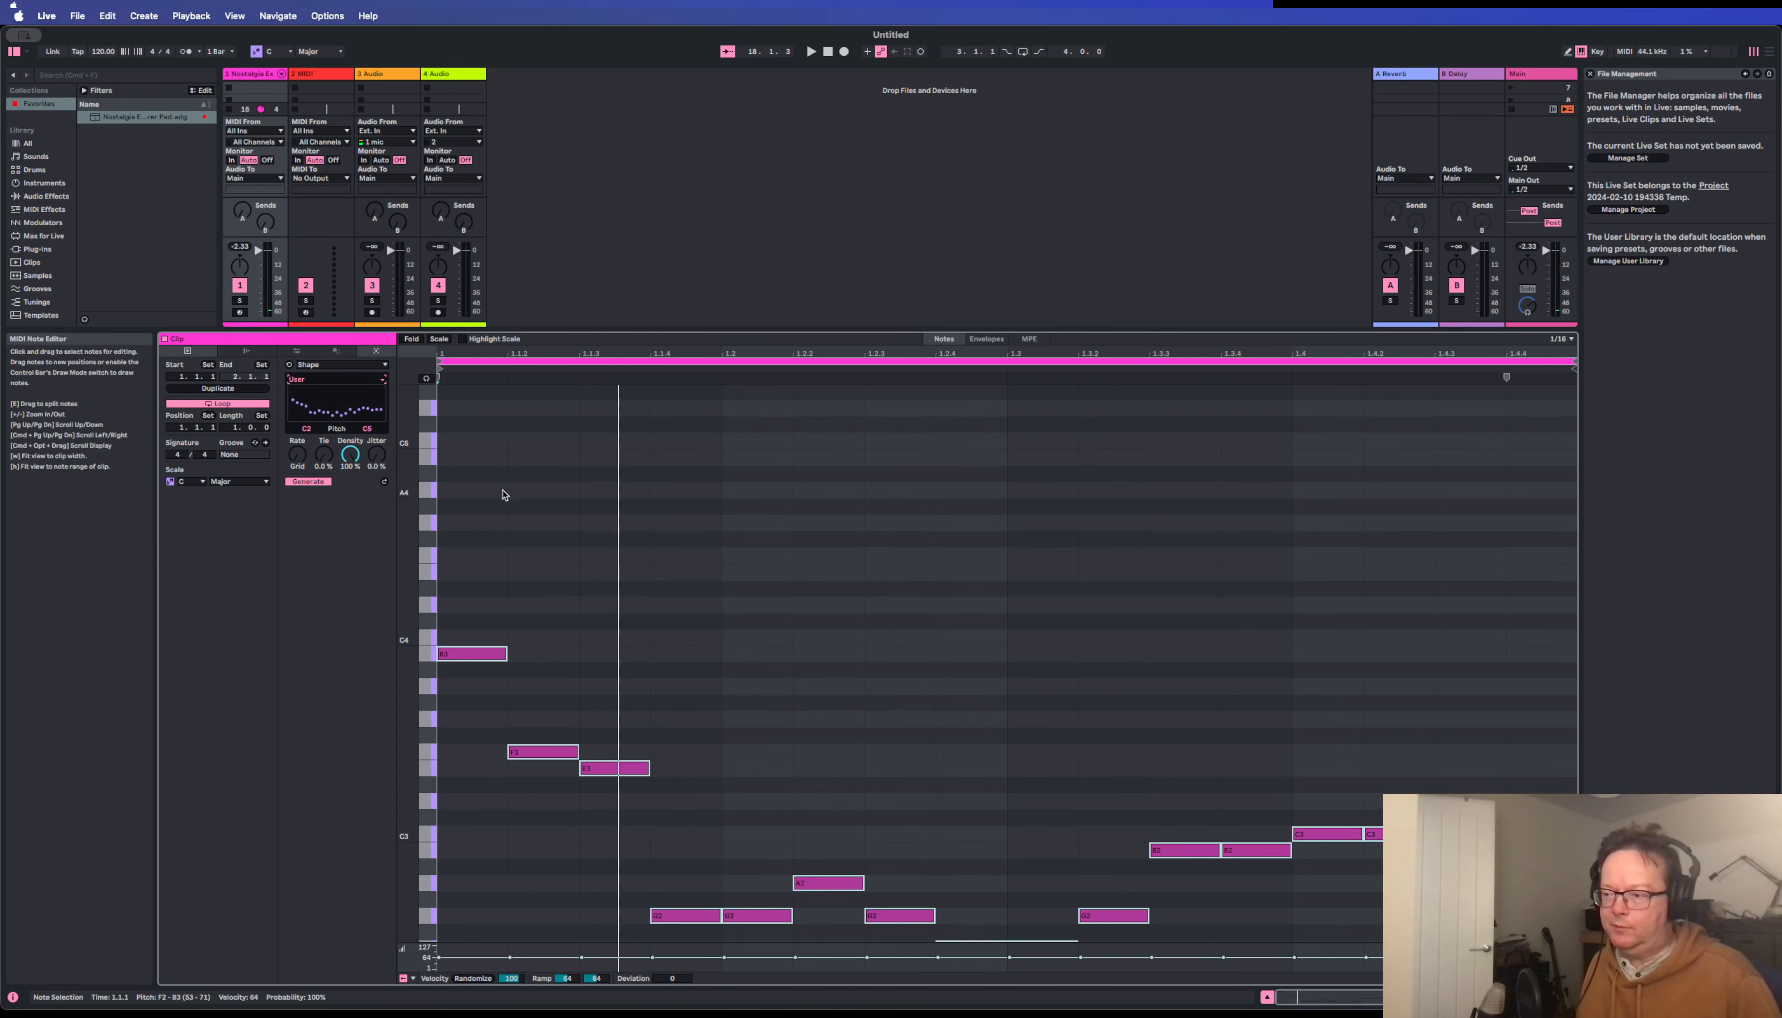
scroll(584, 586, "down", 5)
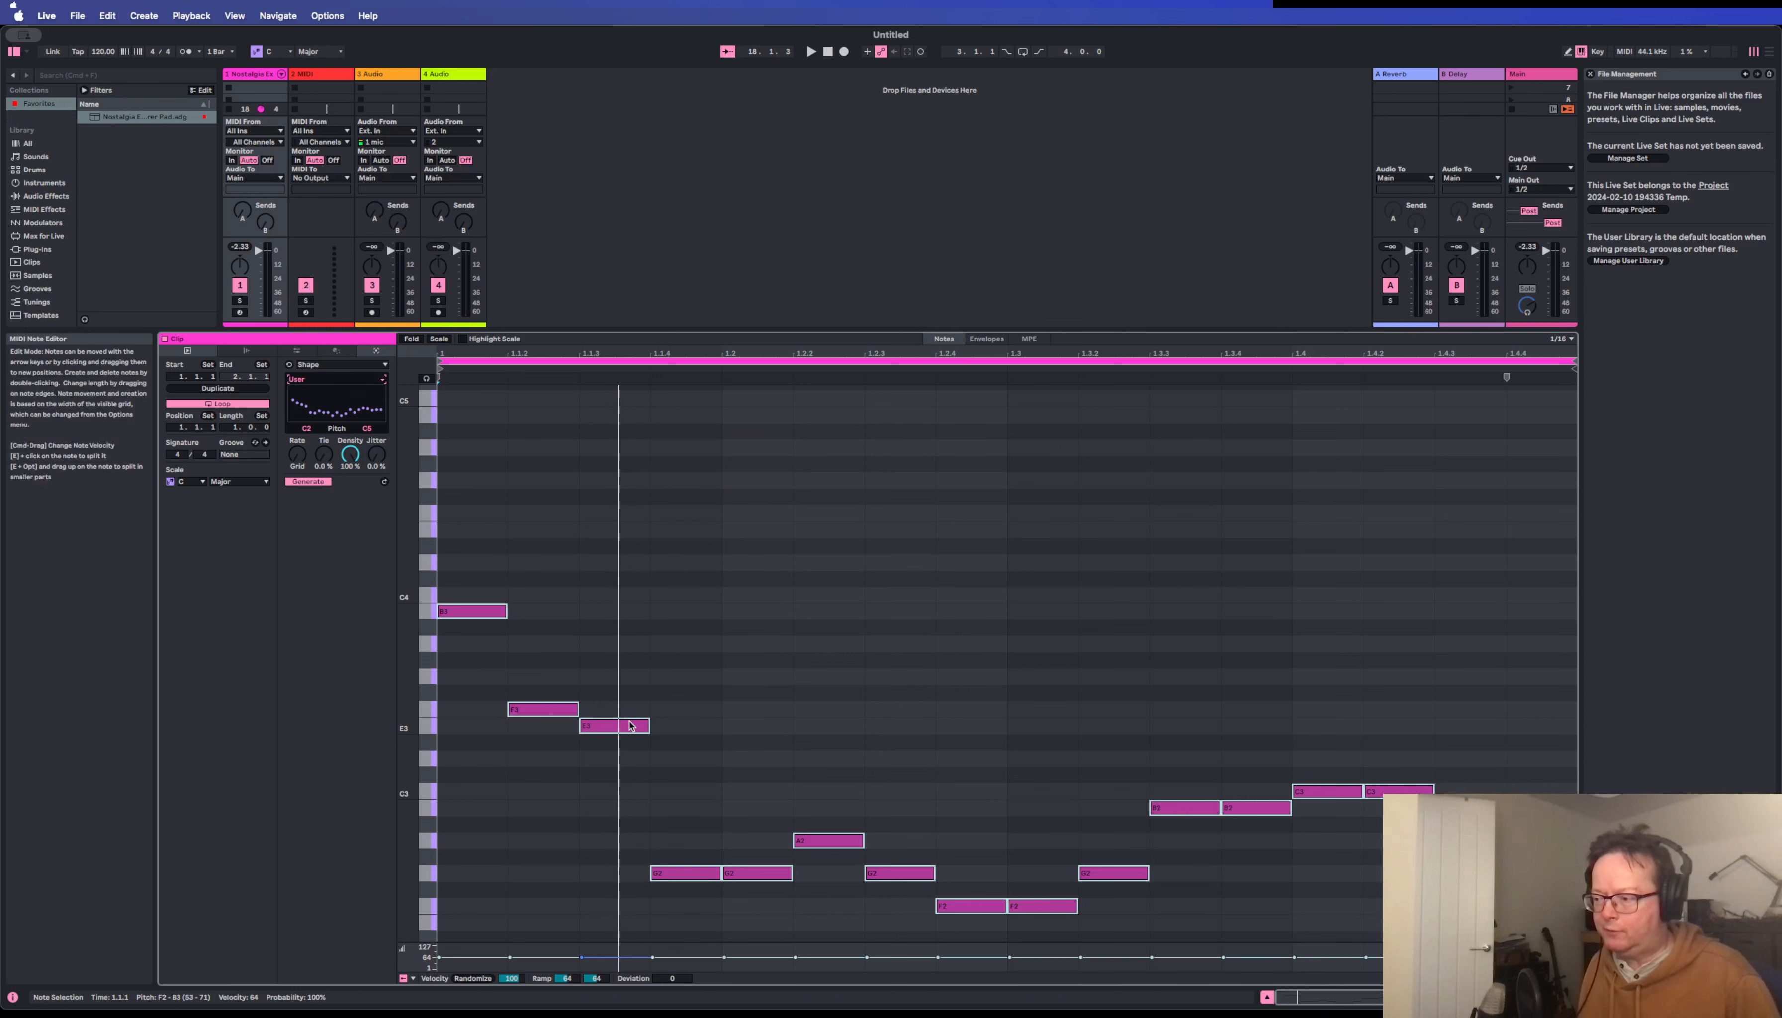
left_click_drag(636, 725, 638, 653)
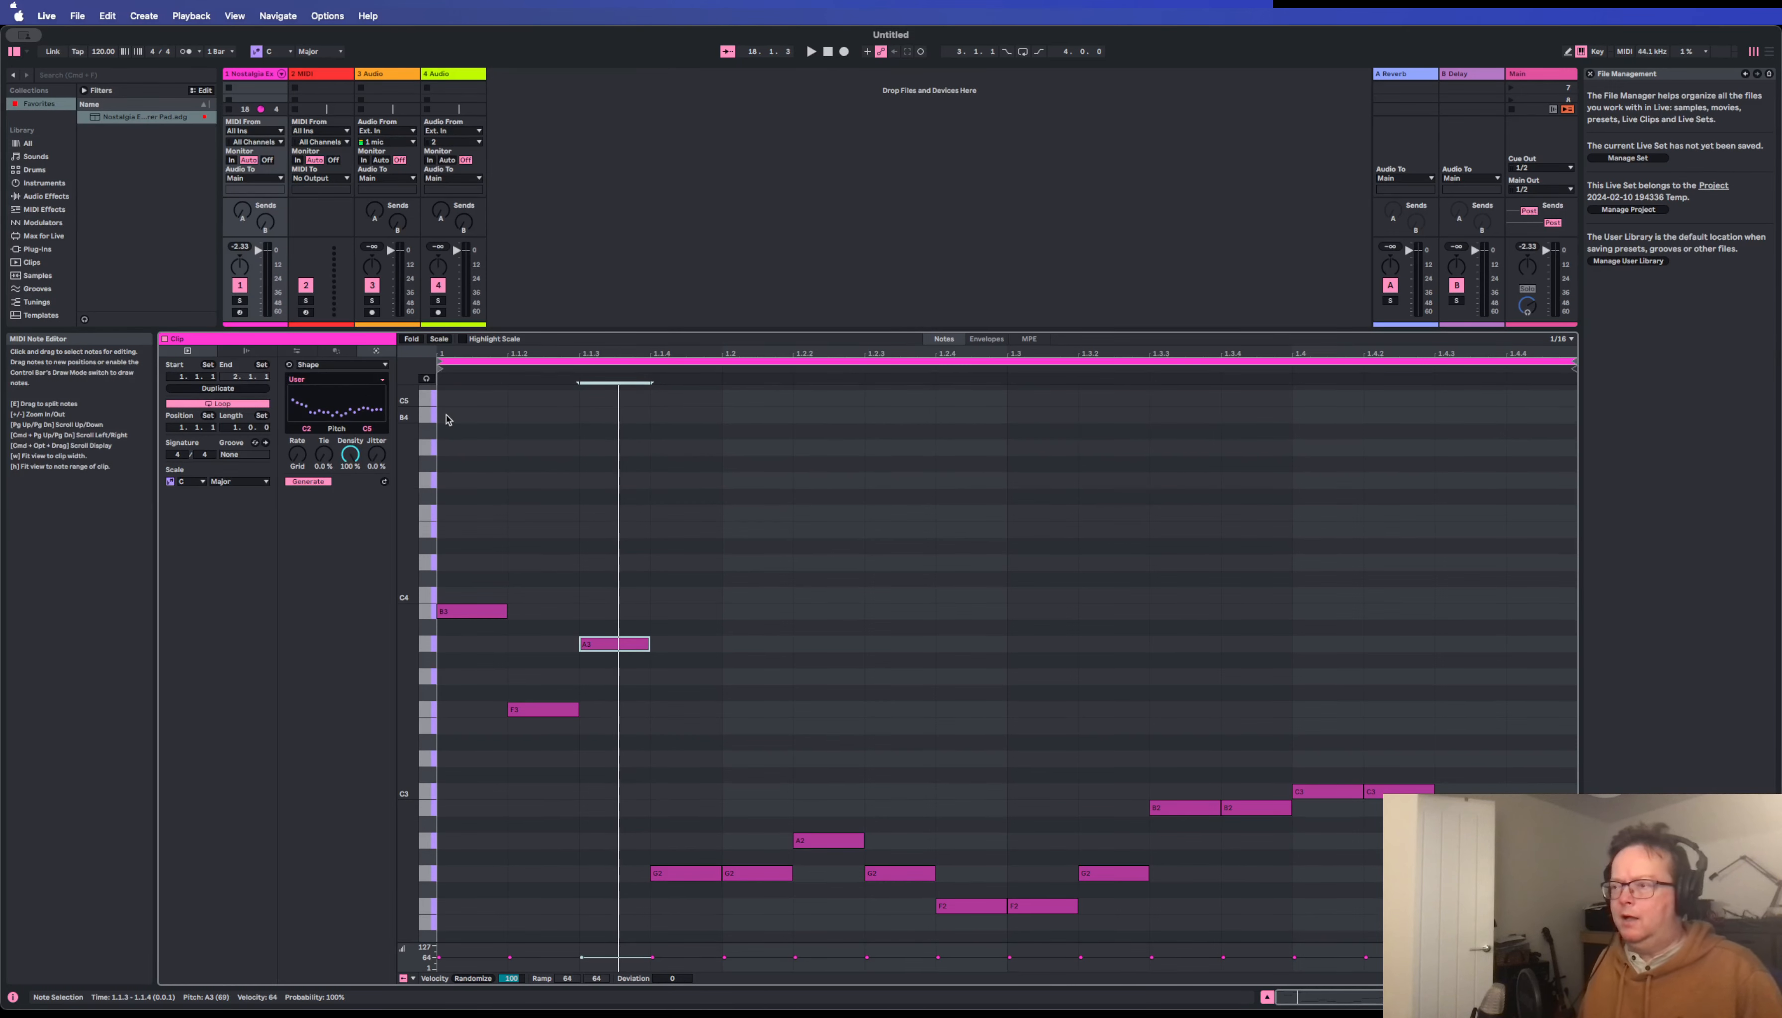
Examine the clip's notes against the C Major scale keys on the piano ruler, and check the available editor lanes.
scroll(447, 419, "up", 1)
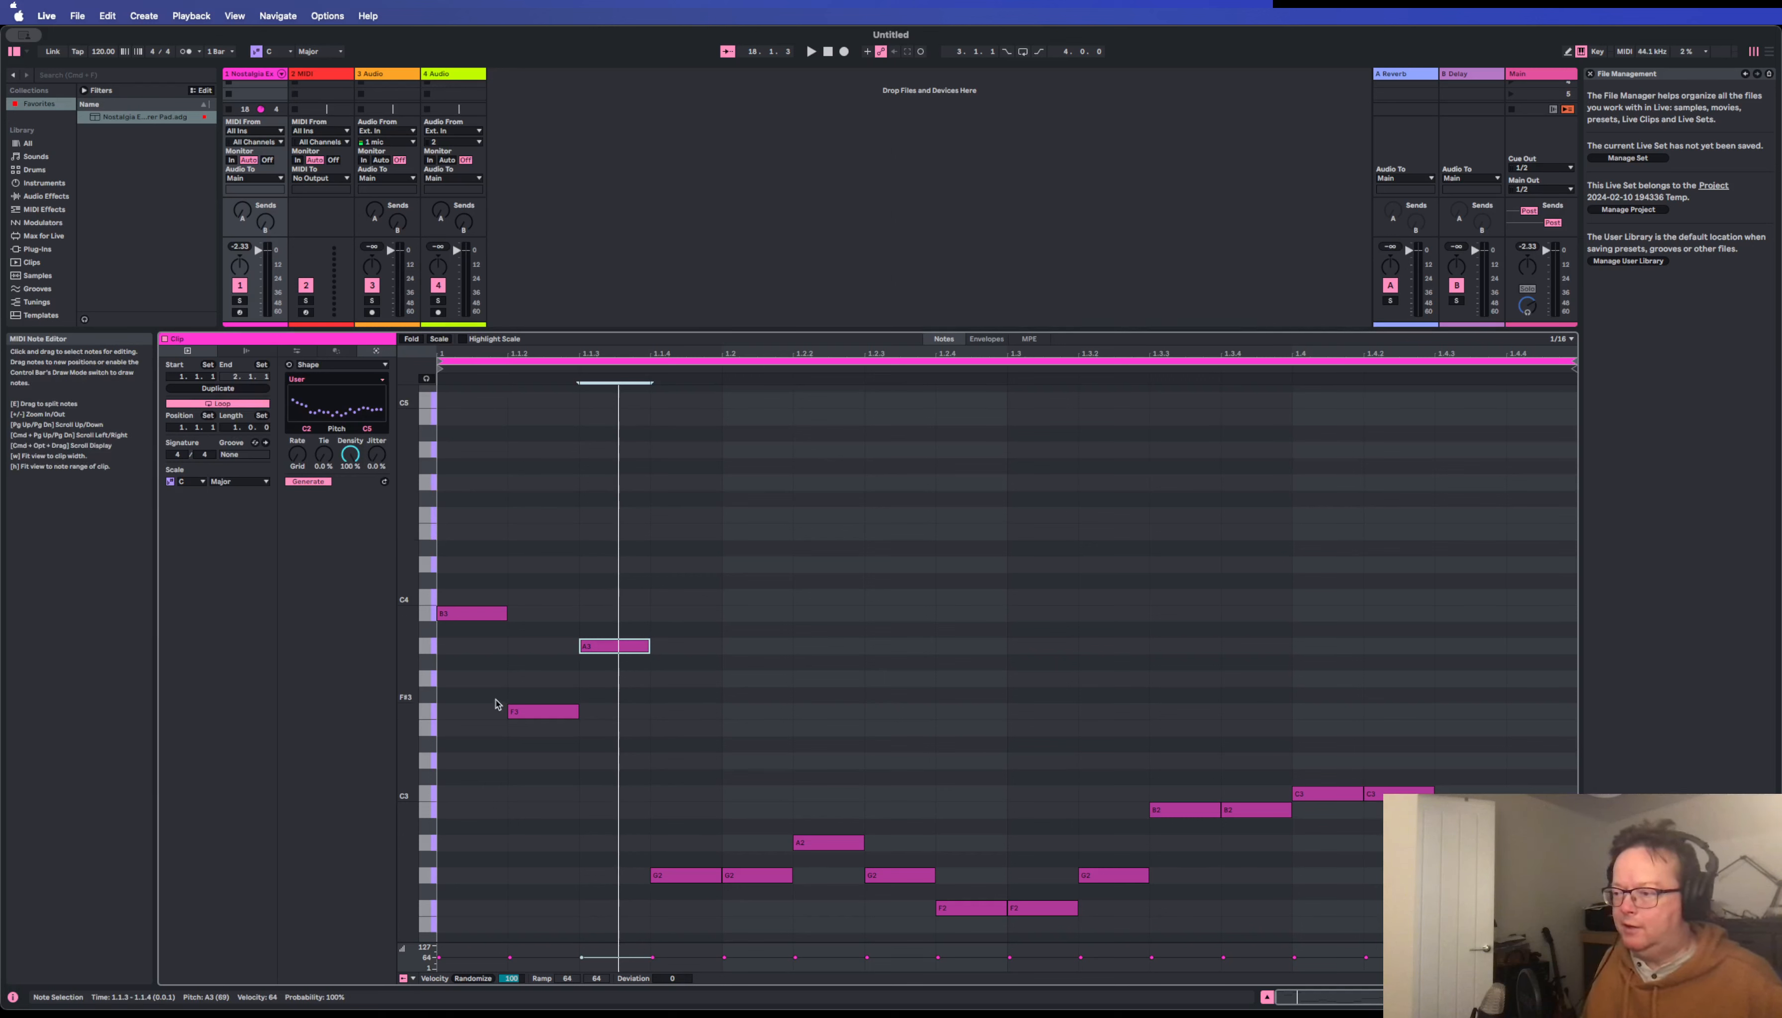
scroll(512, 596, "up", 1)
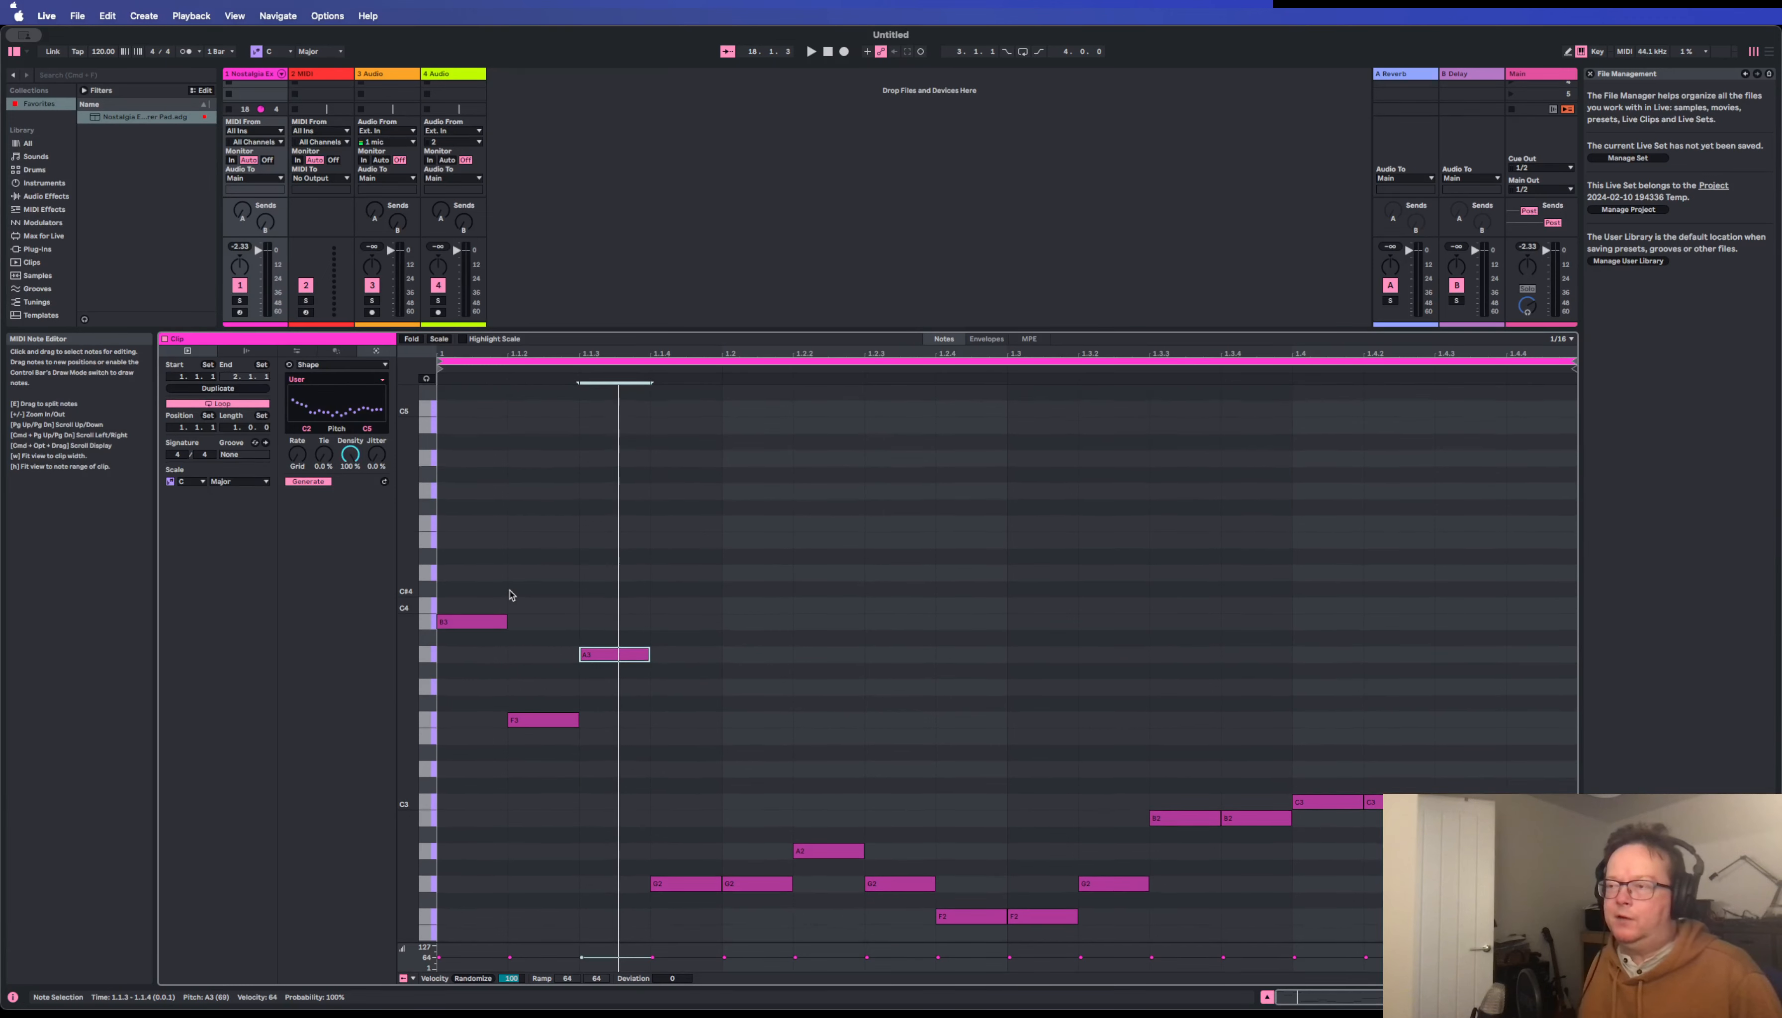
scroll(512, 596, "down", 1)
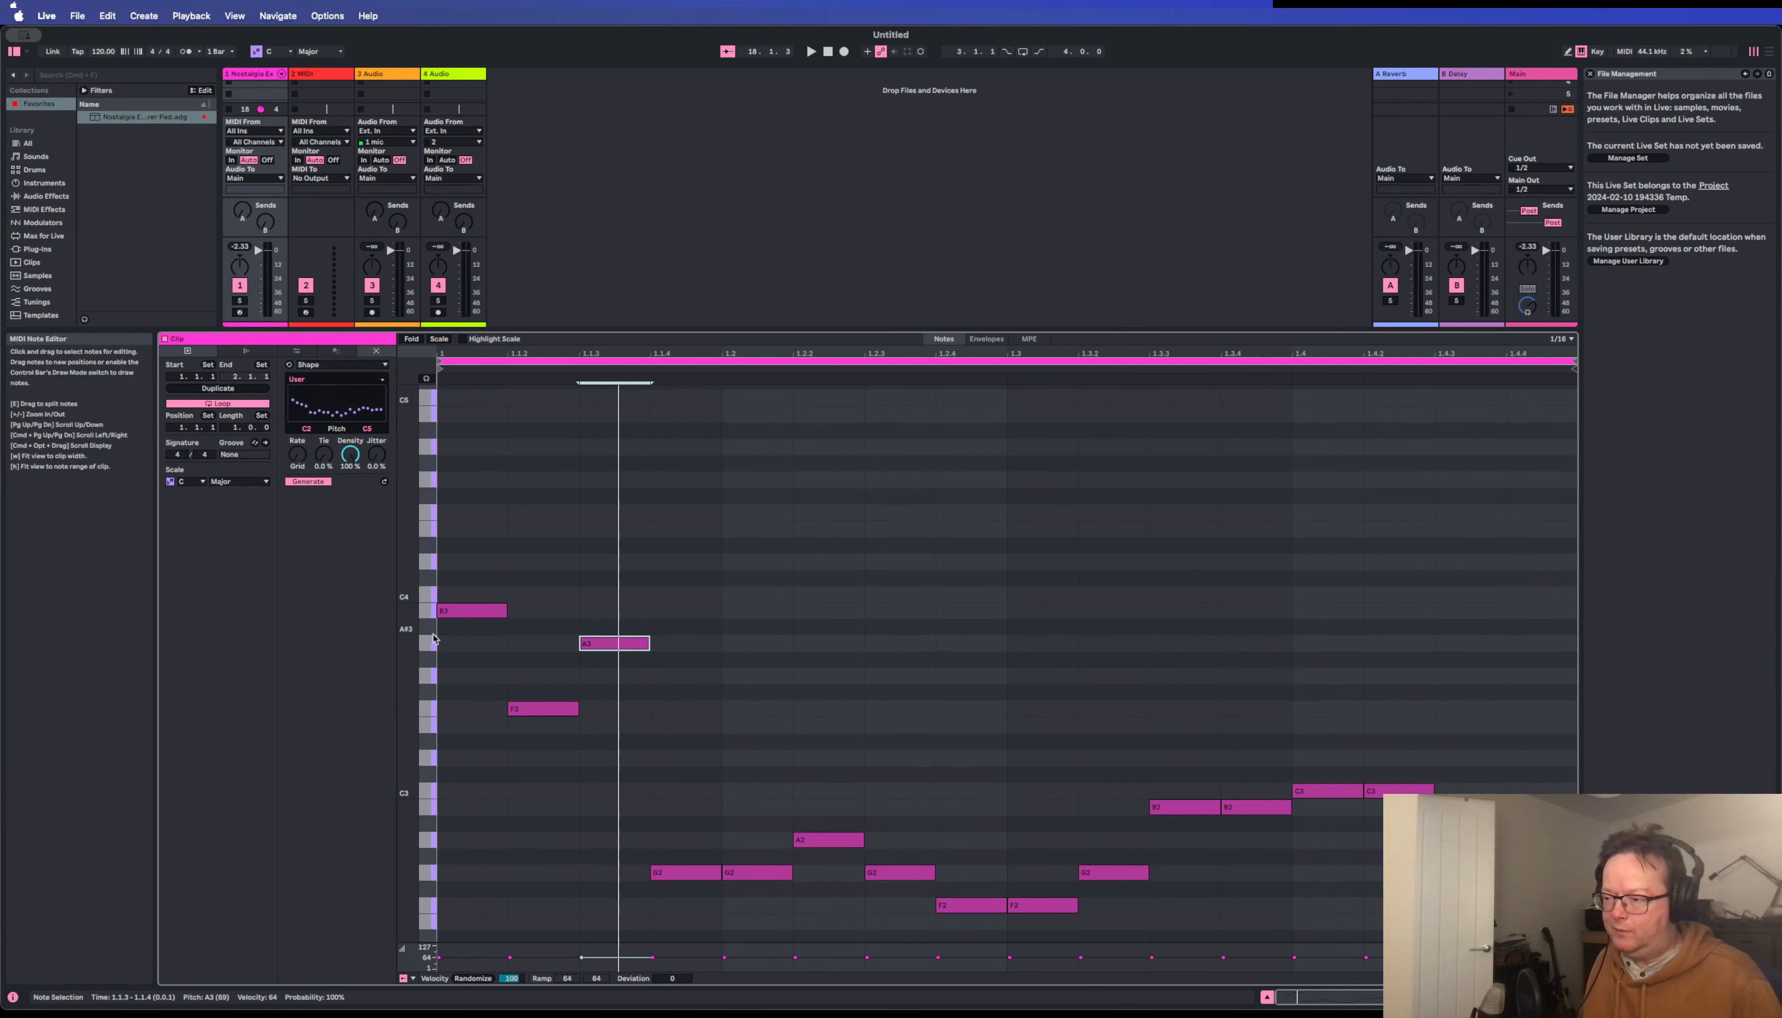
scroll(429, 641, "down", 8)
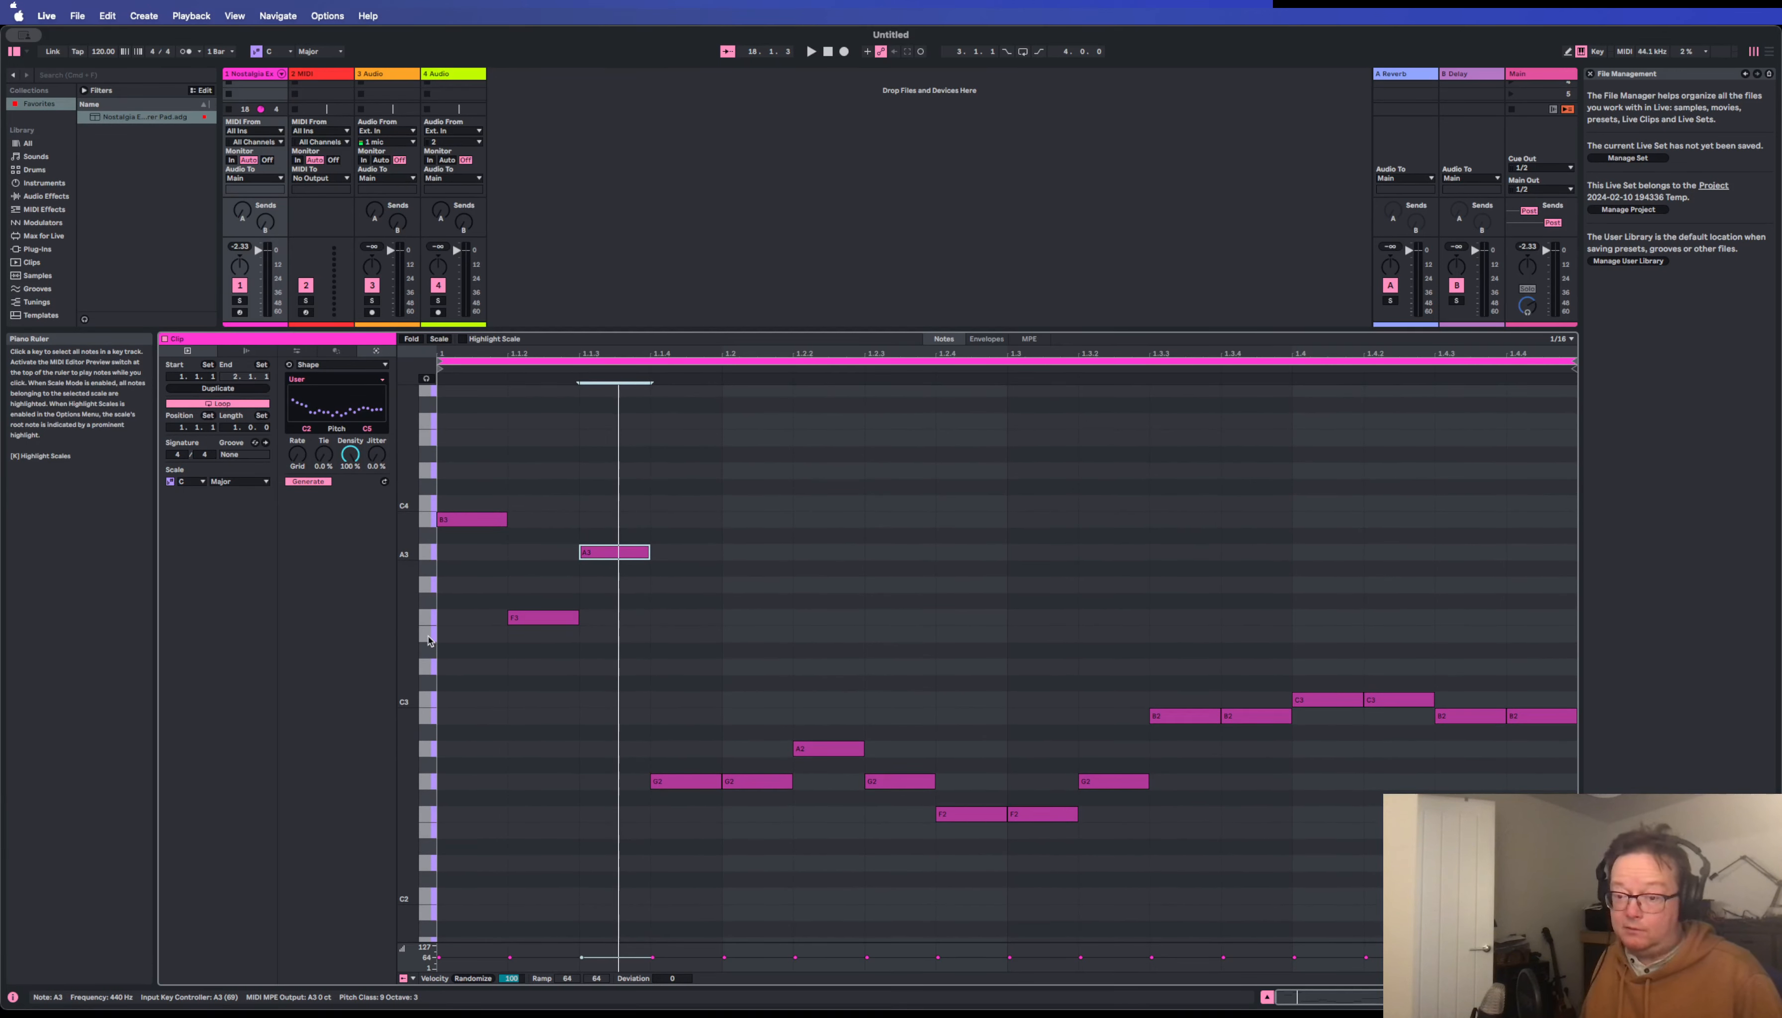
scroll(455, 628, "up", 4)
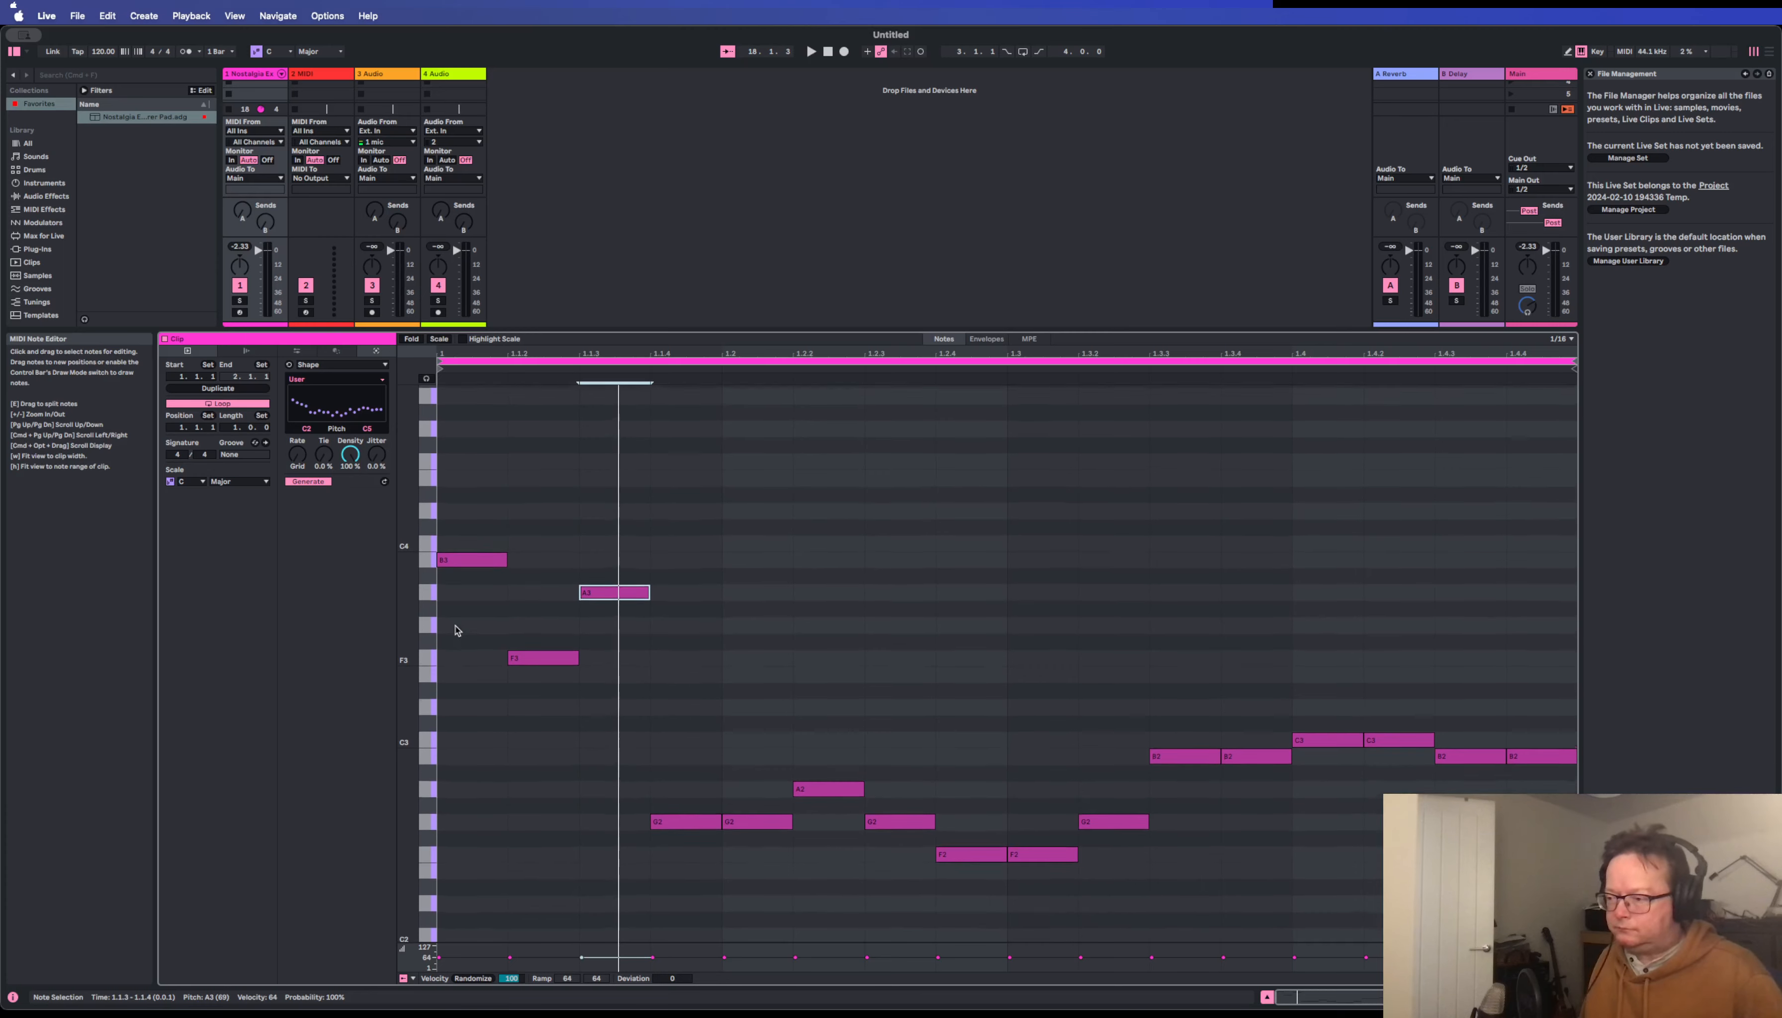
scroll(456, 629, "up", 1)
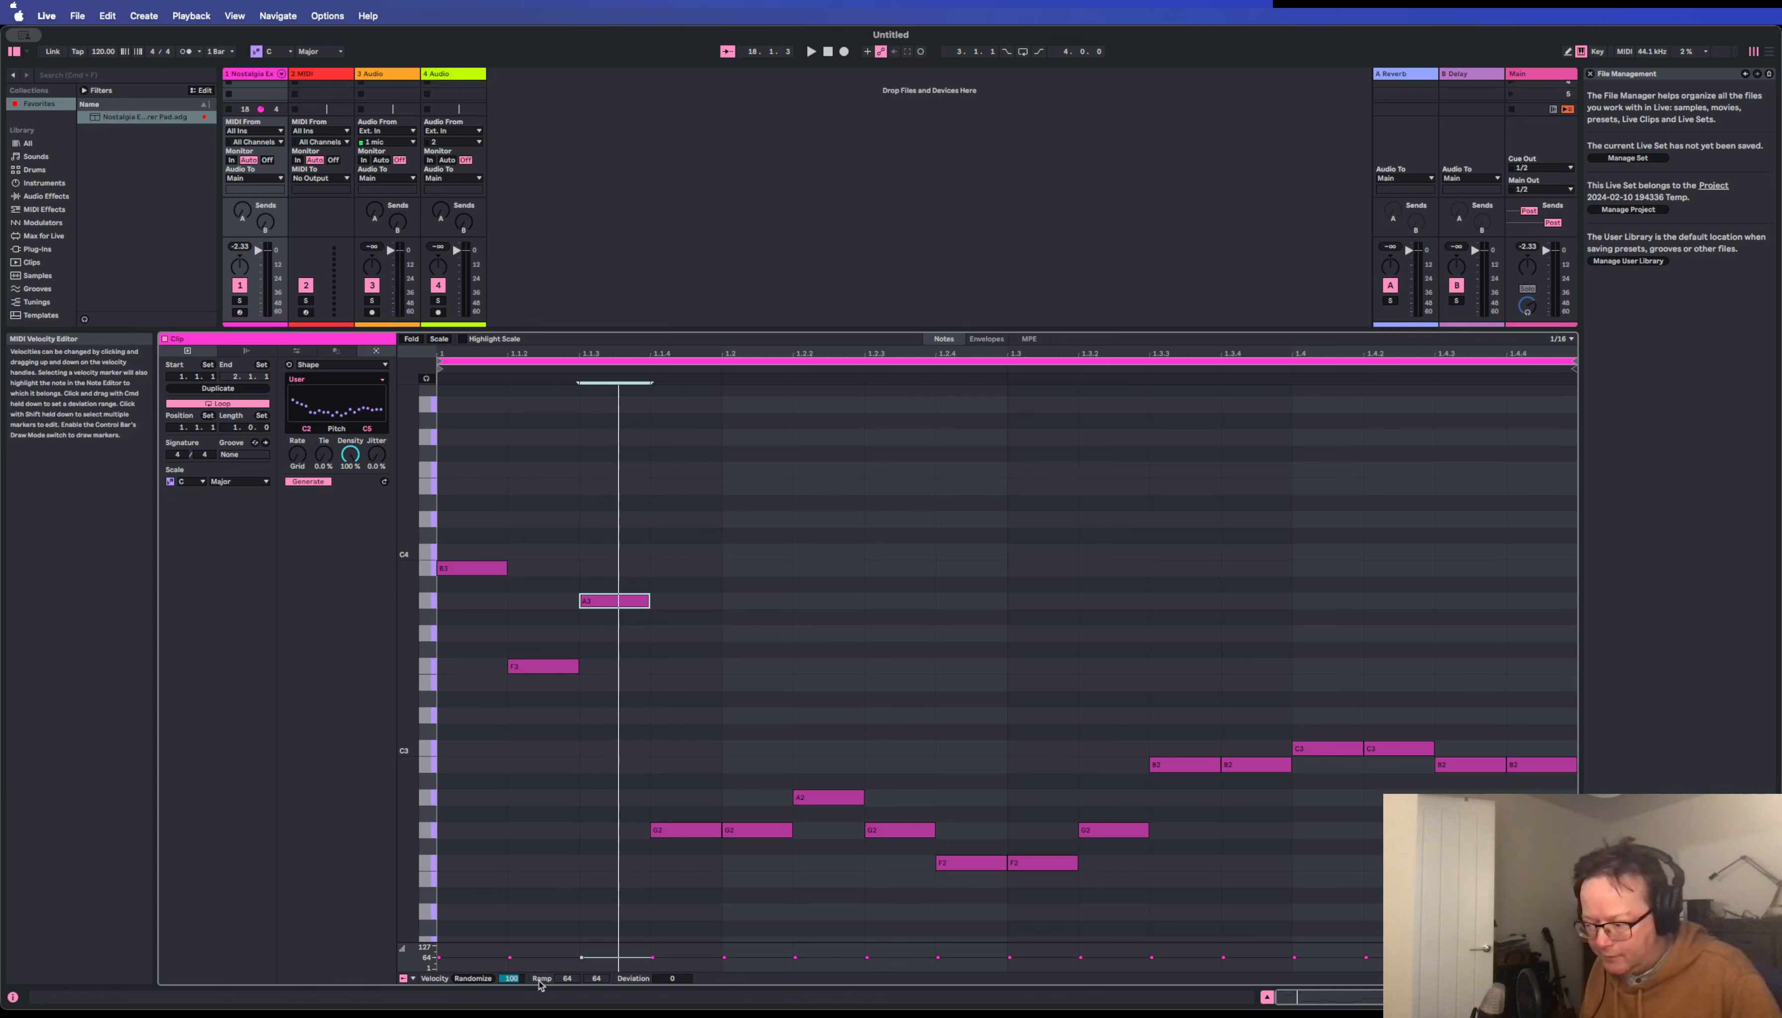
left_click(413, 980)
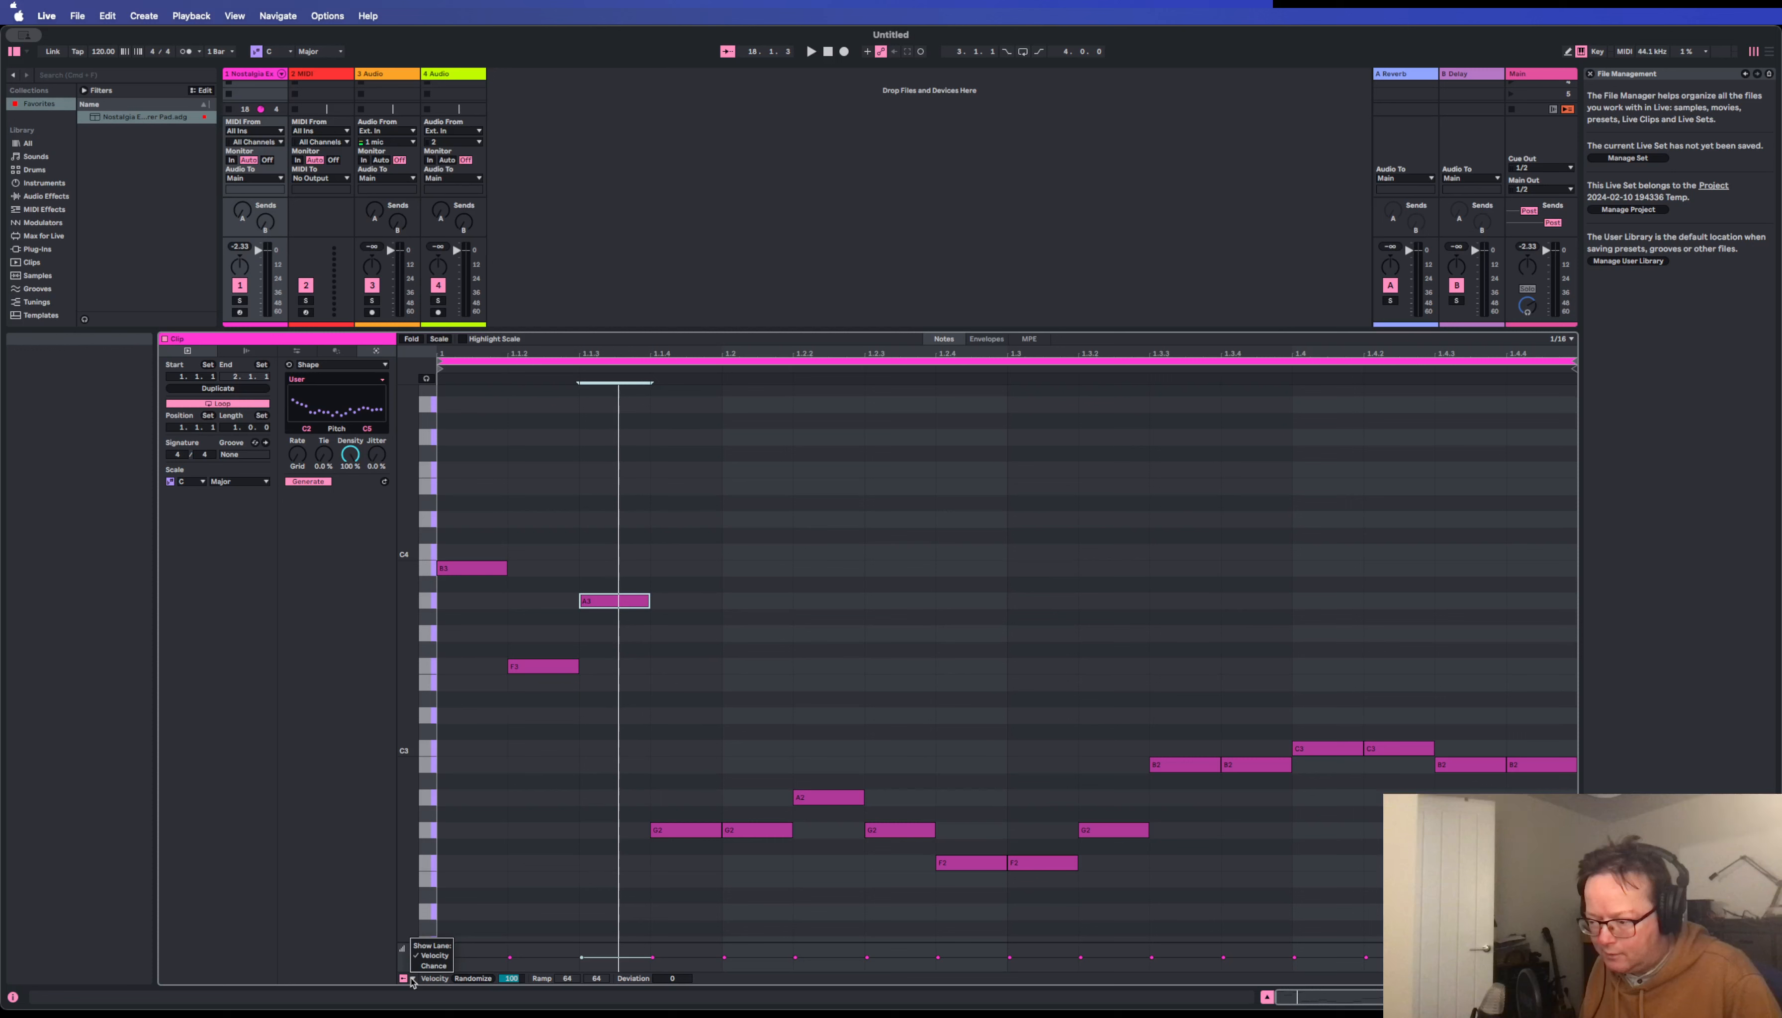
left_click(414, 981)
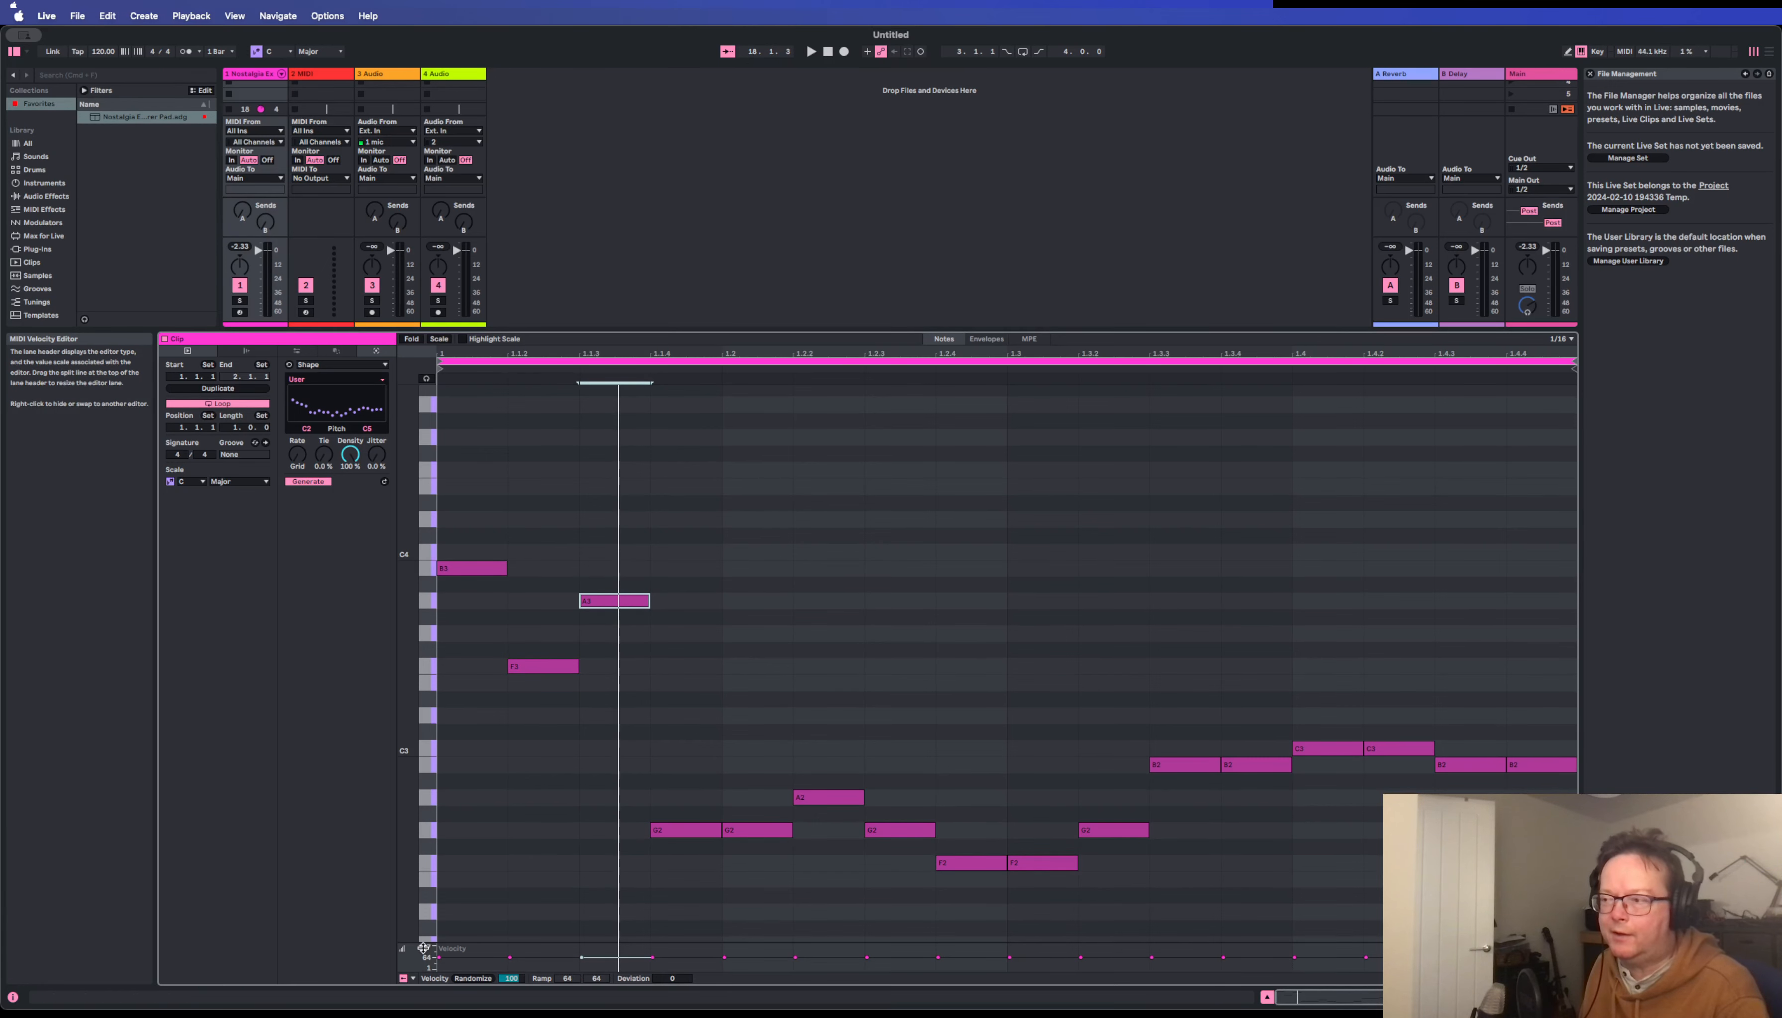
Turn on Highlight Scale in the note editor to view the C Major rows, and turn it back off.
scroll(516, 452, "up", 2)
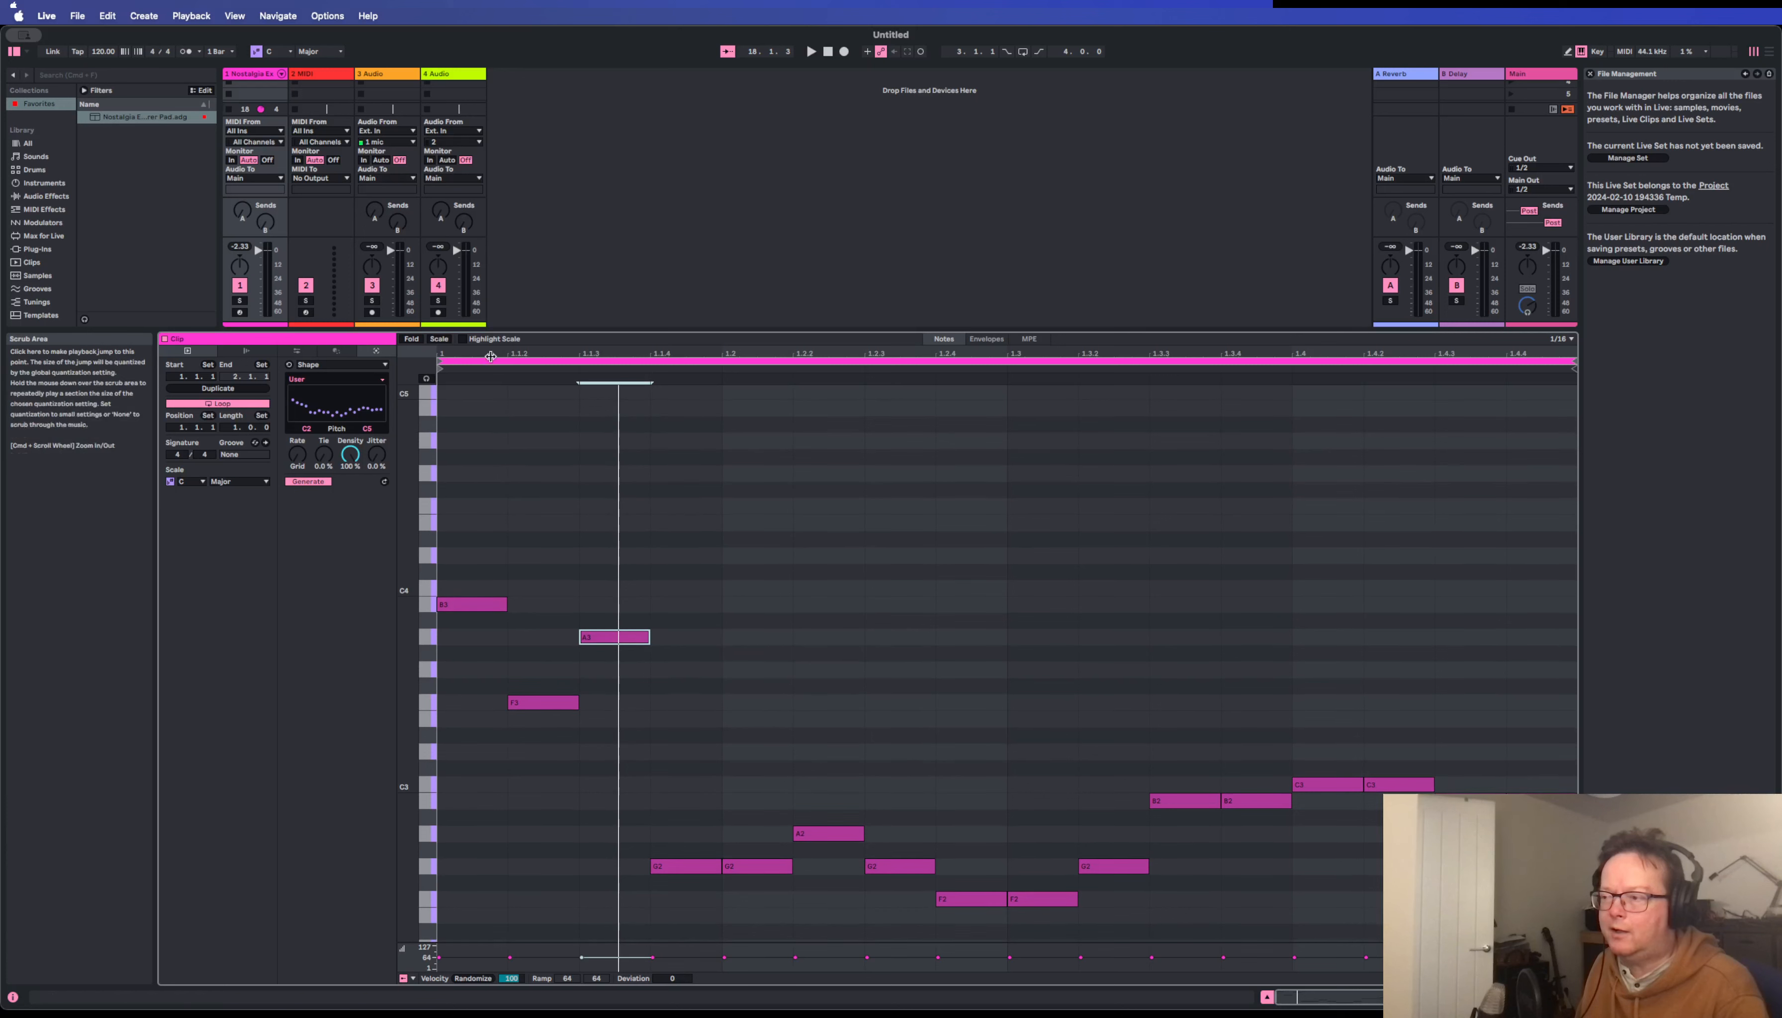
left_click(493, 341)
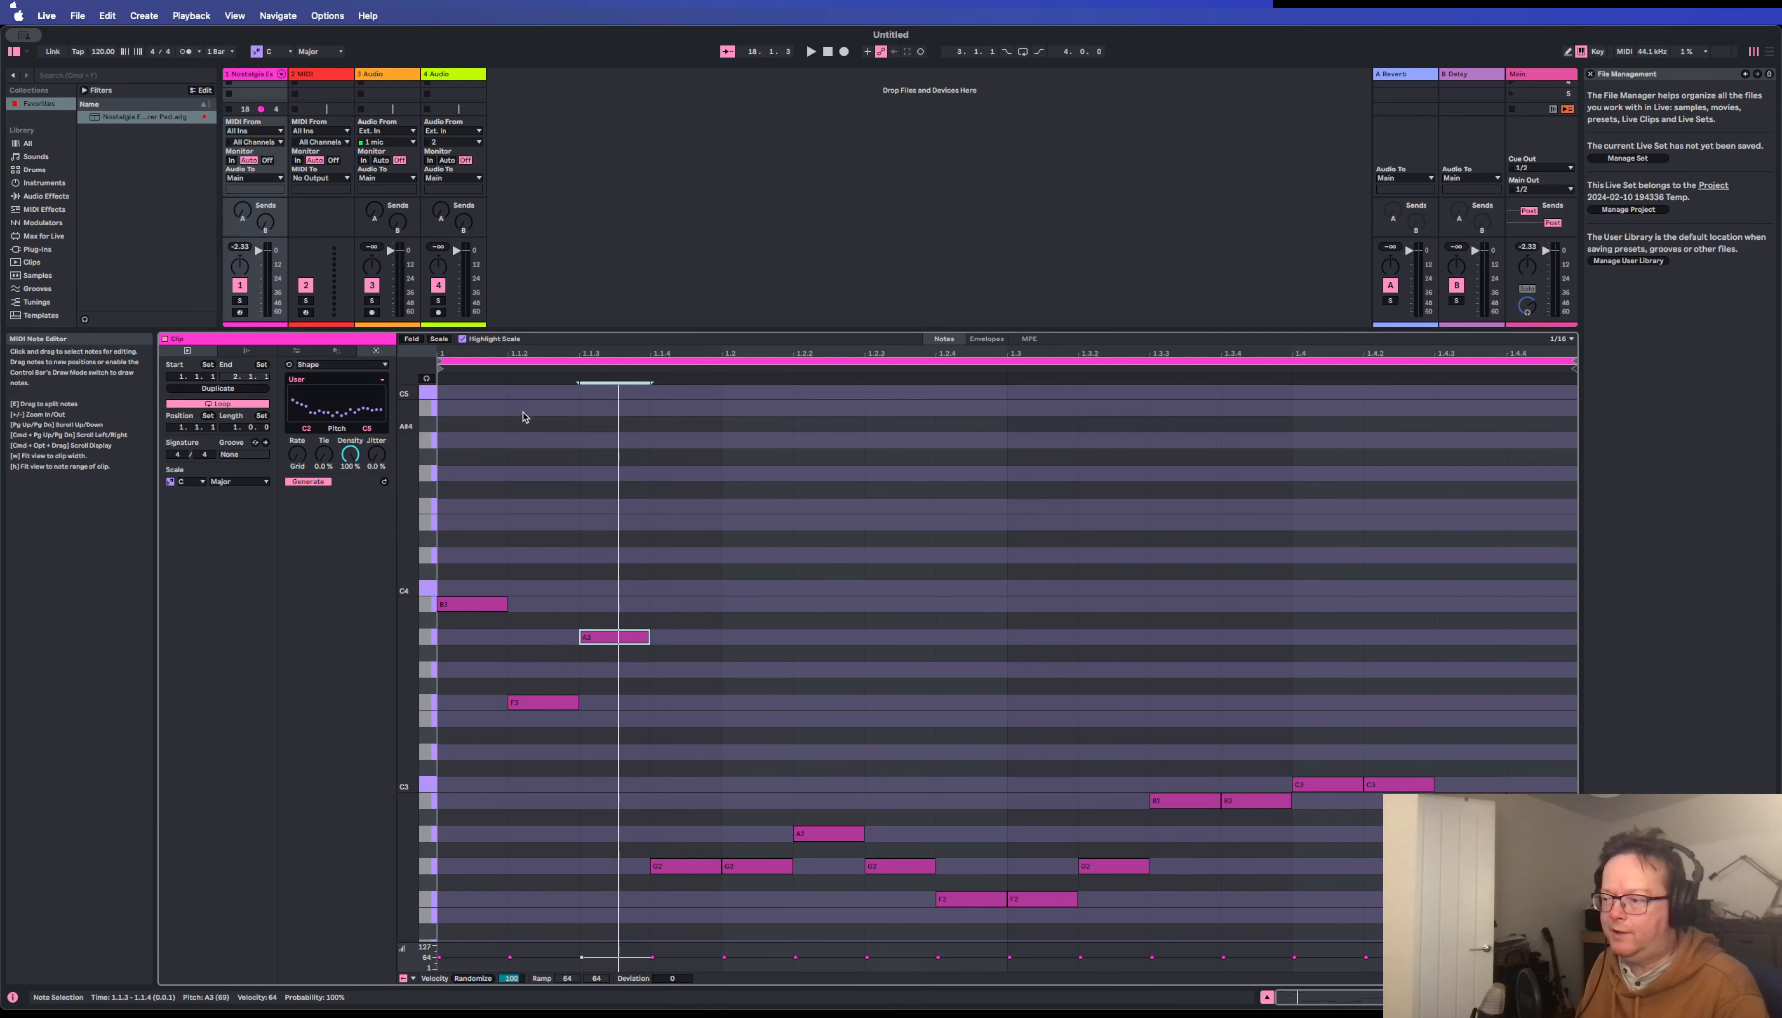
scroll(493, 559, "up", 1)
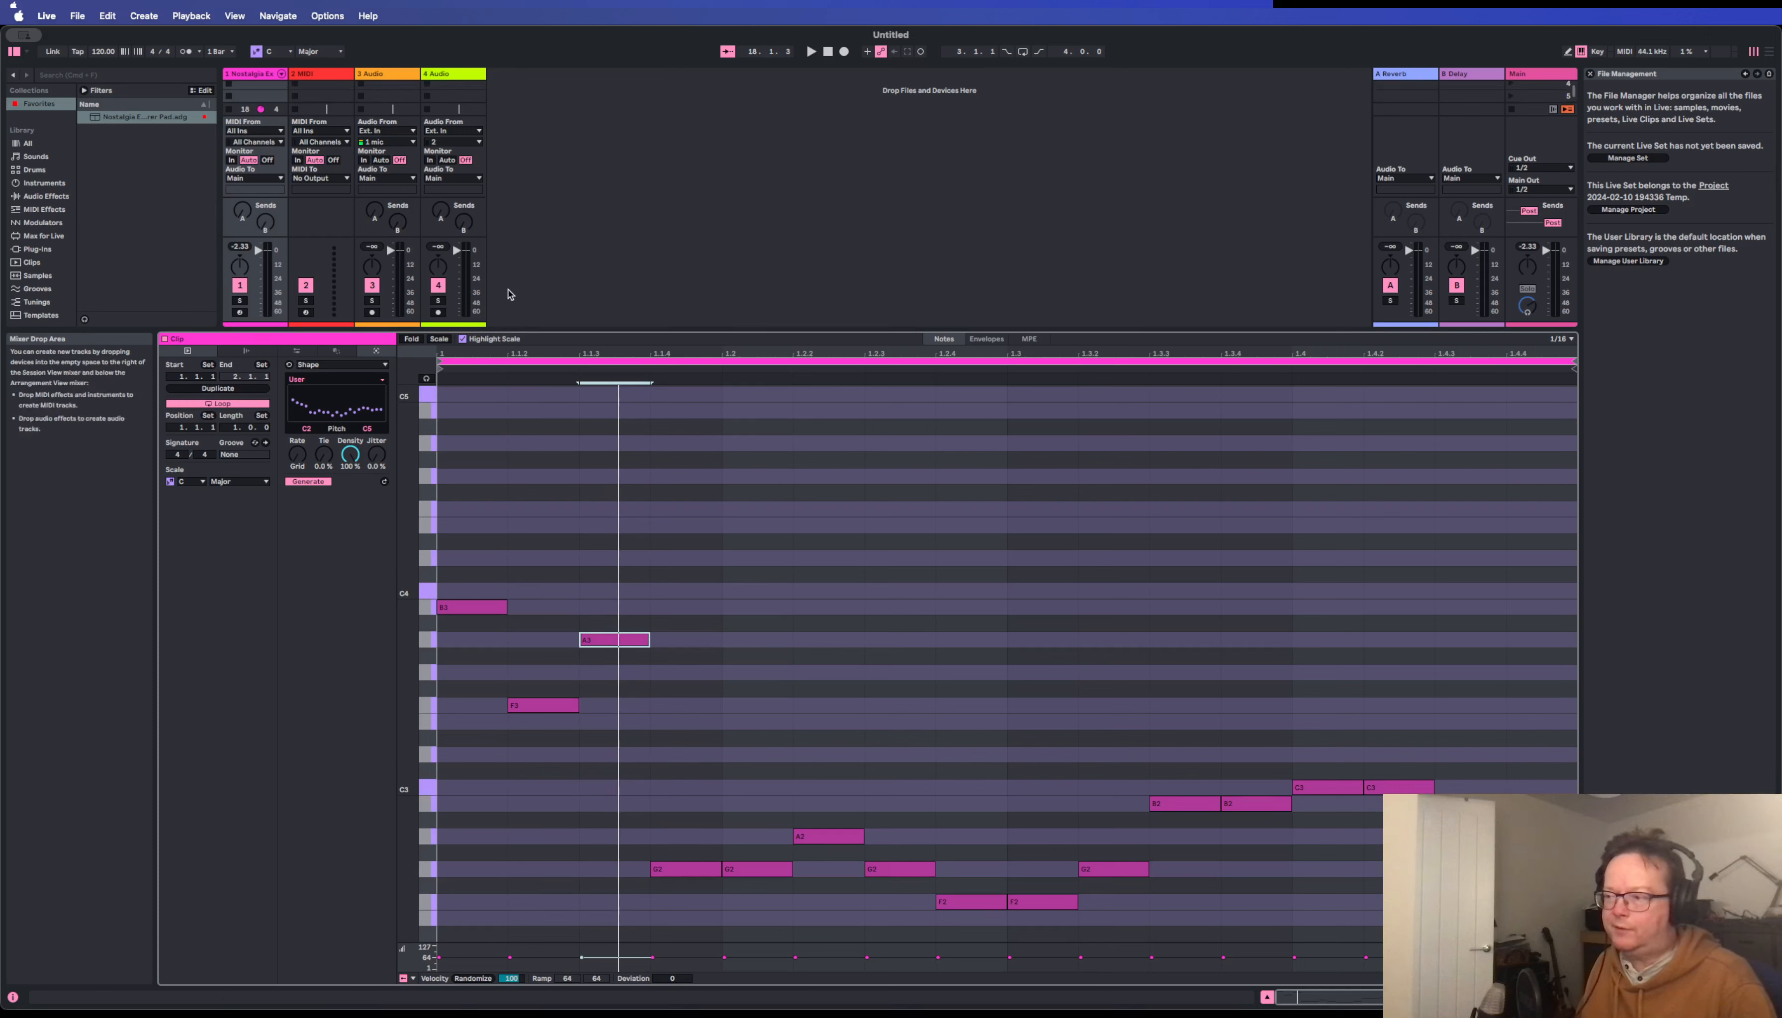
left_click(483, 341)
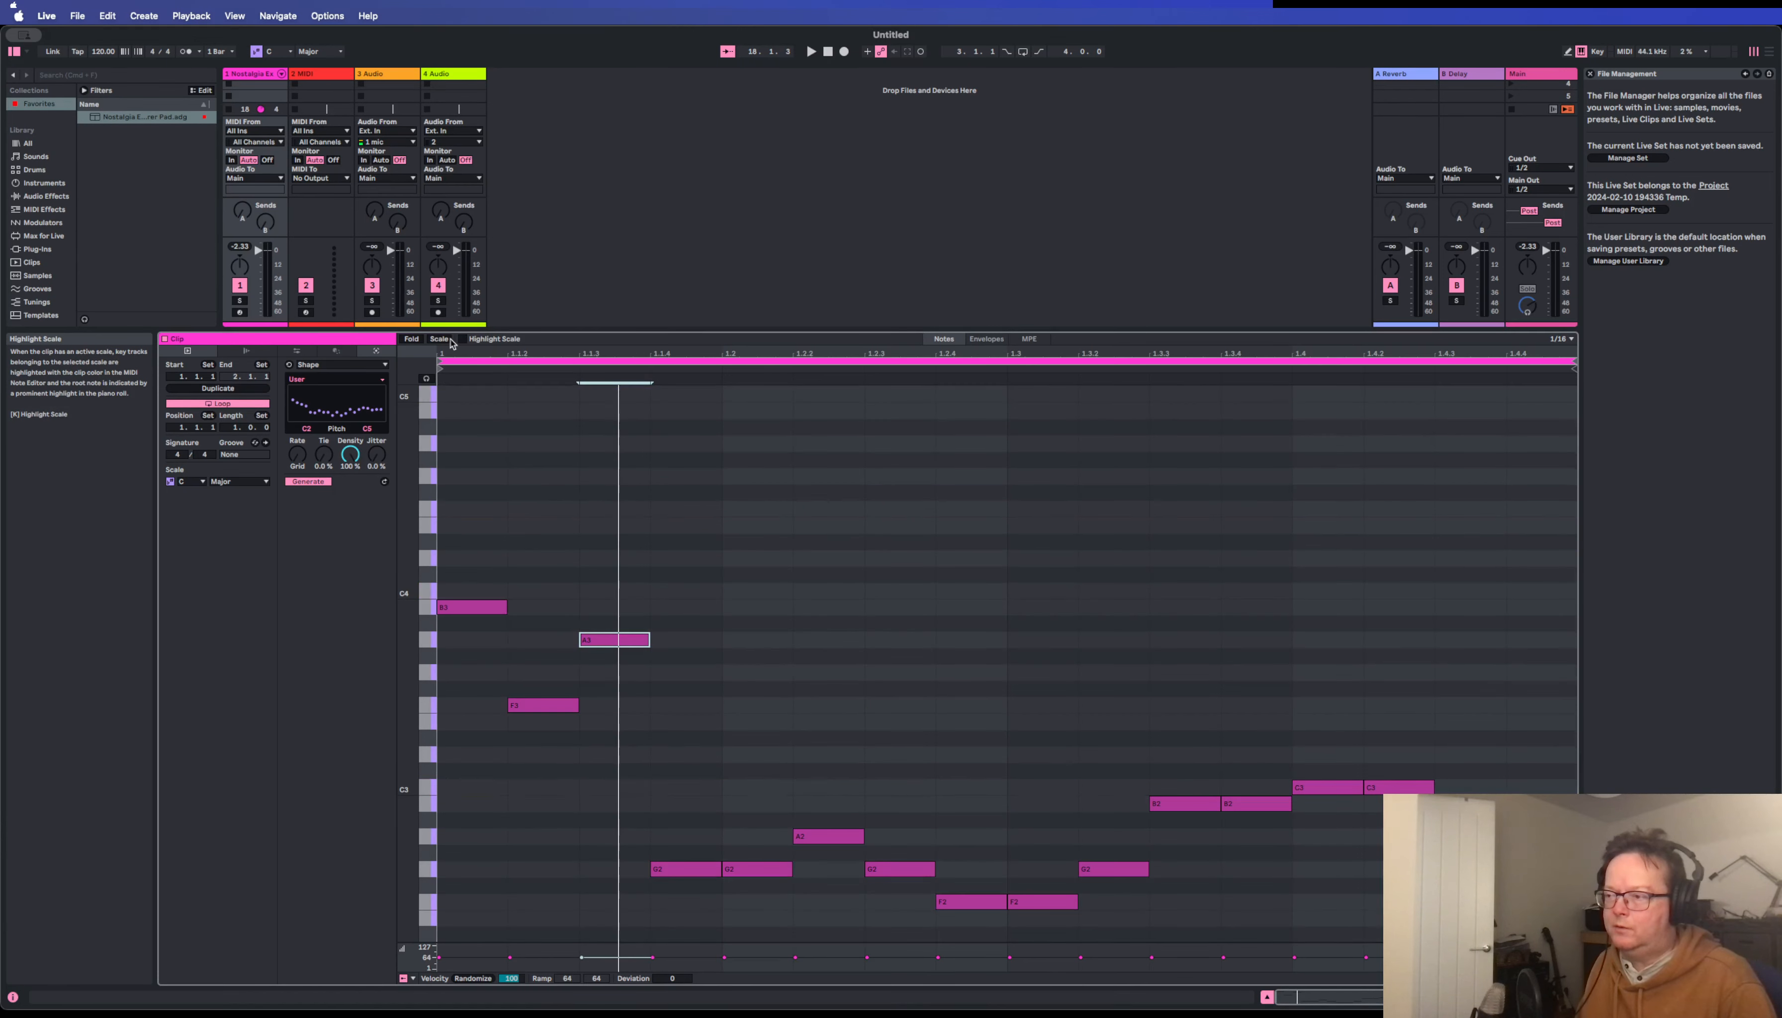
Limit the note editor's rows to the keys of the C Major scale.
left_click(439, 339)
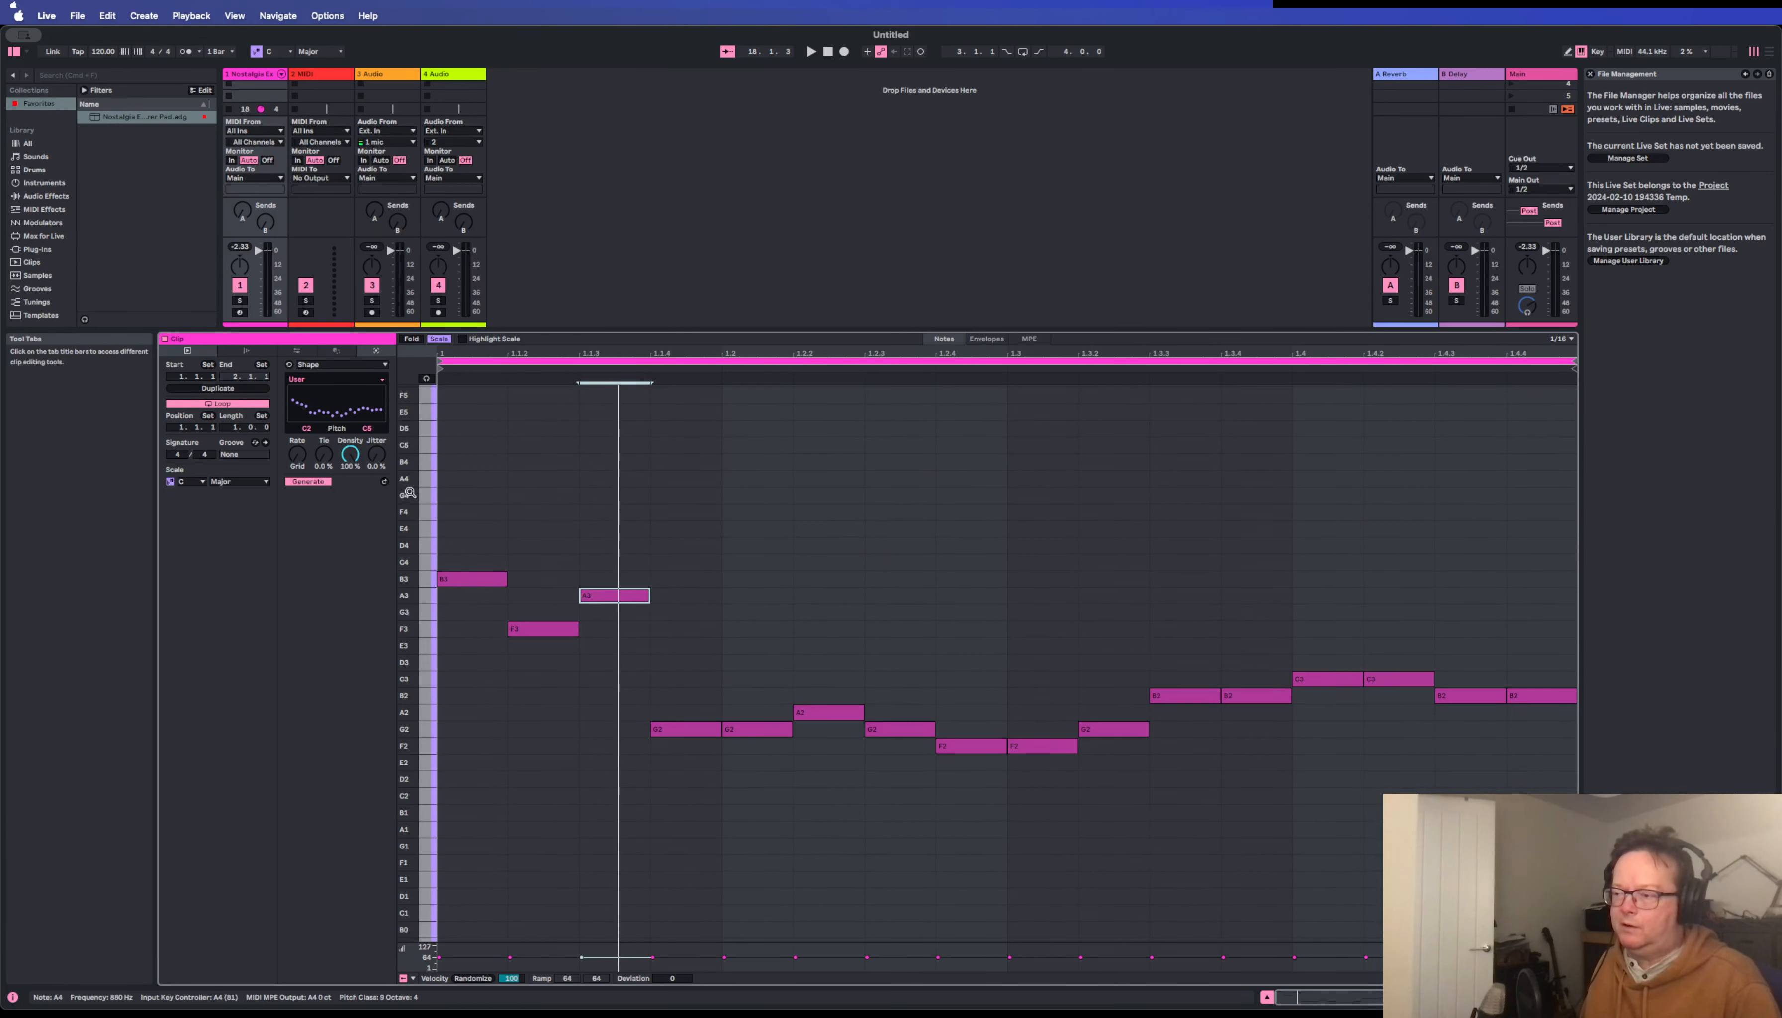
Regenerate the selected third note within a pitch range of F1 to A1.
scroll(408, 492, "up", 2)
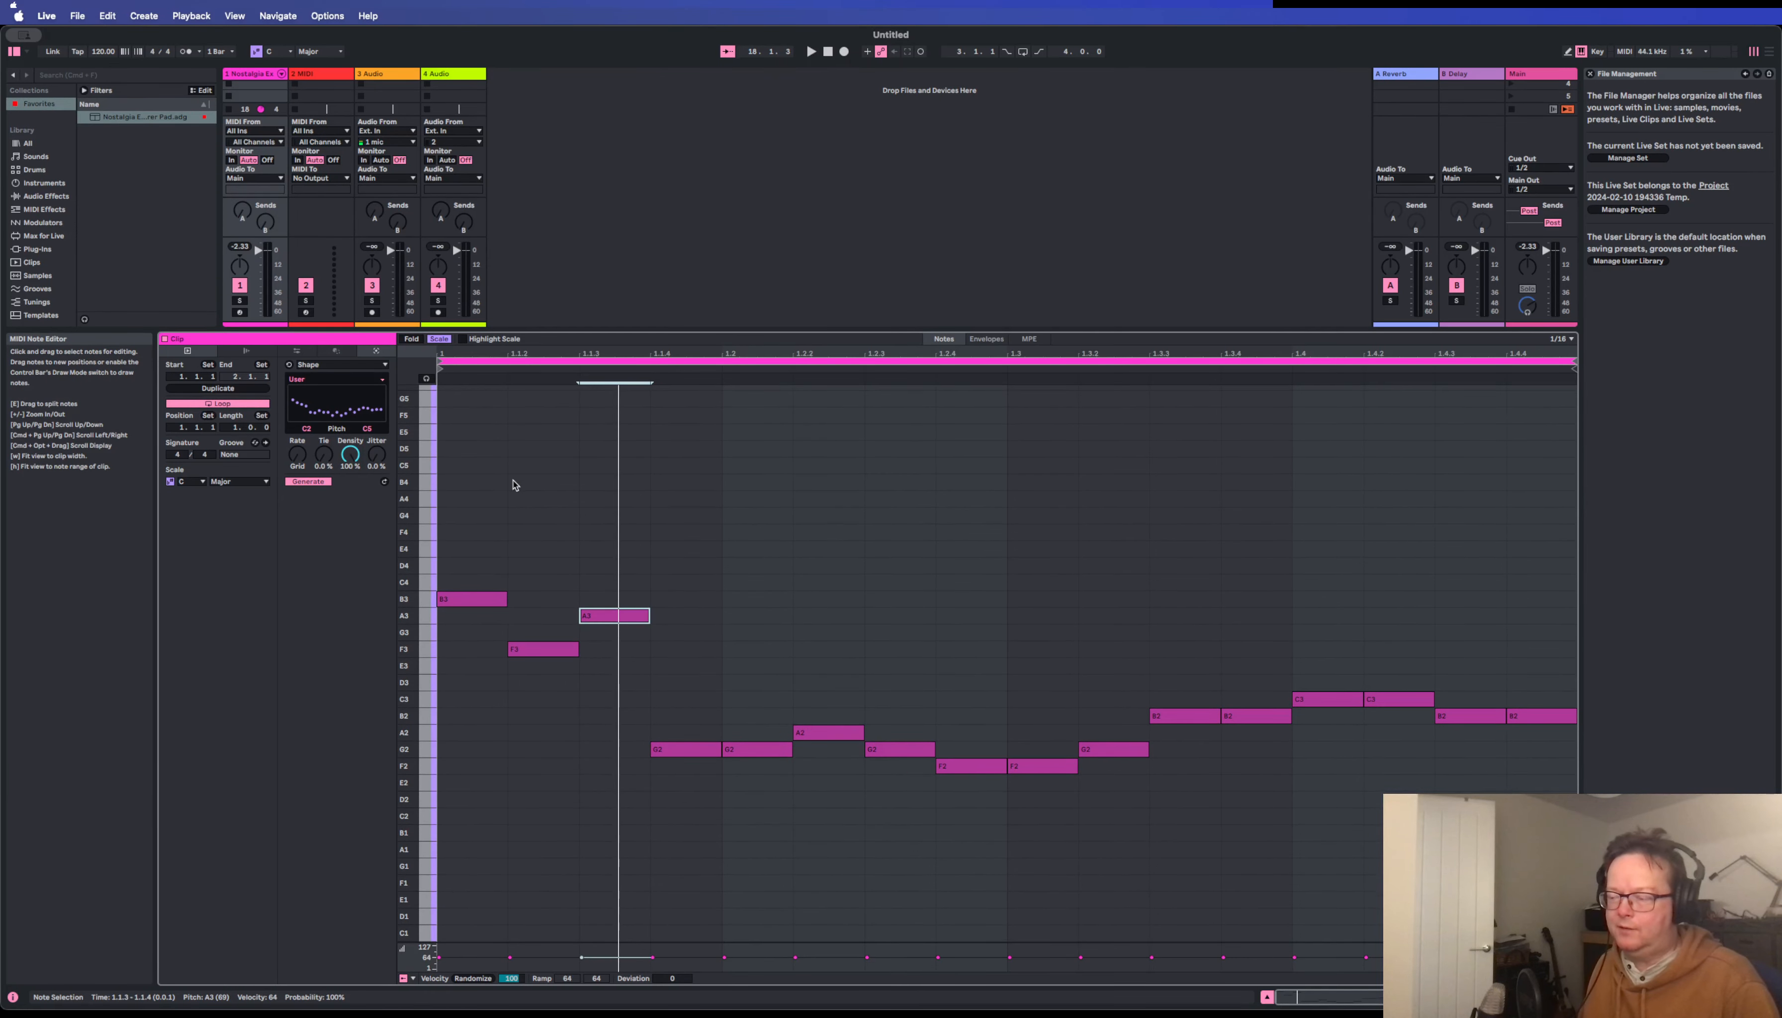
scroll(423, 450, "up", 1)
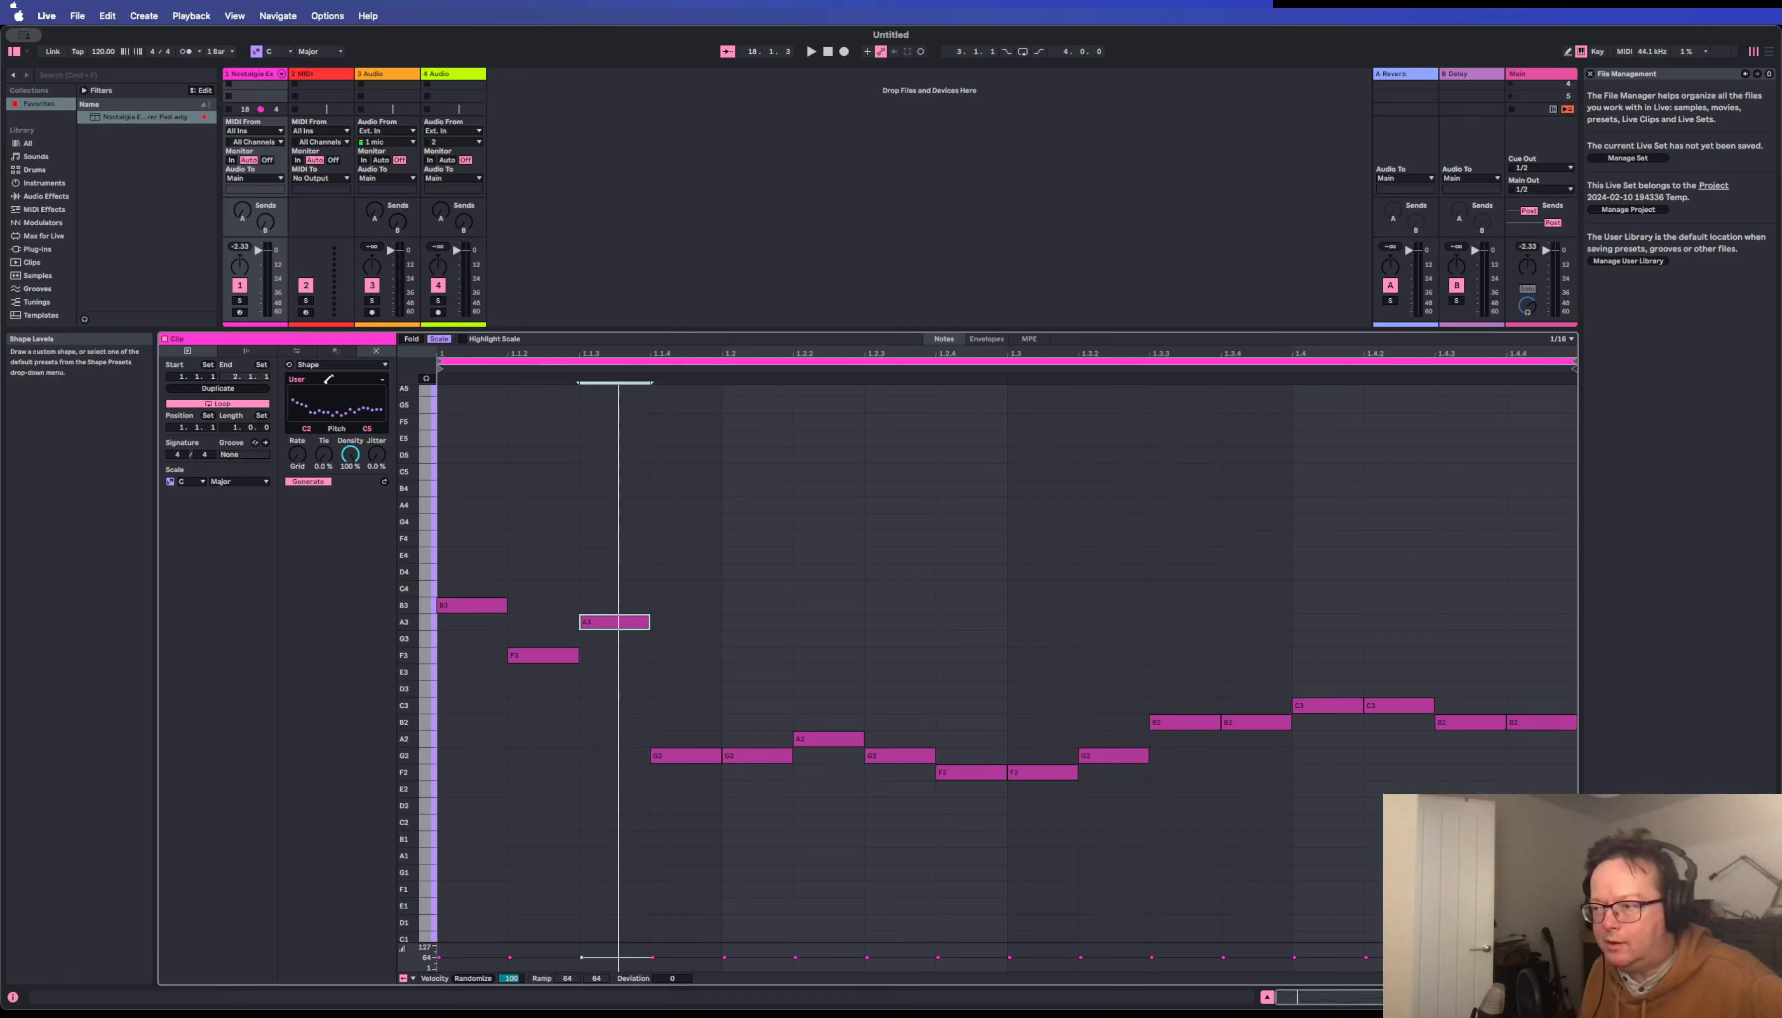
left_click(309, 432)
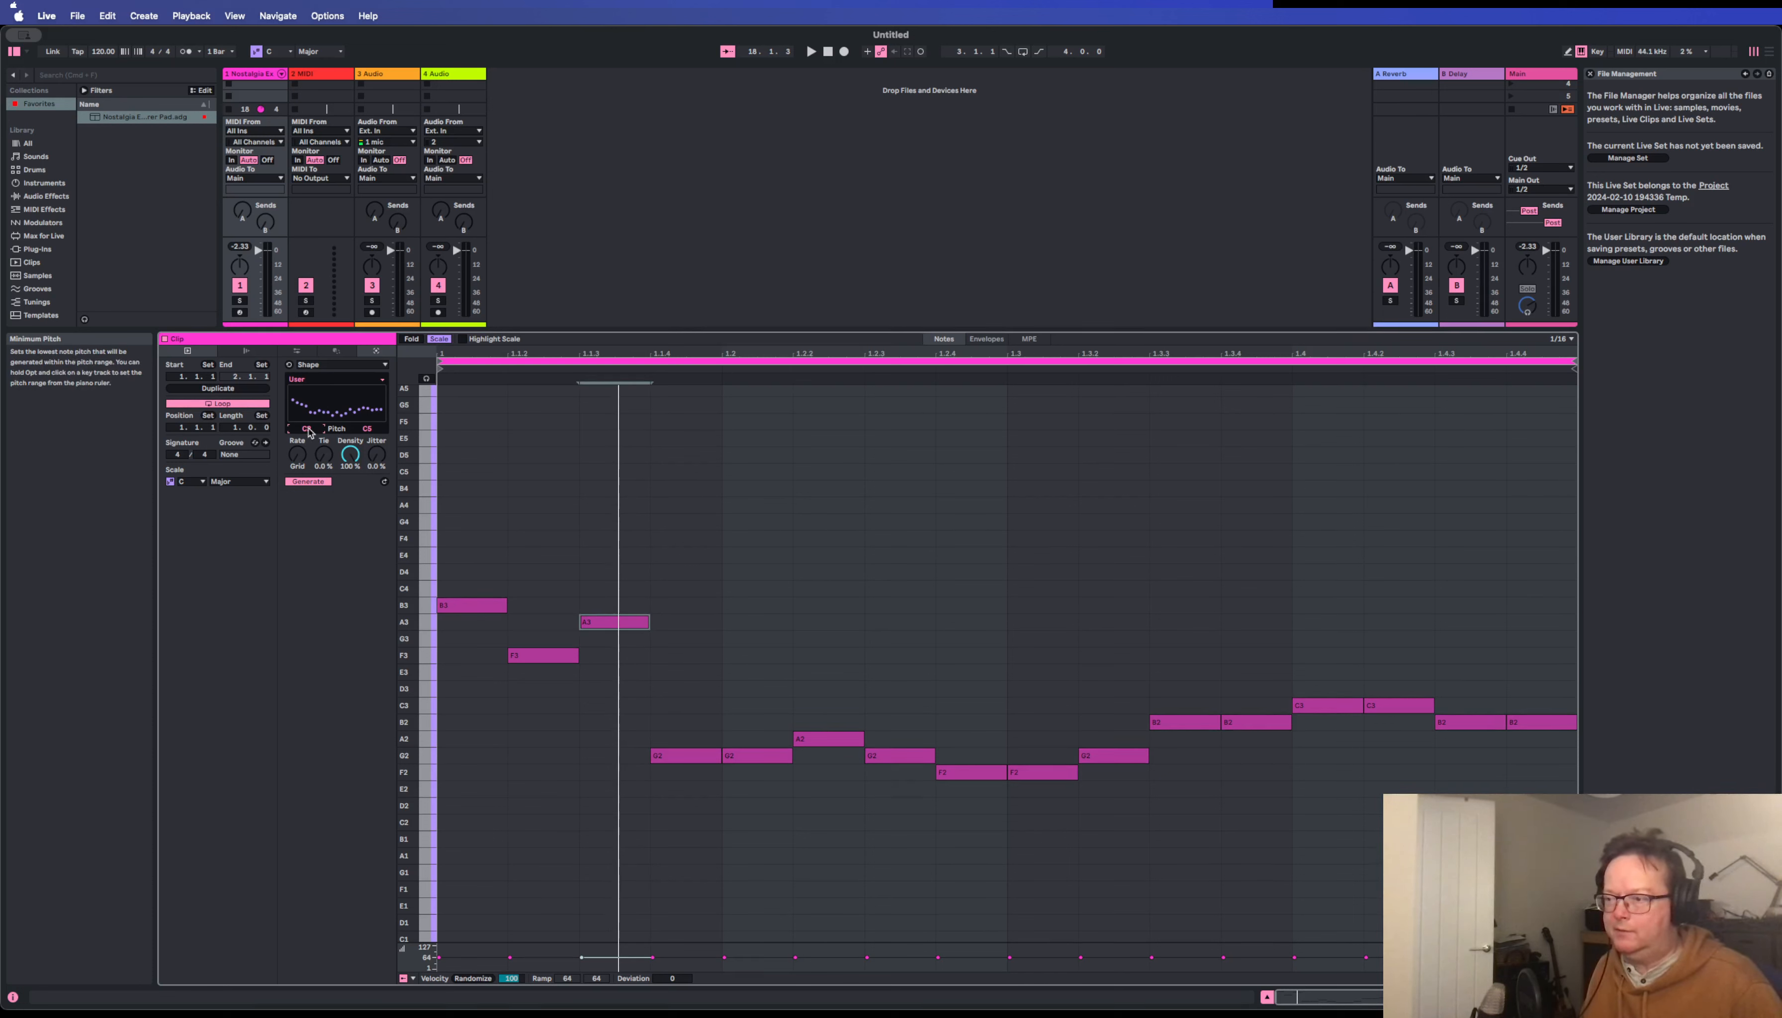
key("space")
left_click_drag(308, 432, 367, 512)
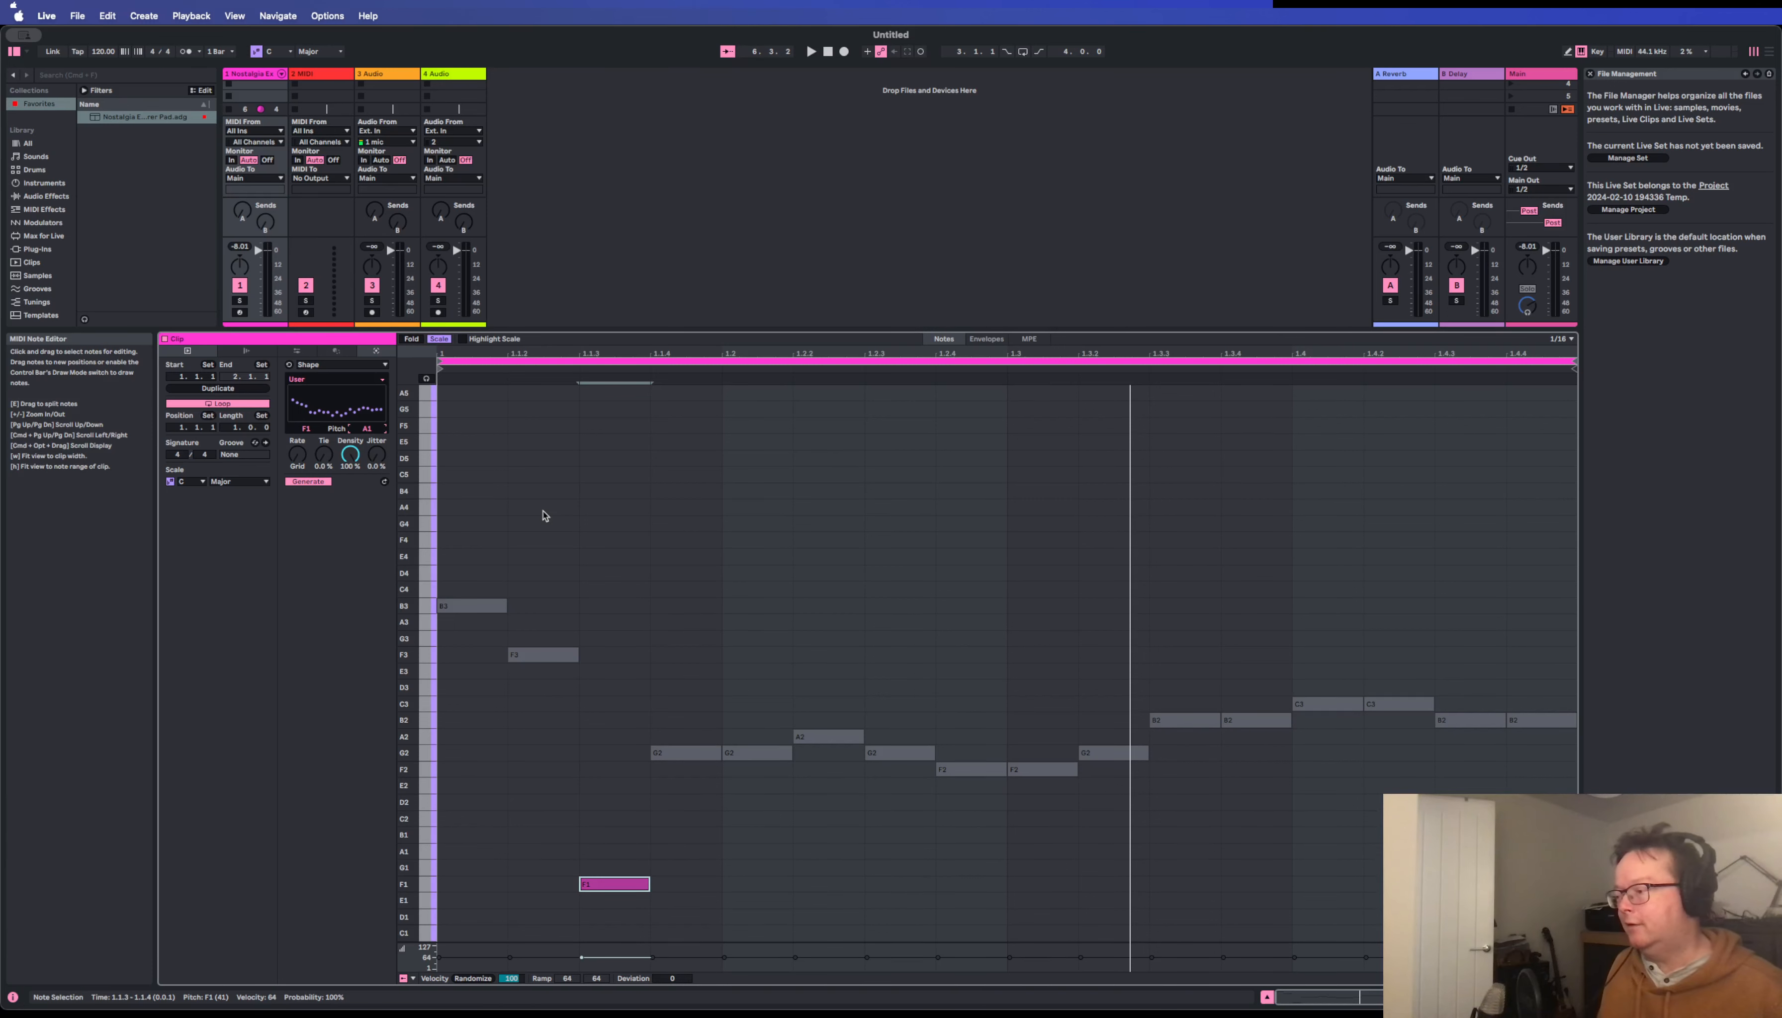
scroll(594, 518, "up", 3)
scroll(593, 523, "down", 4)
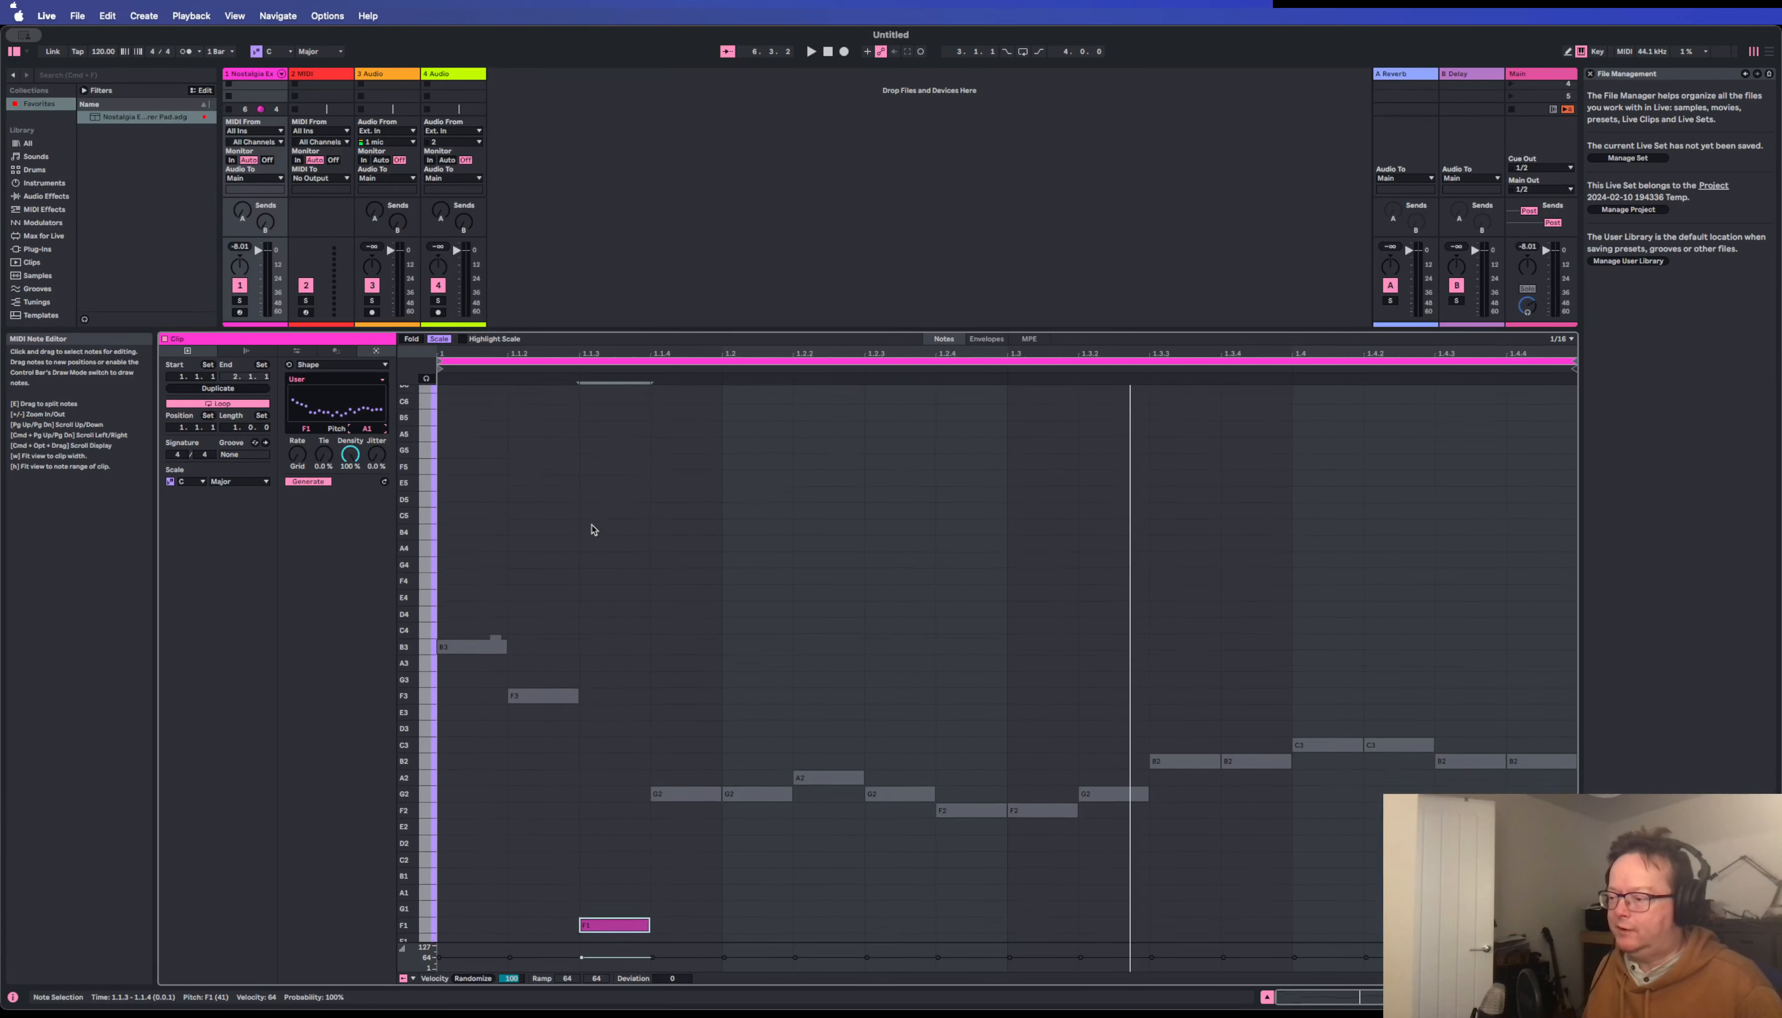
scroll(583, 636, "down", 2)
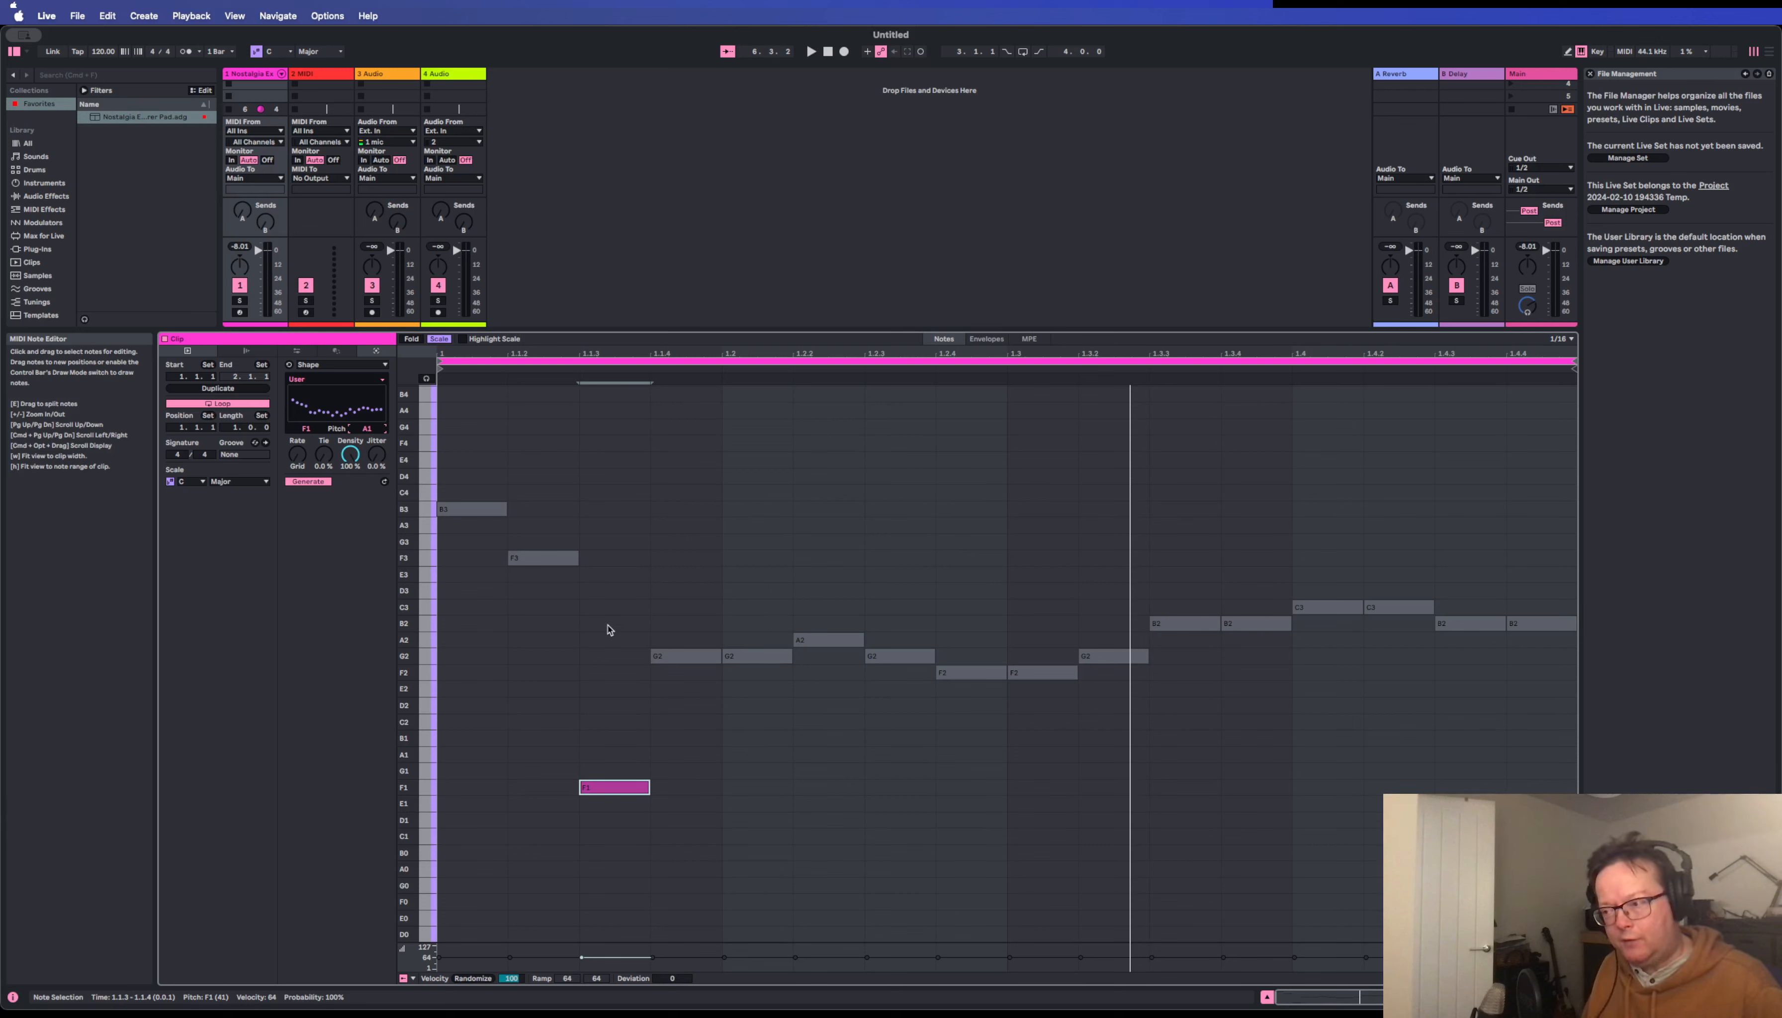
Select all the clip's notes, regenerate them with a maximum pitch of D4, and play the result.
left_click(620, 566)
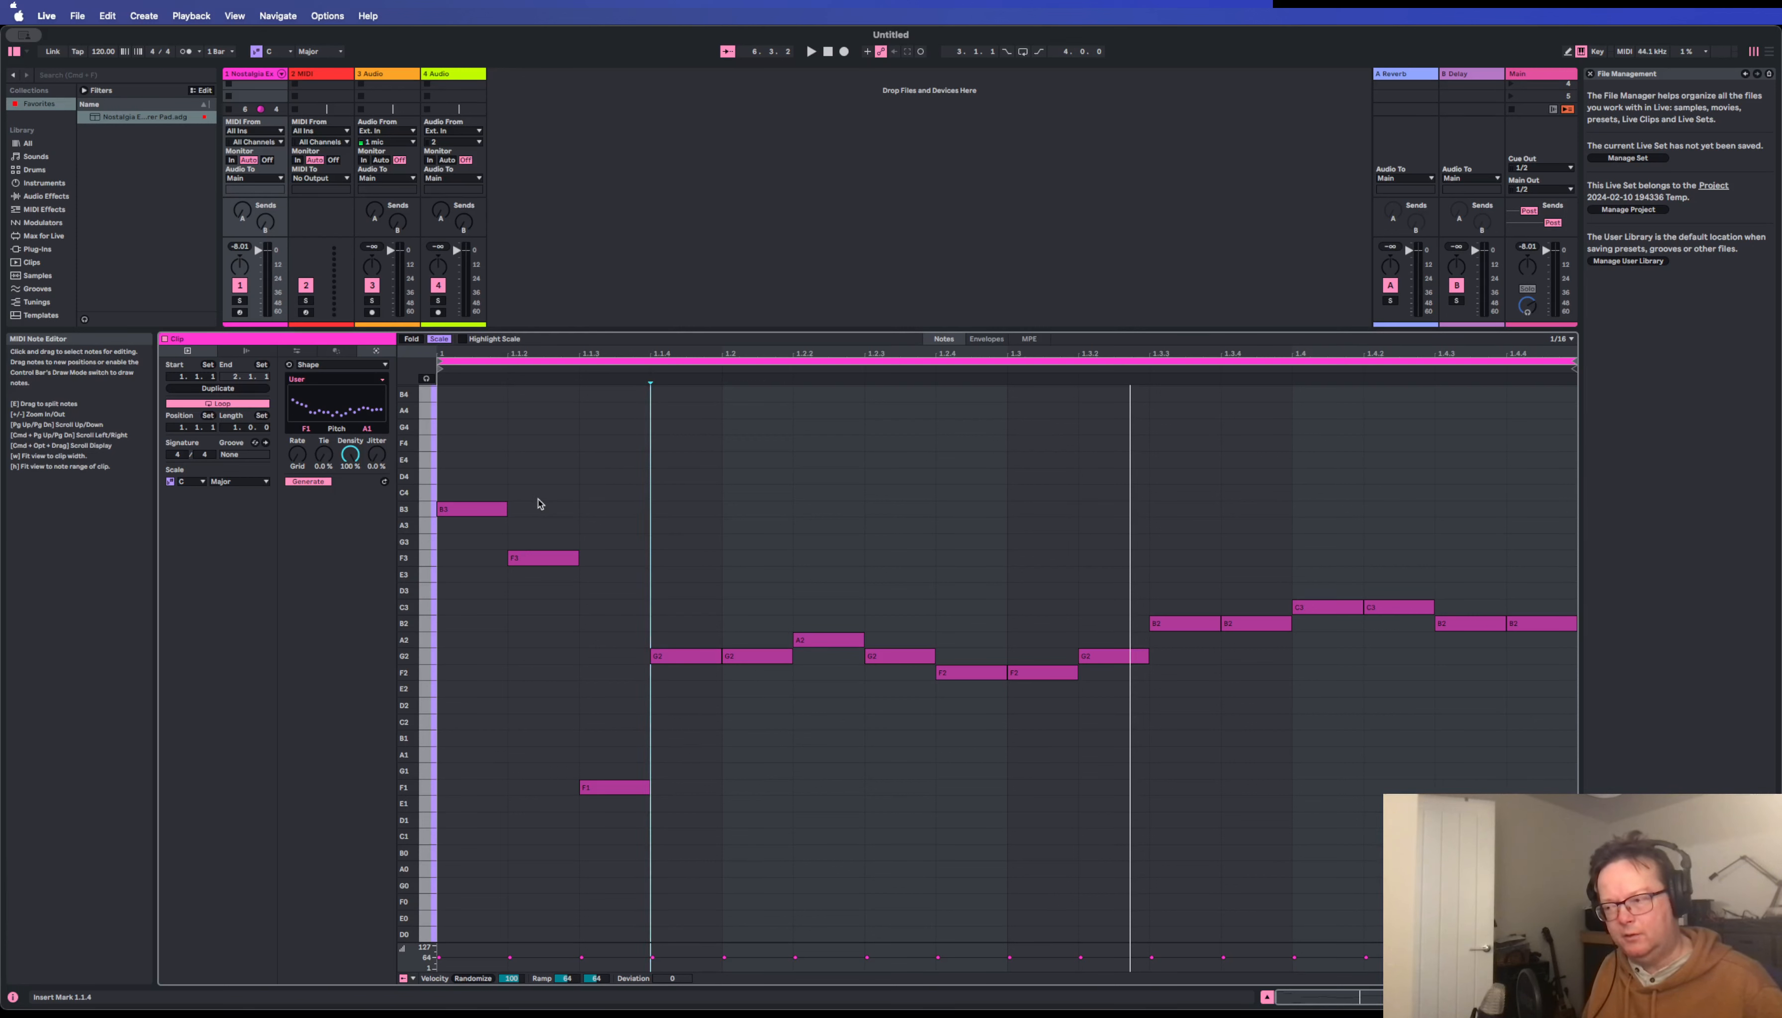
key("super+a")
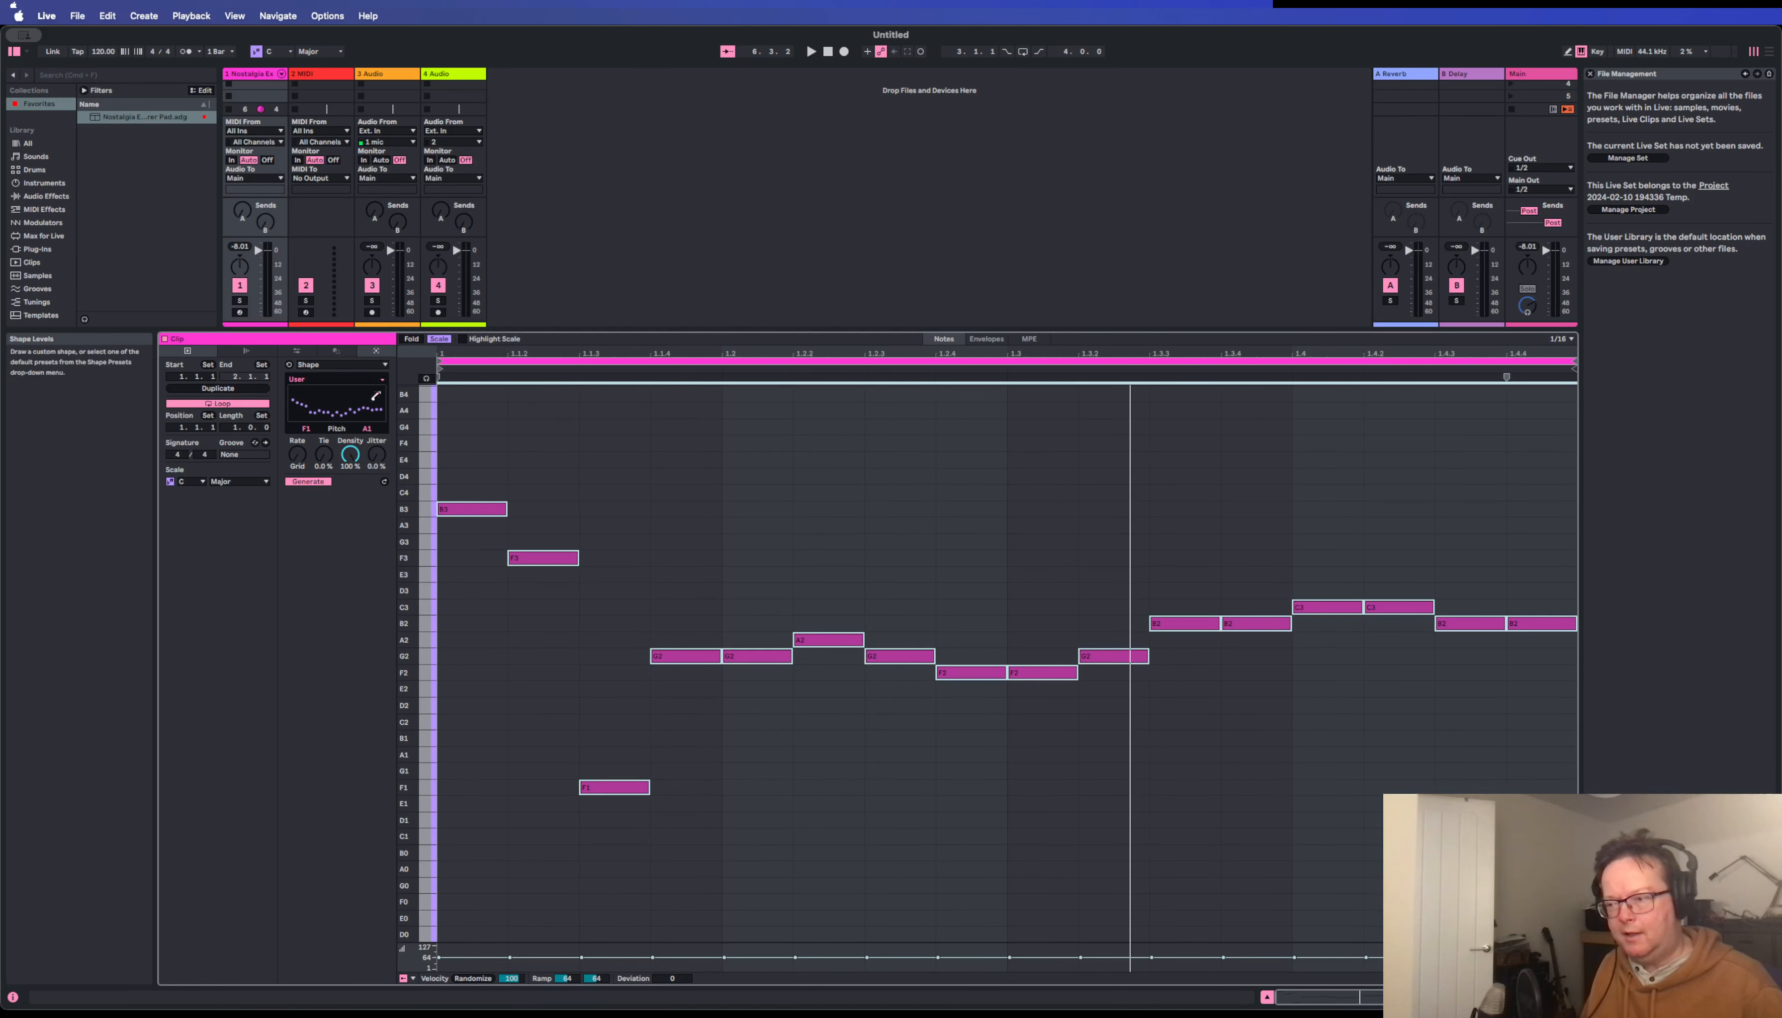
left_click(364, 427)
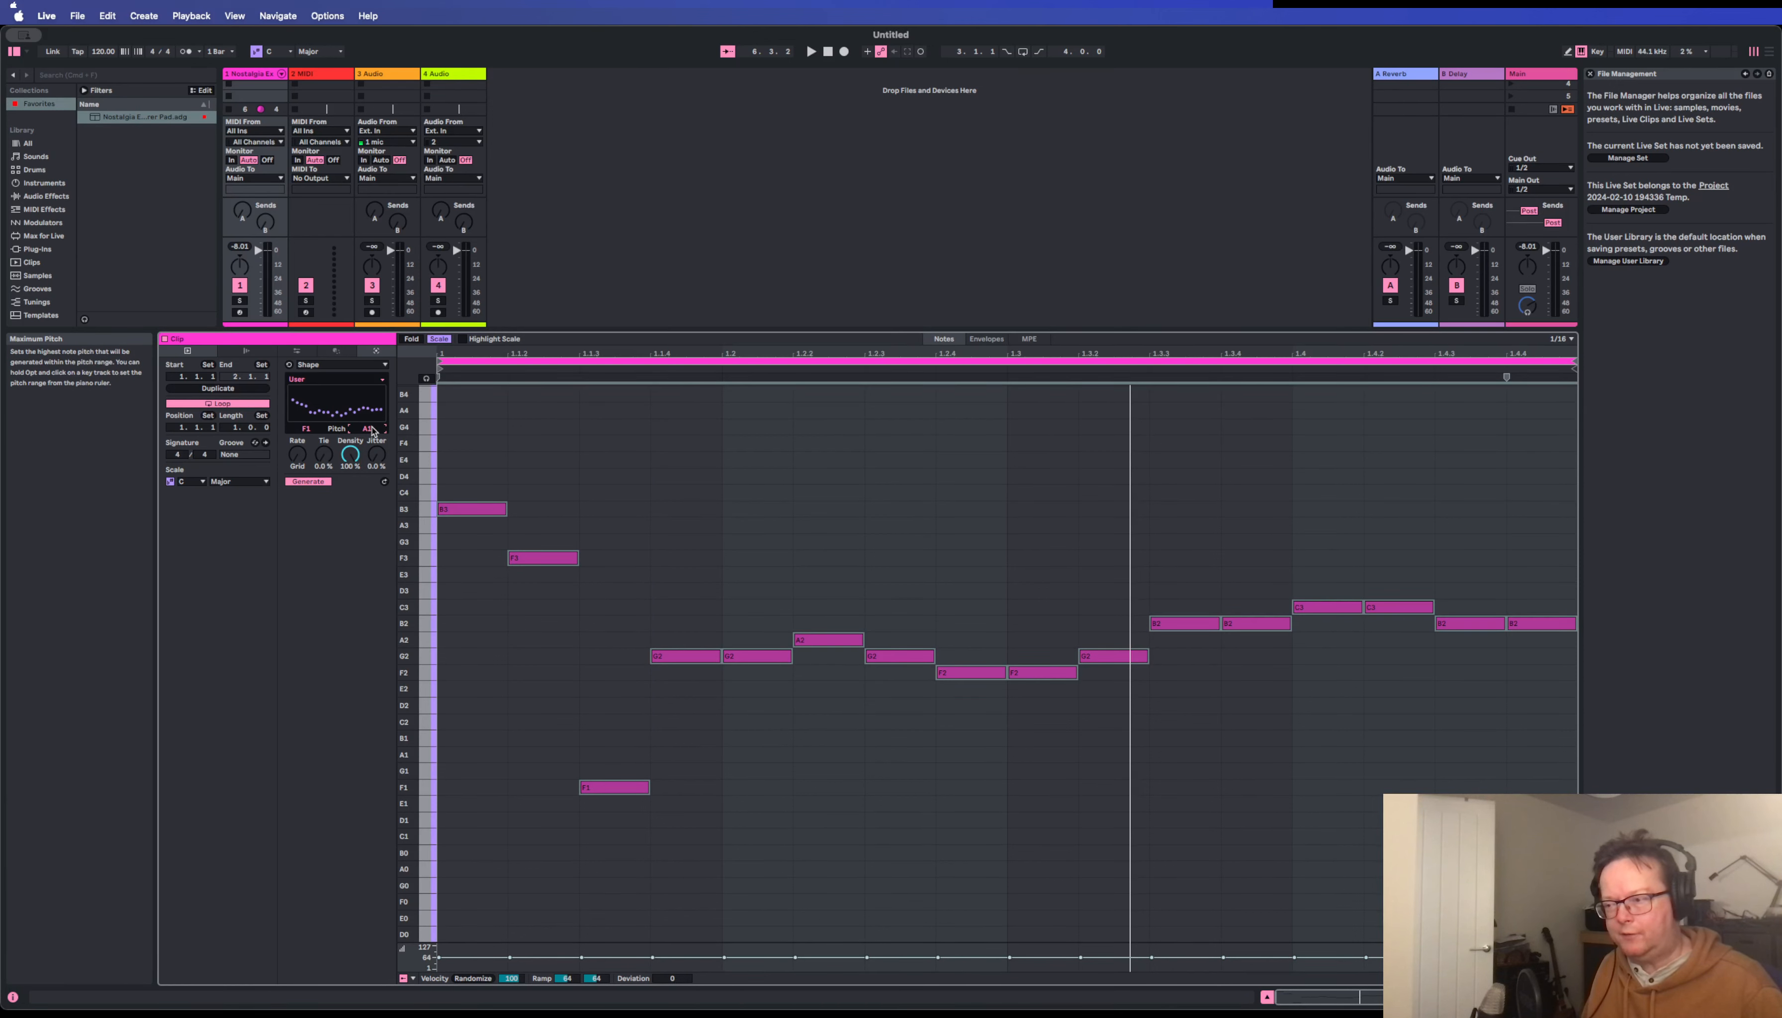
left_click_drag(371, 428, 371, 395)
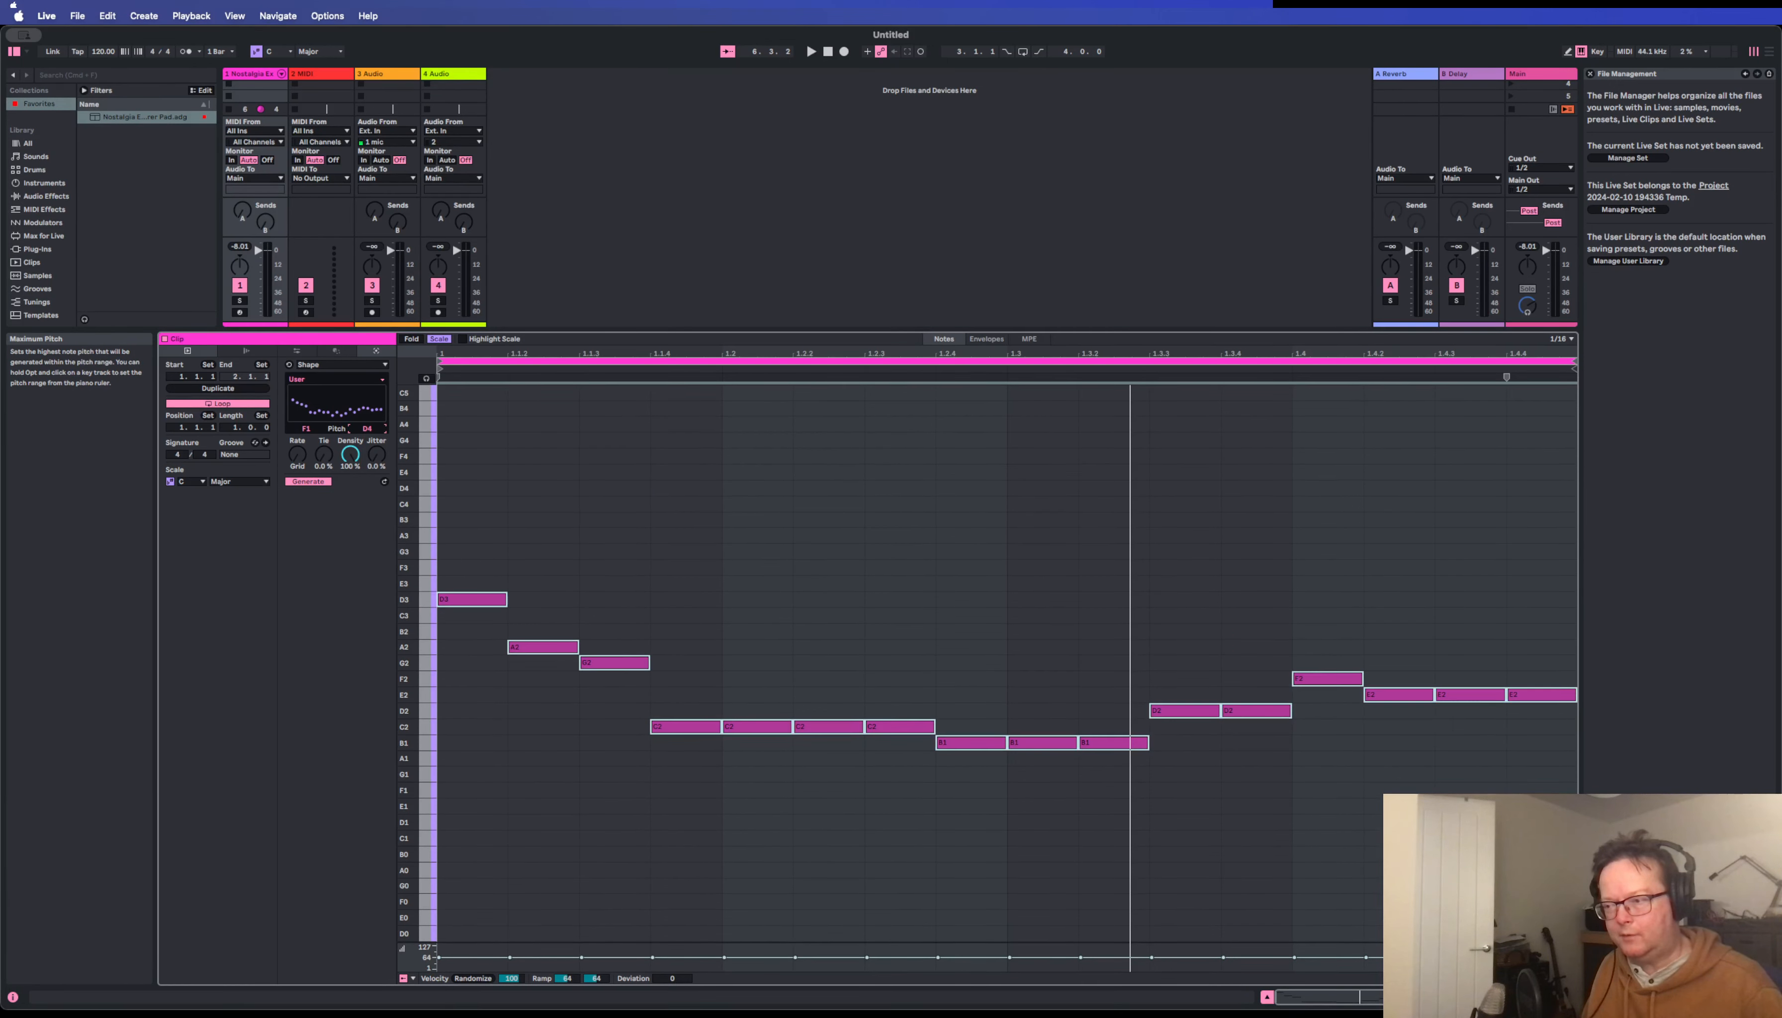
key("space")
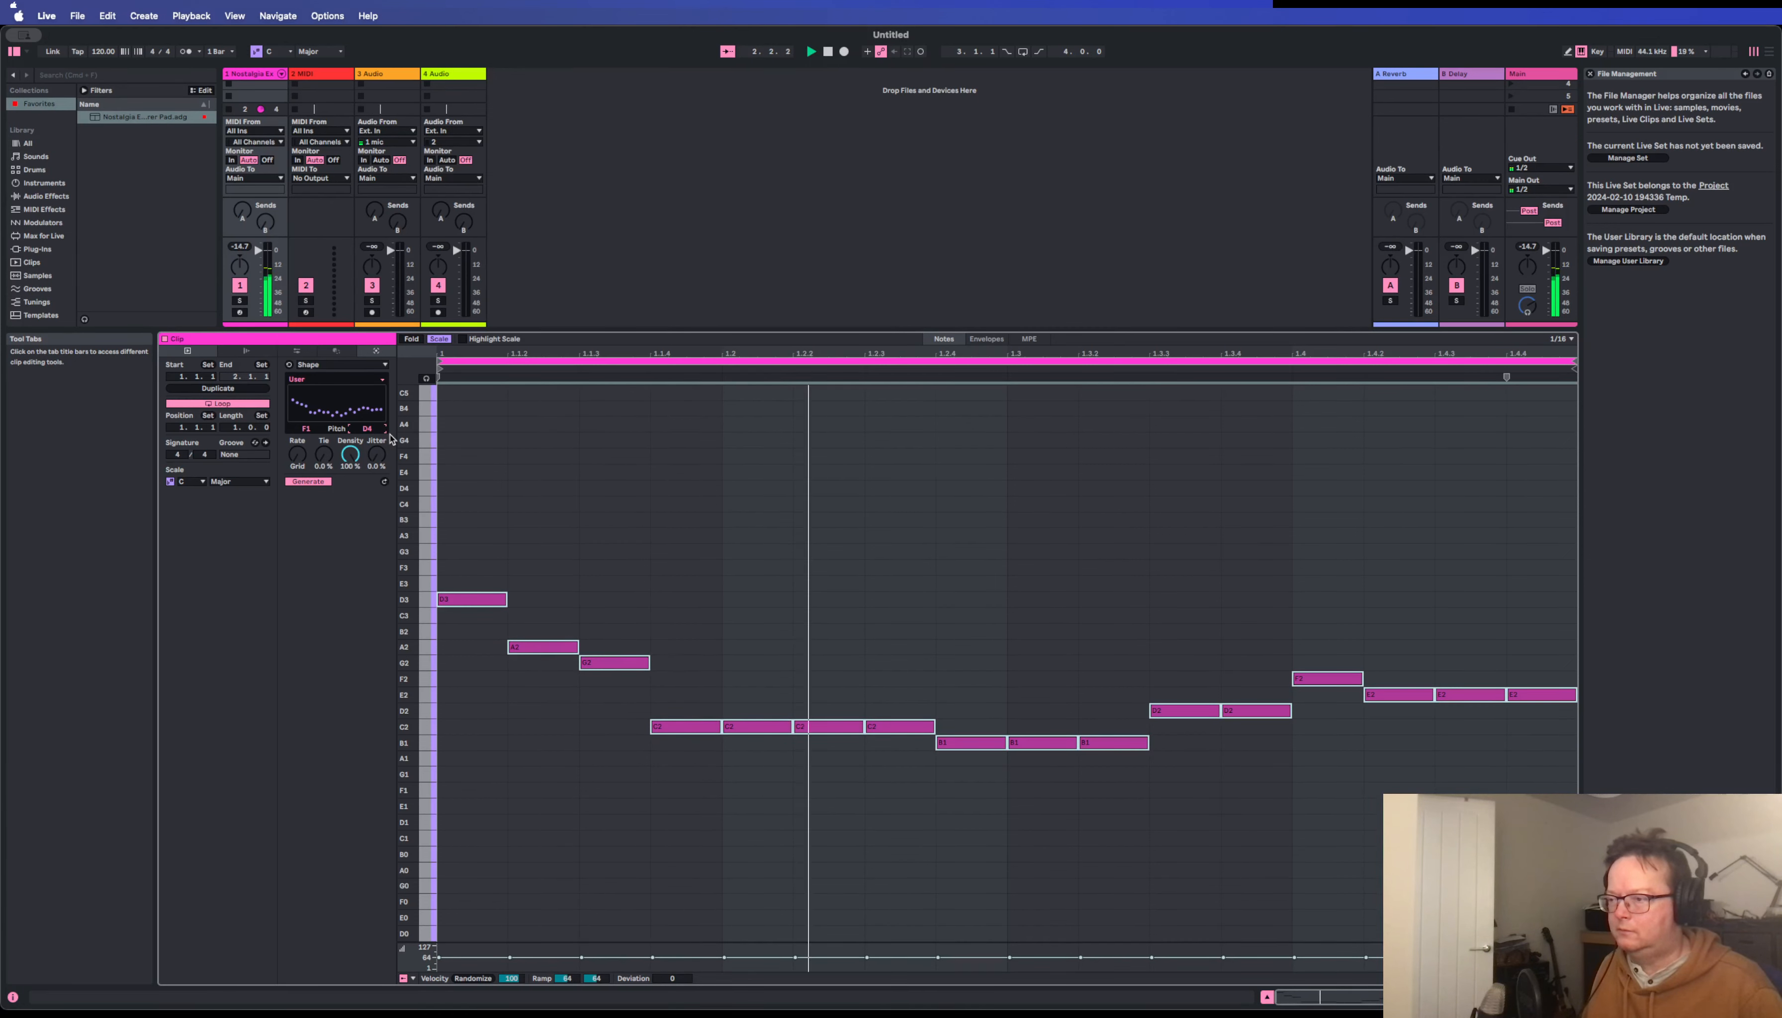
key("space")
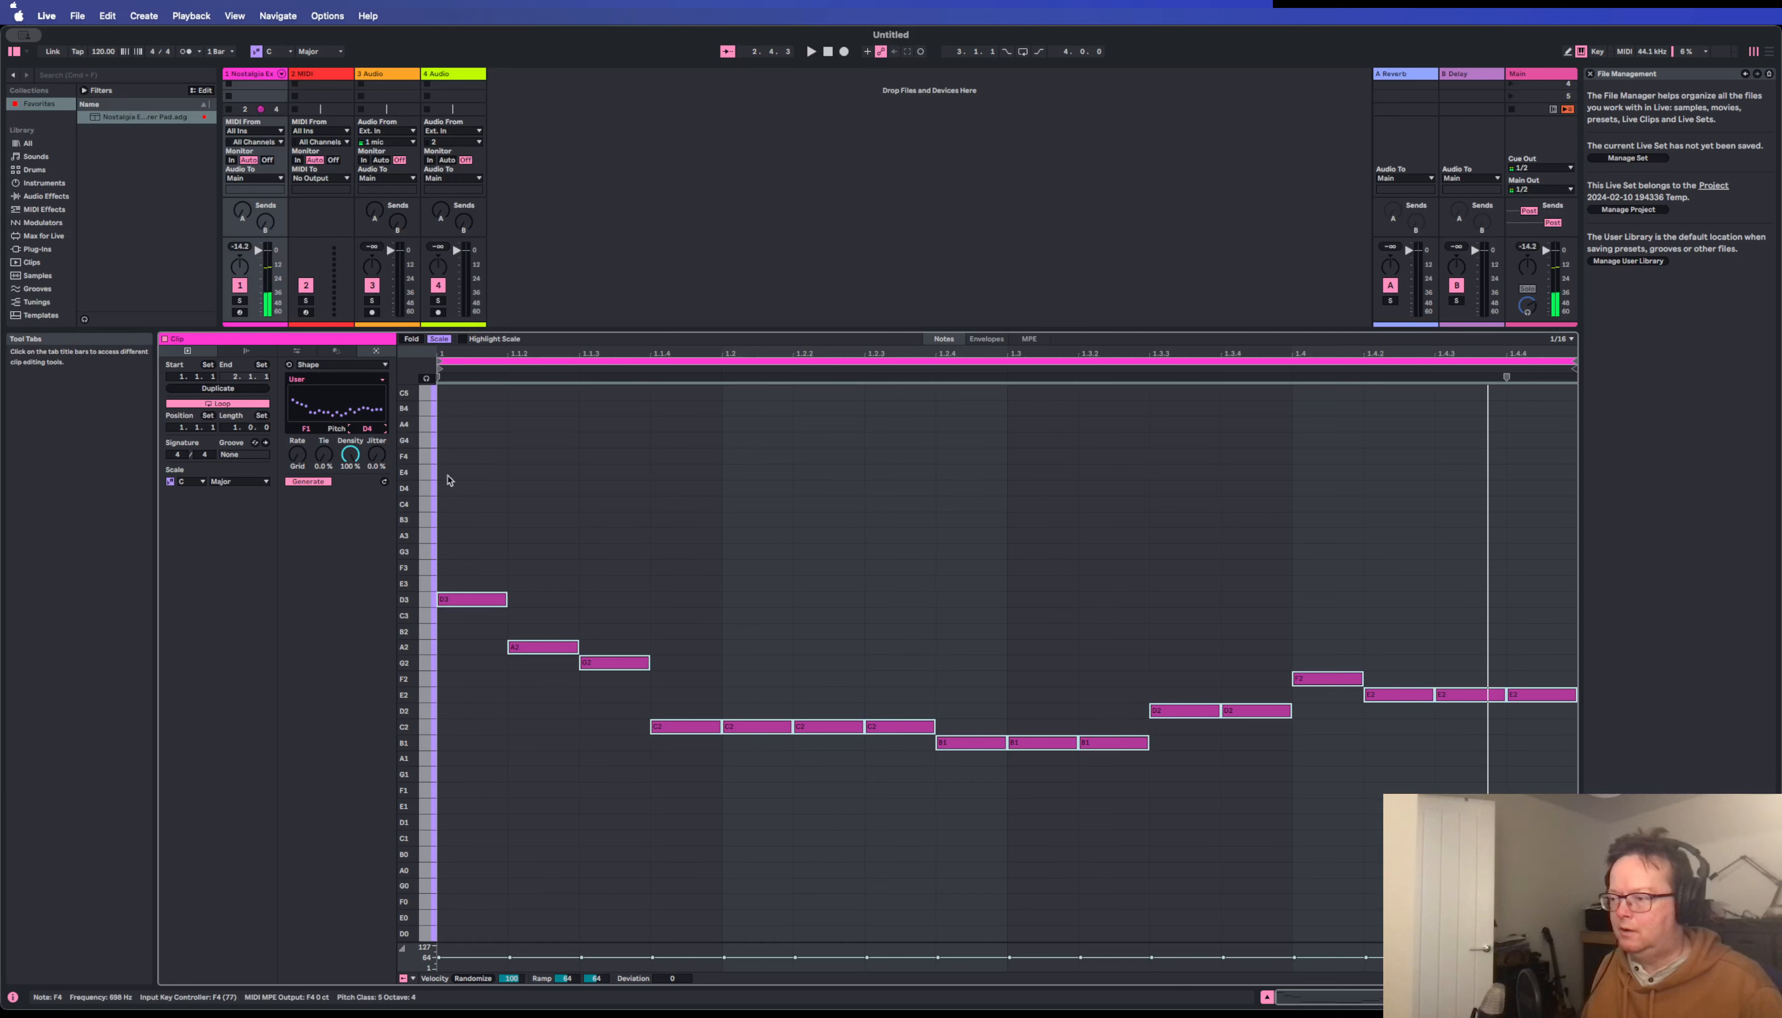
Select the four repeated C2 notes, regenerate them within a pitch range of C3 to B5, and play the clip.
left_click(682, 589)
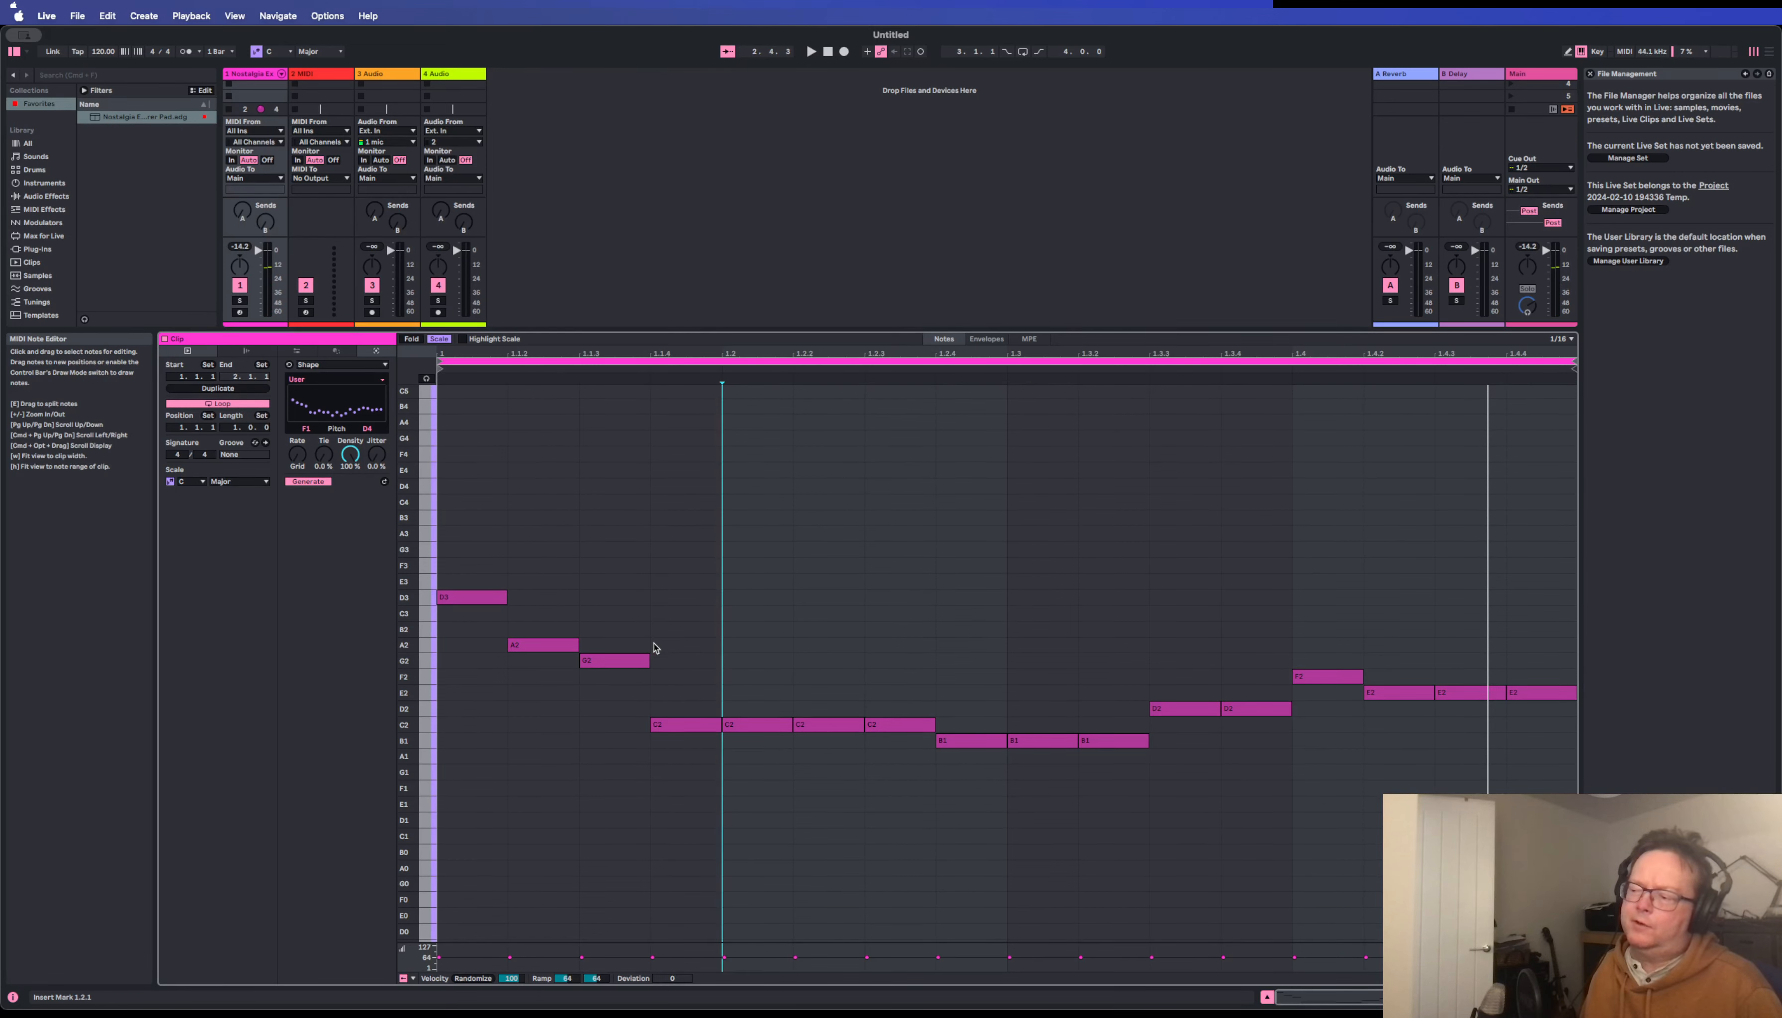
mouse_move(657, 685)
left_mouse_down()
mouse_move(716, 748)
mouse_move(912, 781)
left_mouse_up()
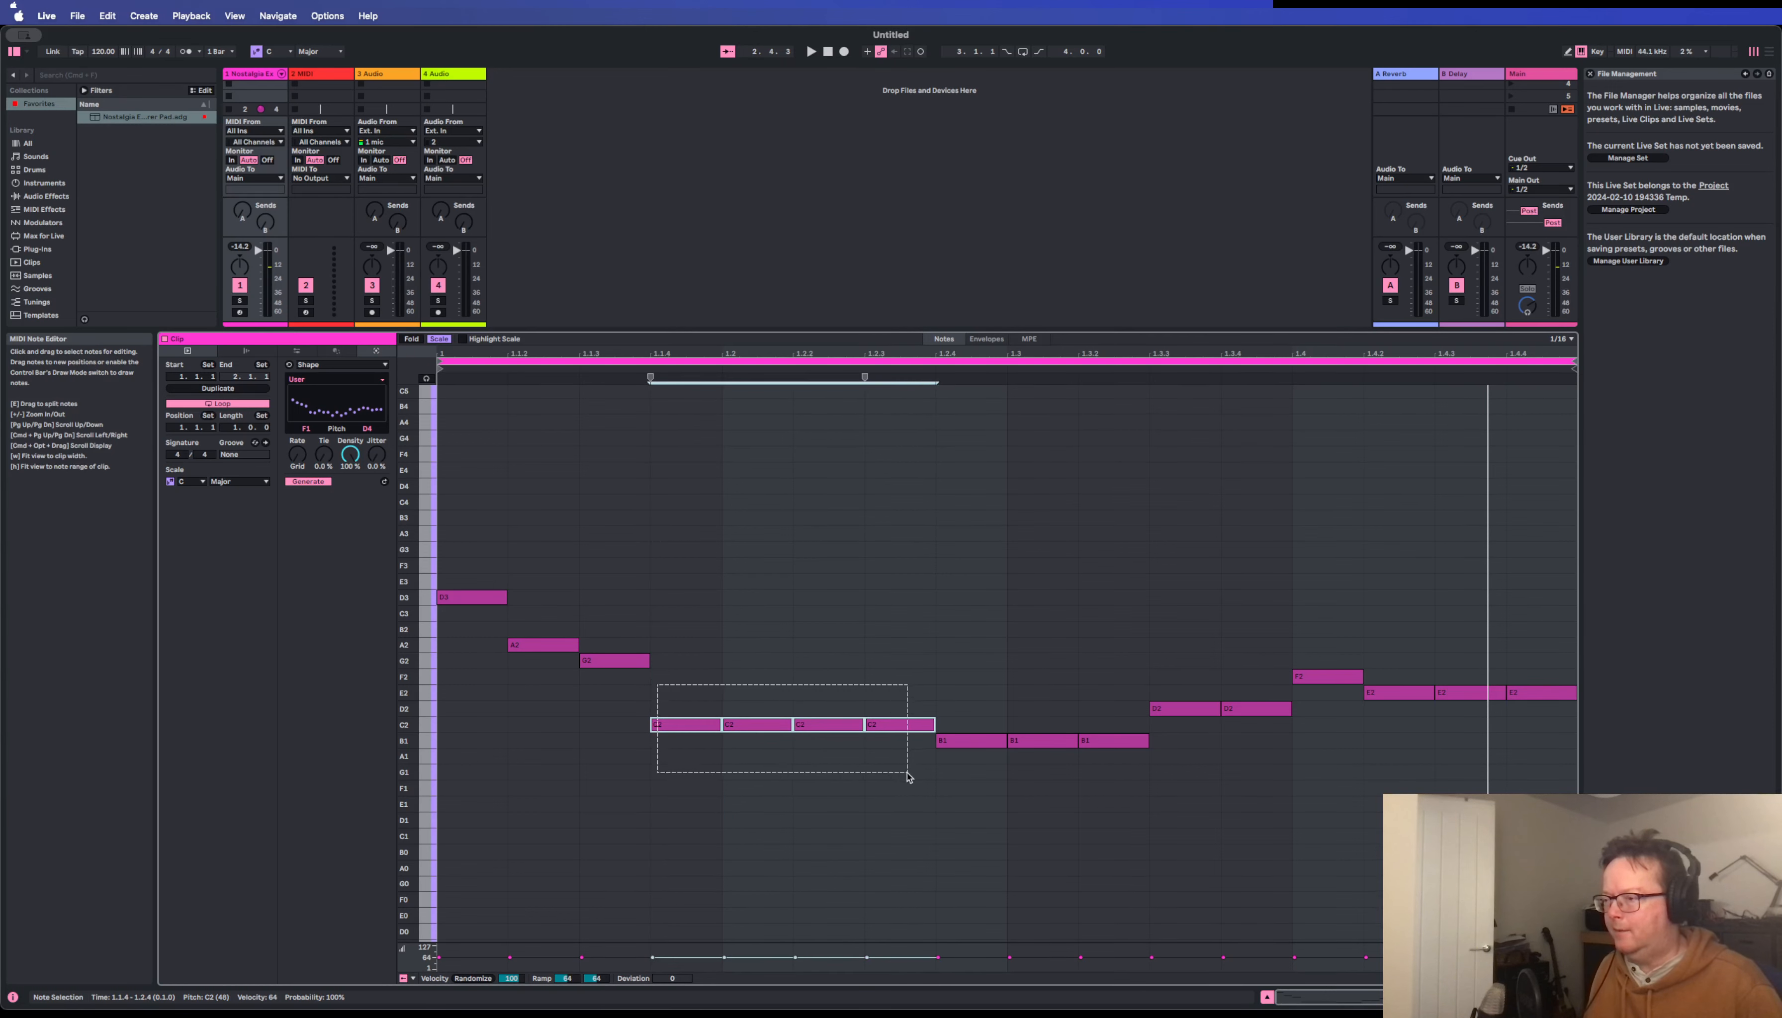
scroll(408, 474, "up", 1)
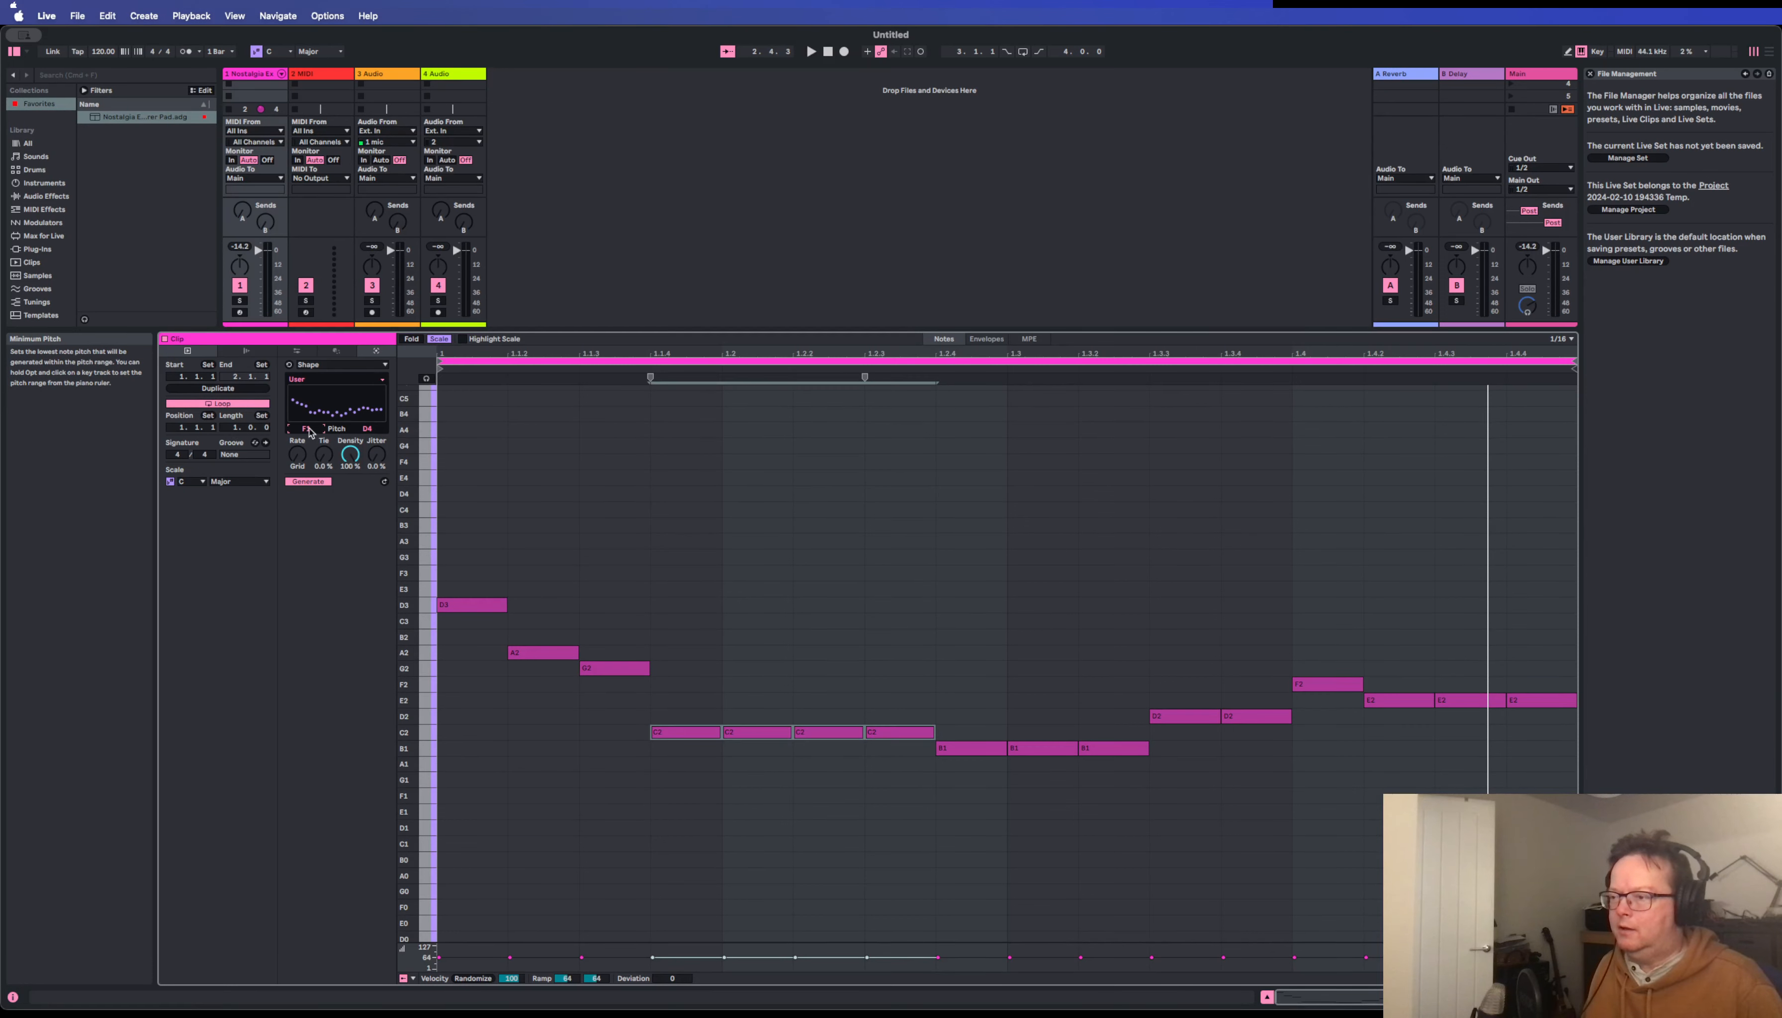
left_click(317, 431)
left_click_drag(317, 432, 316, 382)
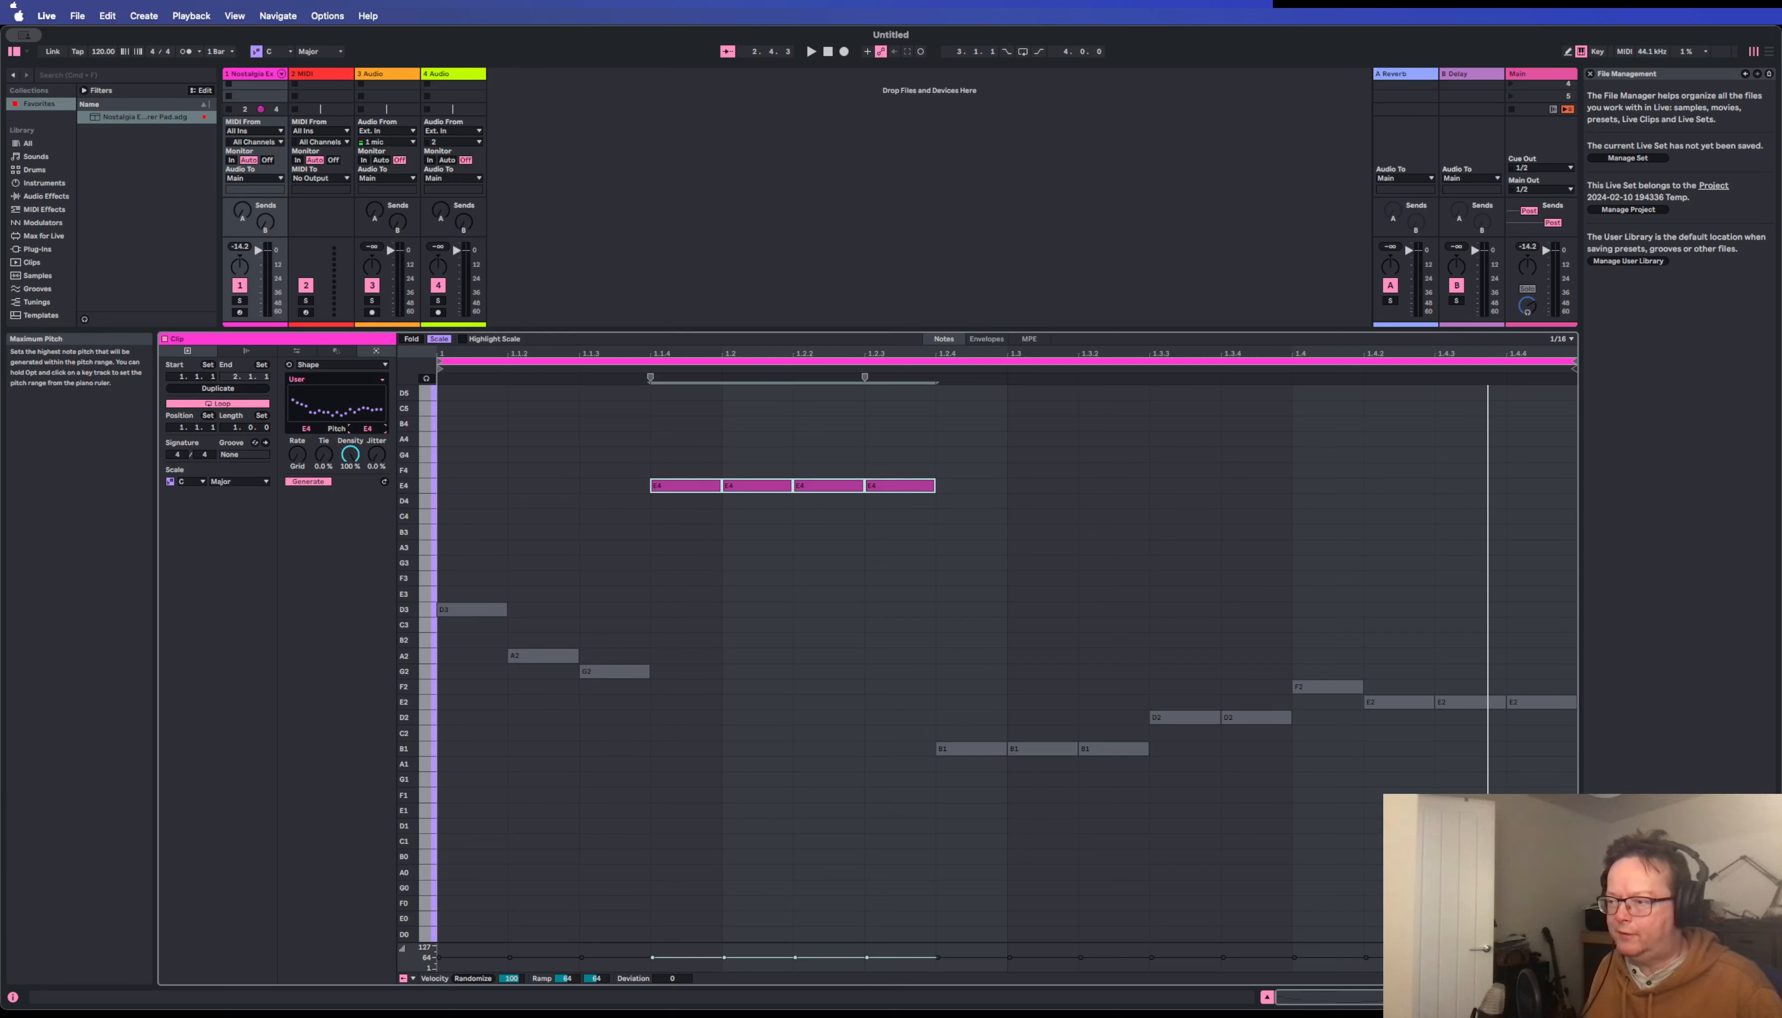
mouse_move(367, 429)
left_mouse_down()
mouse_move(367, 459)
mouse_move(367, 409)
left_mouse_up()
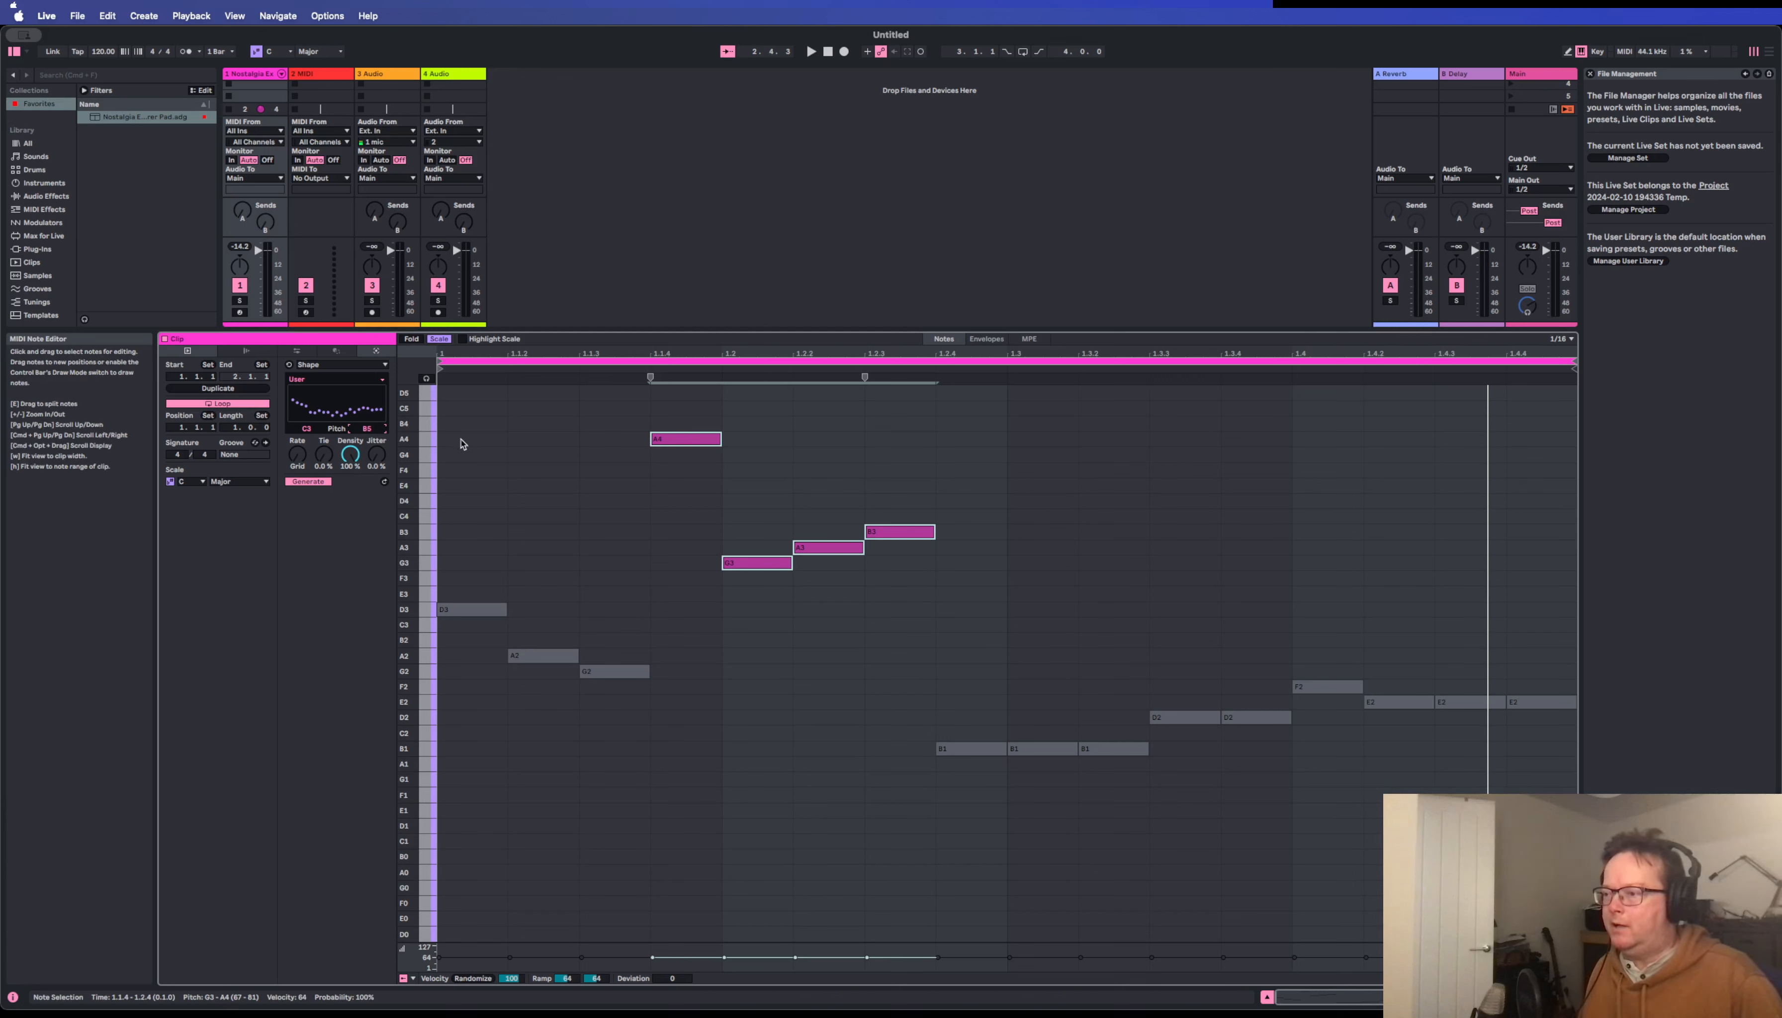
scroll(545, 507, "up", 1)
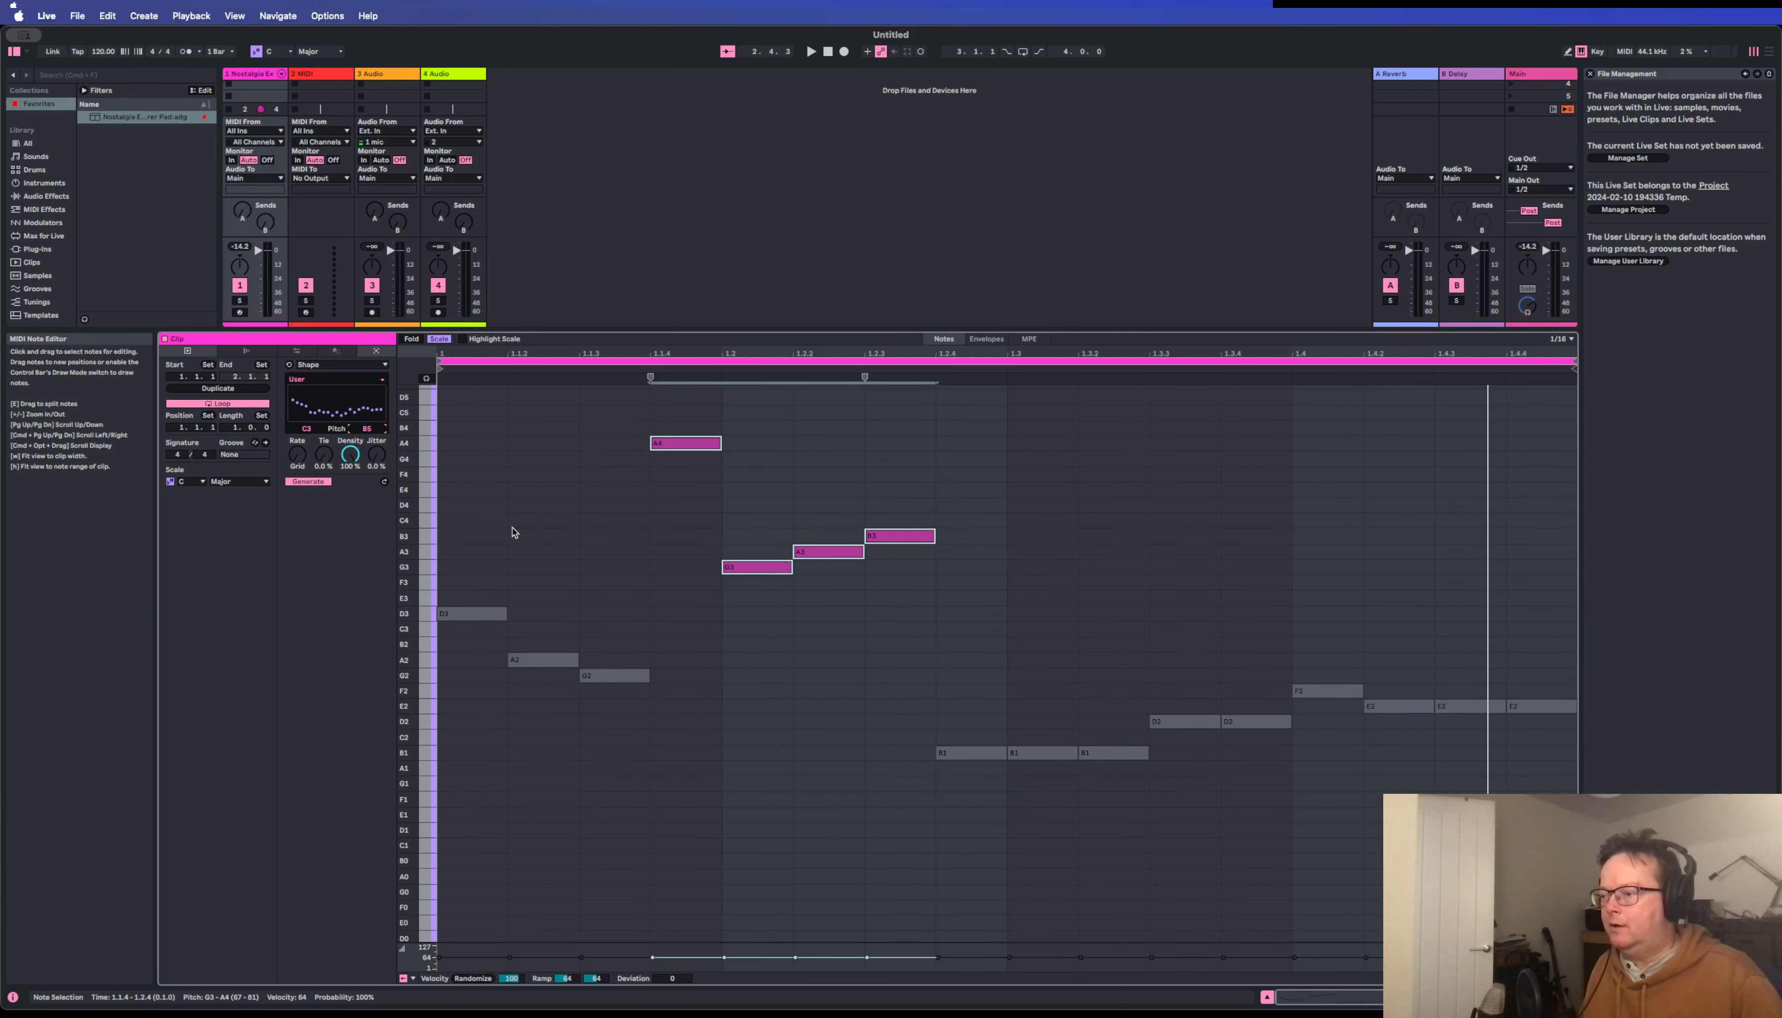
scroll(621, 670, "down", 2)
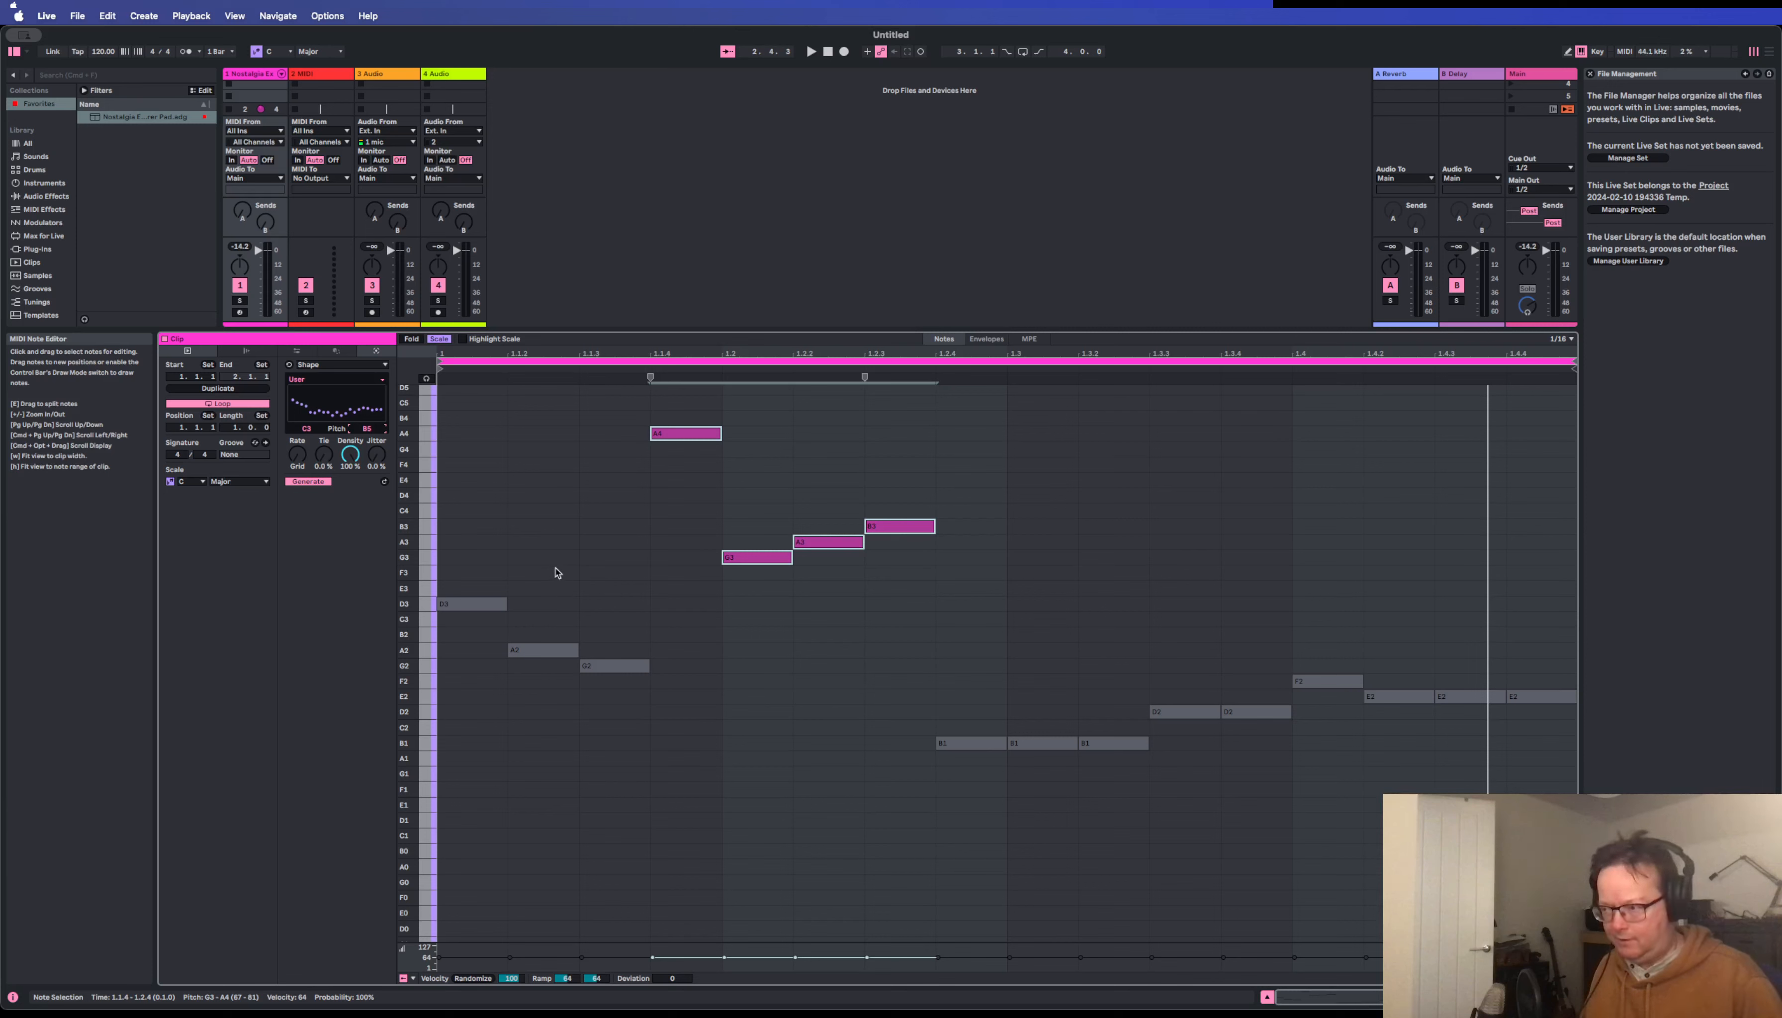
key("space")
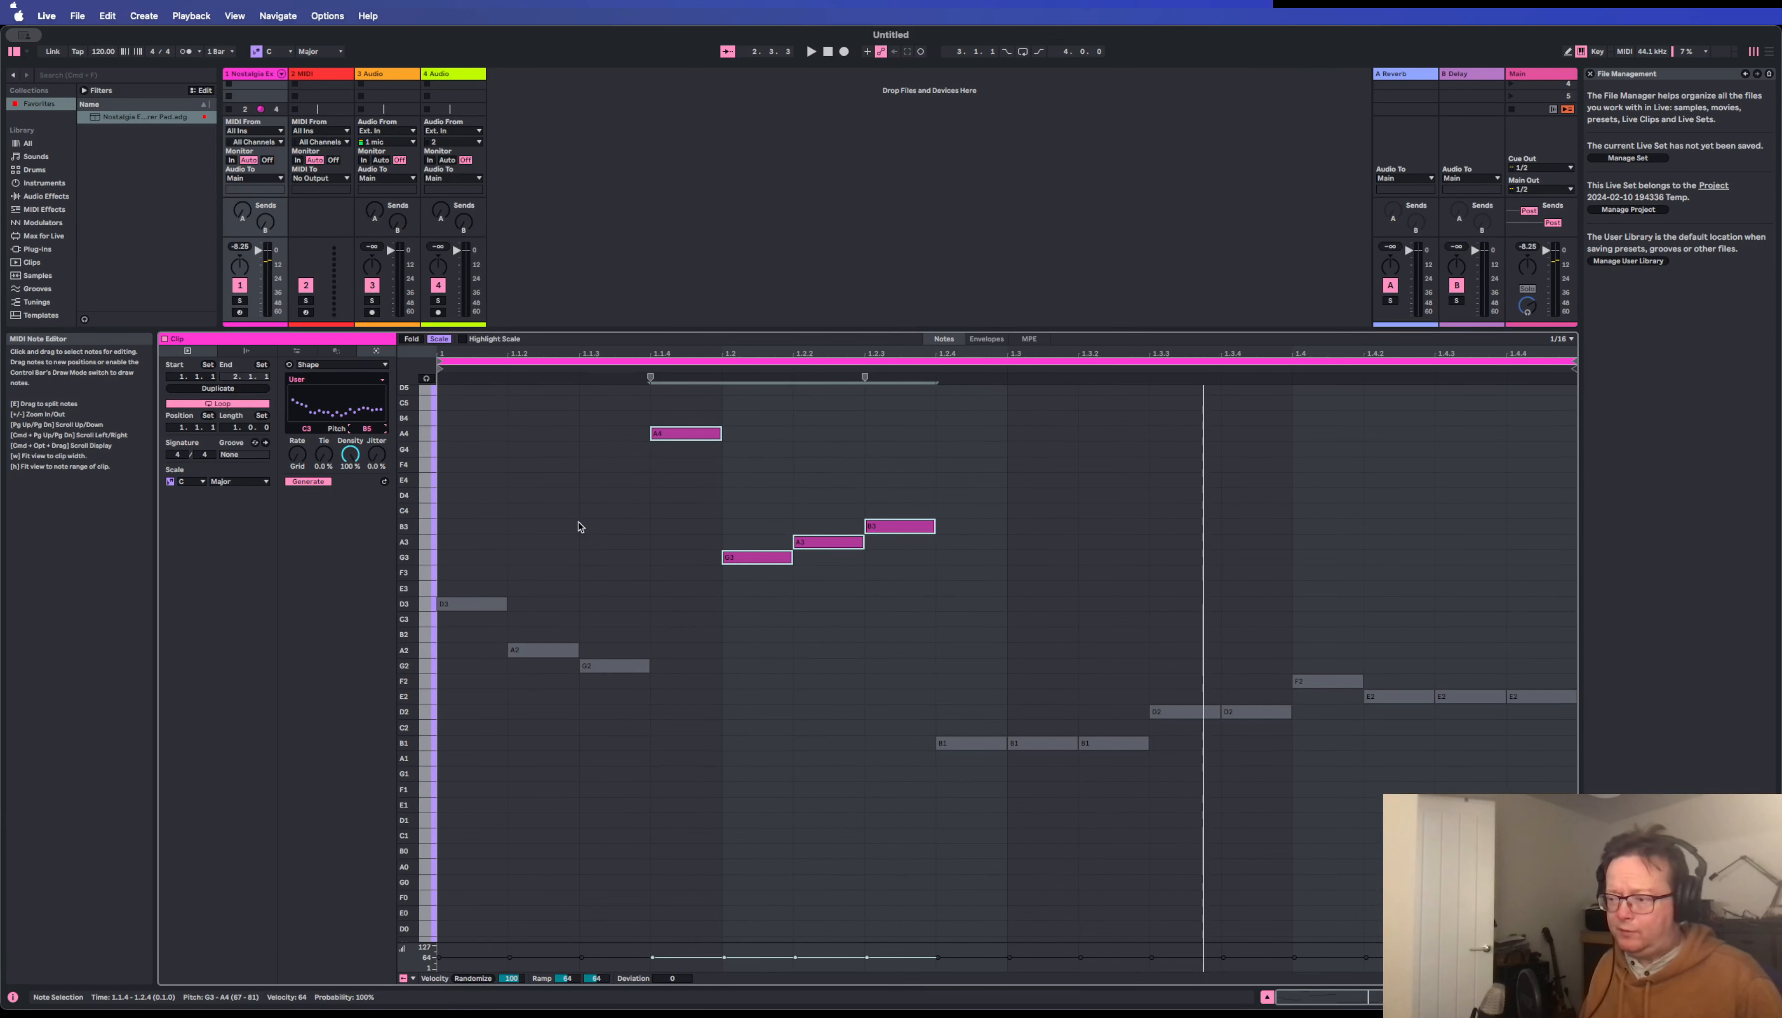
scroll(518, 452, "up", 1)
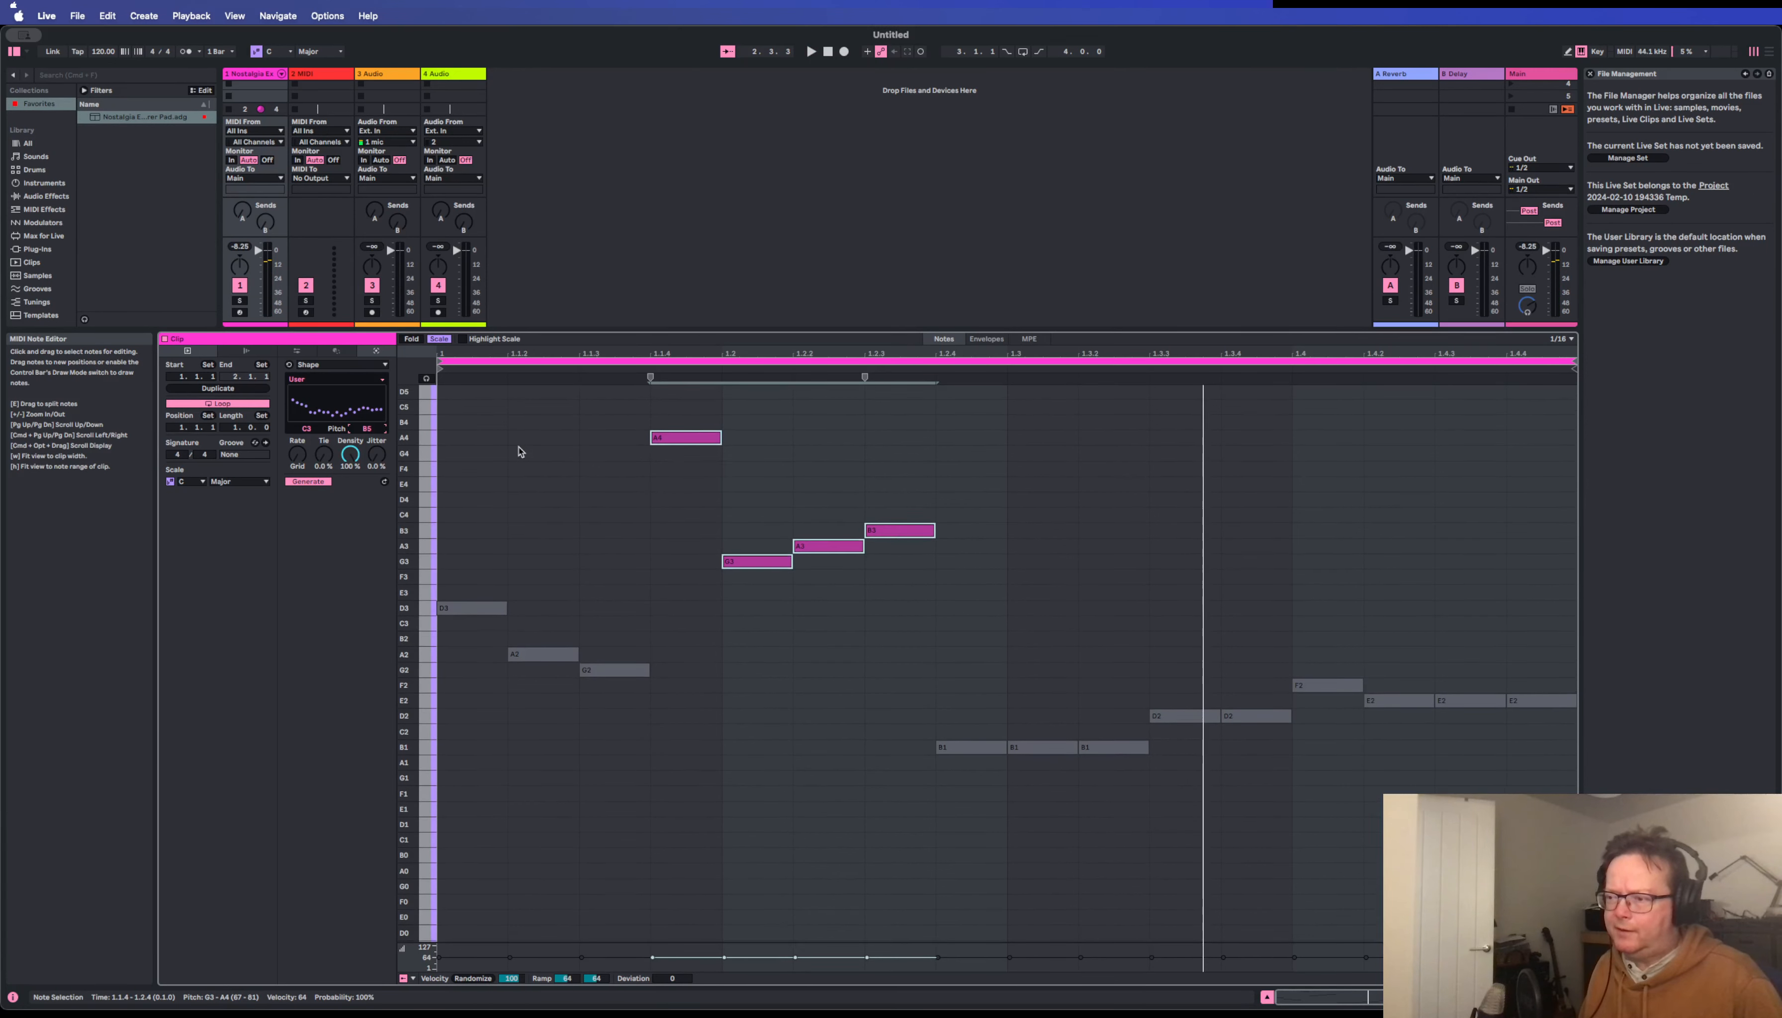
Generate new notes across the whole clip on a fixed 1/4 grid, and play the result.
left_click(523, 489)
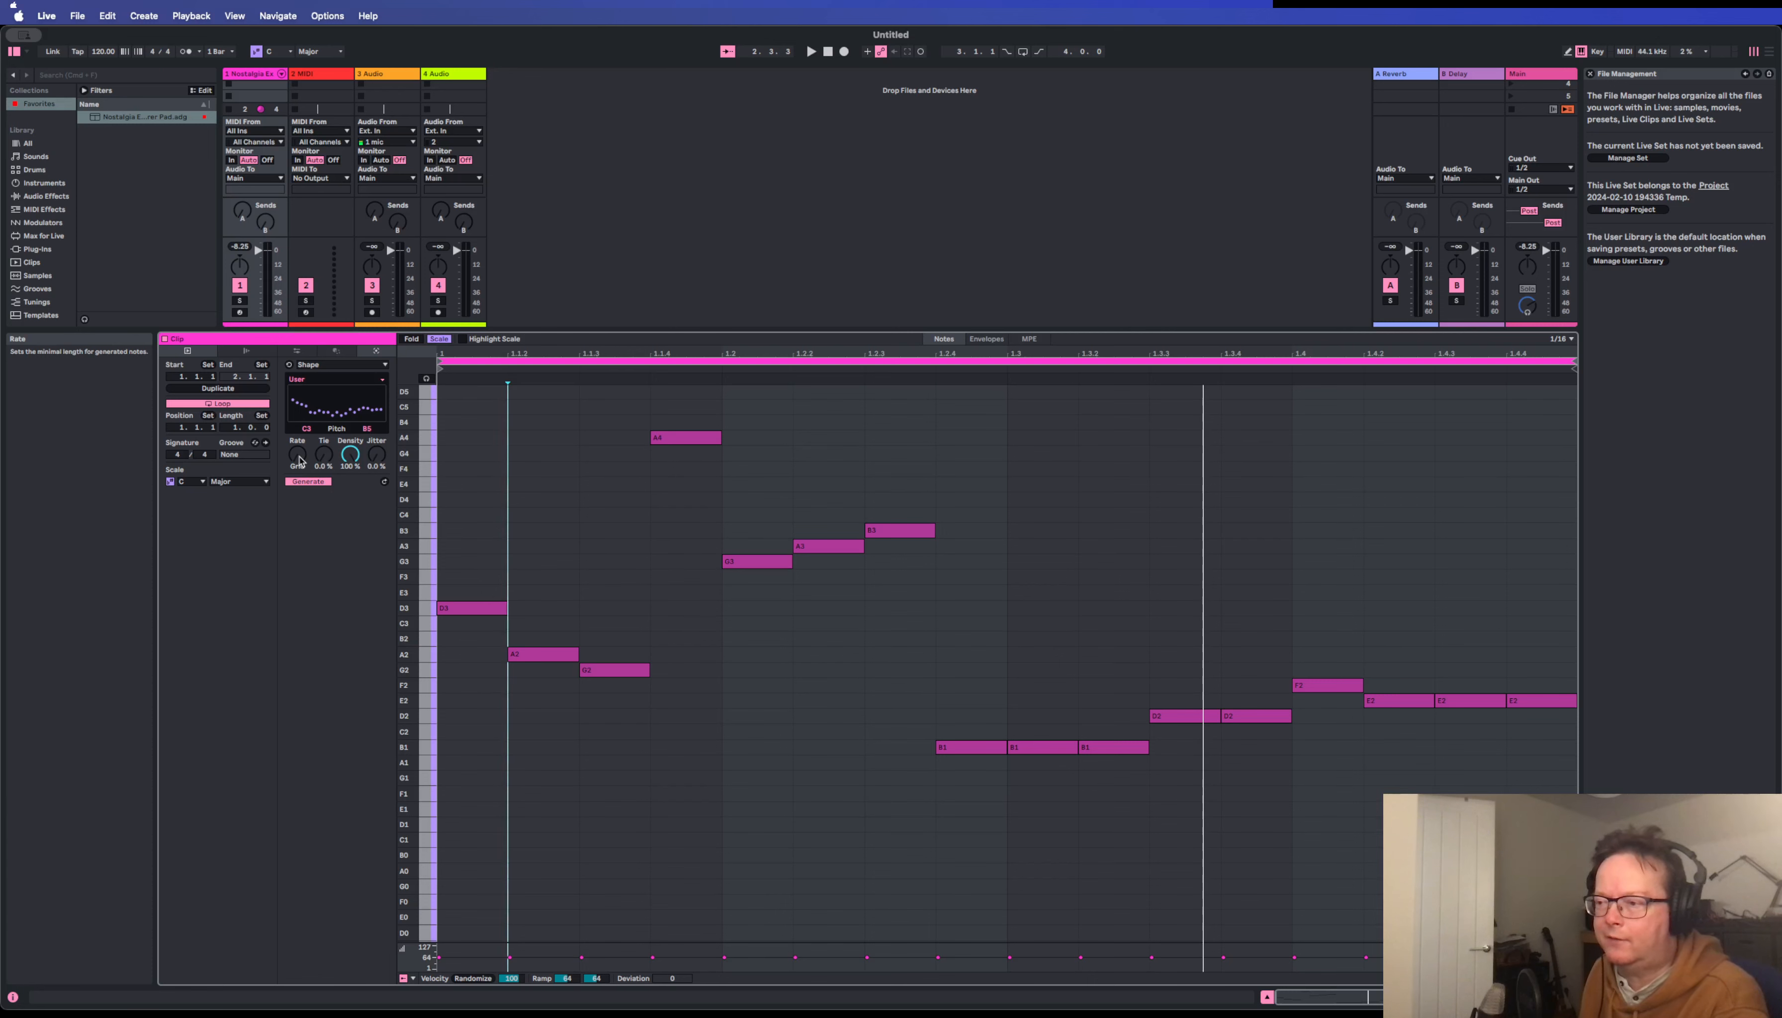
mouse_move(298, 461)
left_mouse_down()
mouse_move(298, 417)
mouse_move(298, 459)
left_mouse_up()
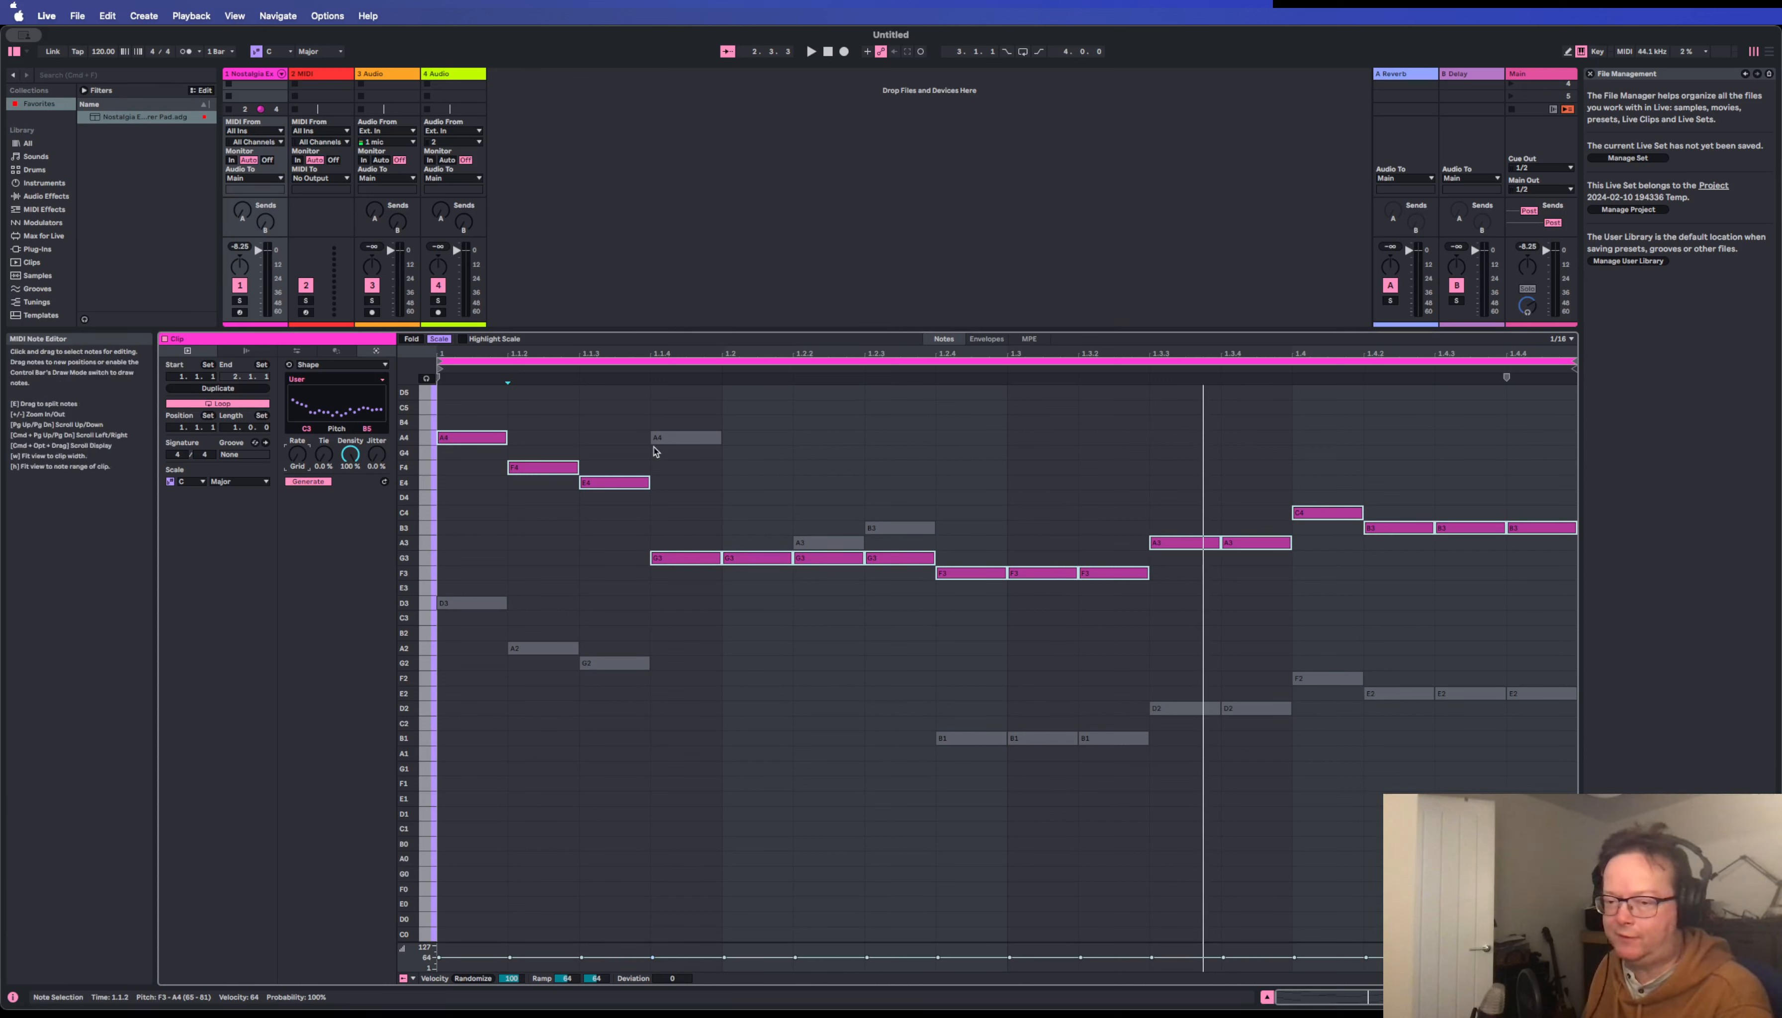
right_click(833, 463)
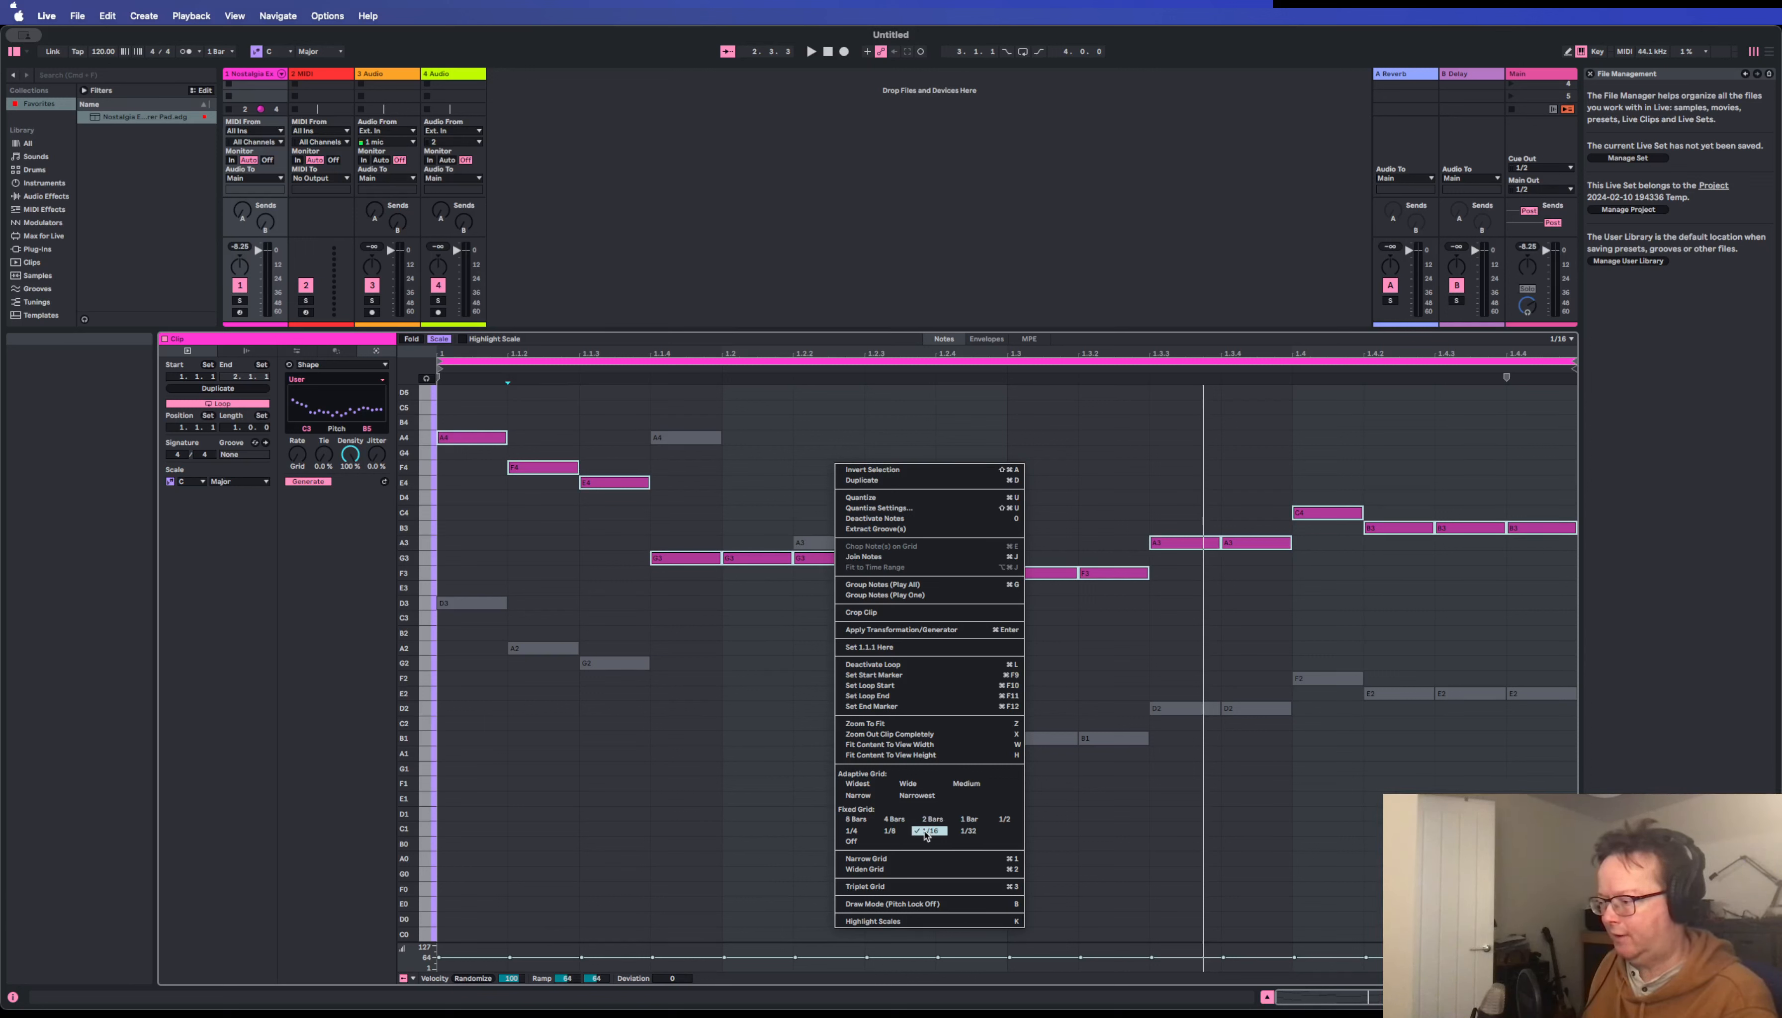
left_click(853, 832)
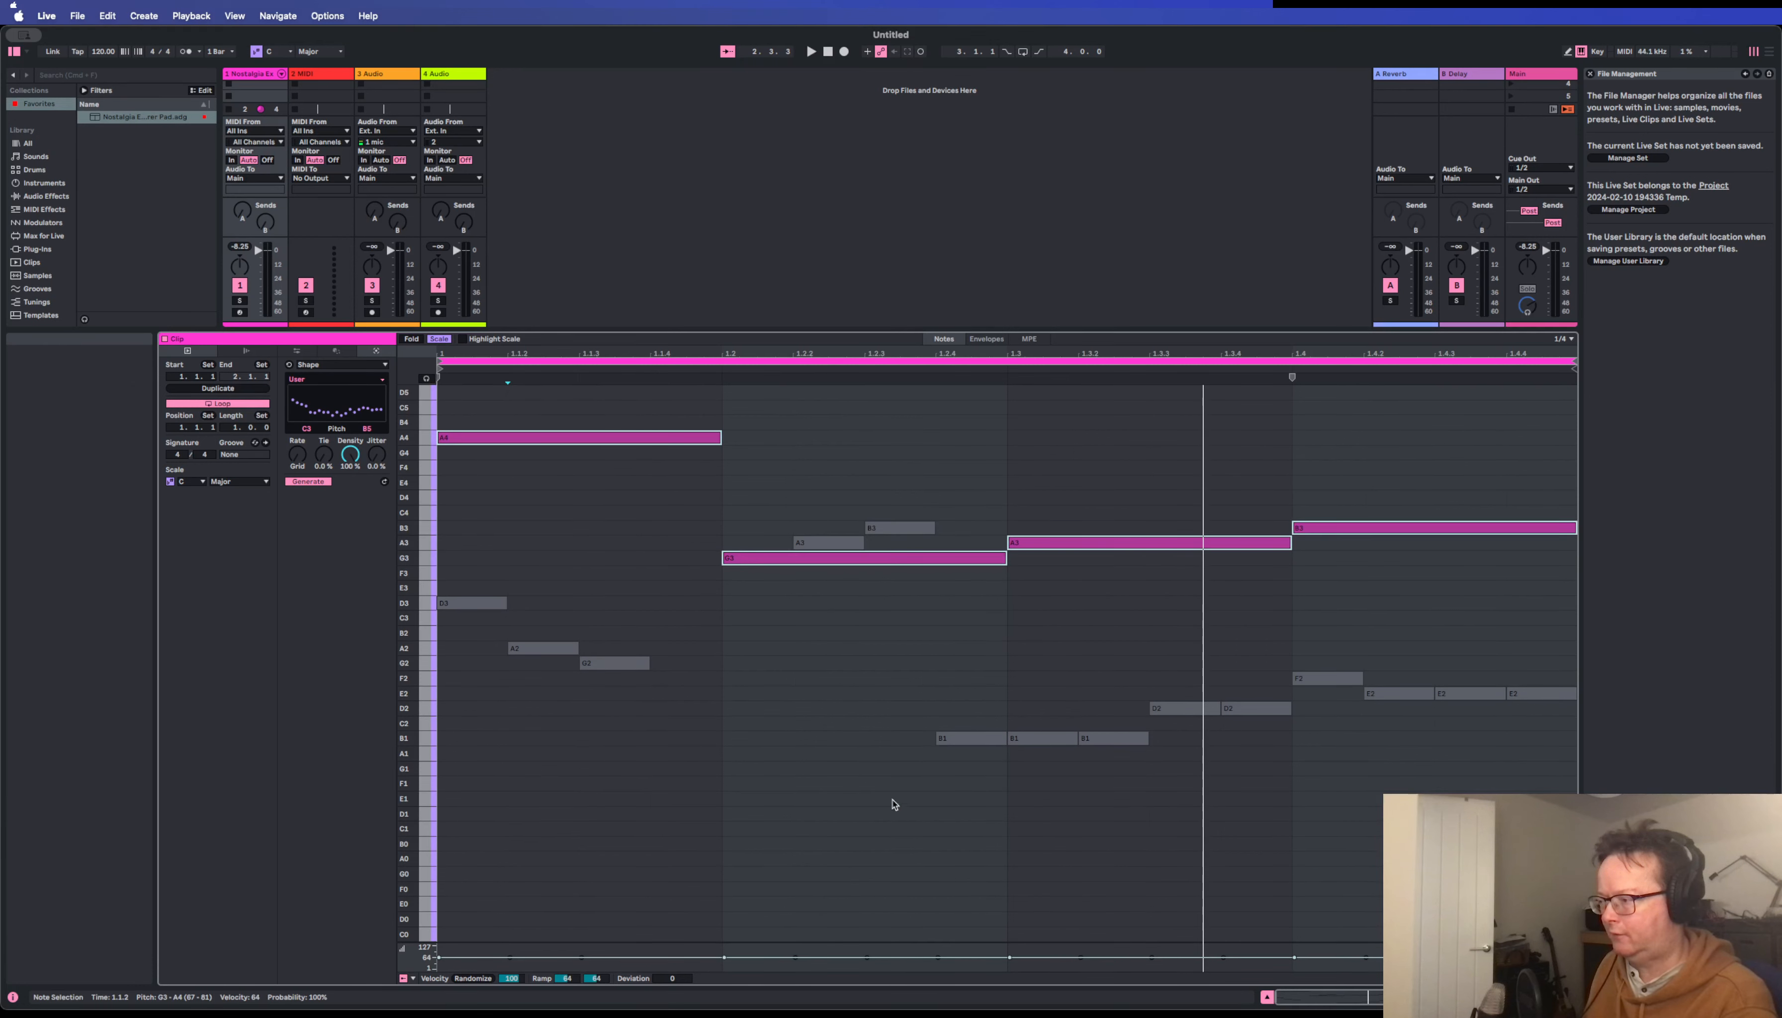
scroll(776, 676, "up", 3)
scroll(708, 621, "down", 1)
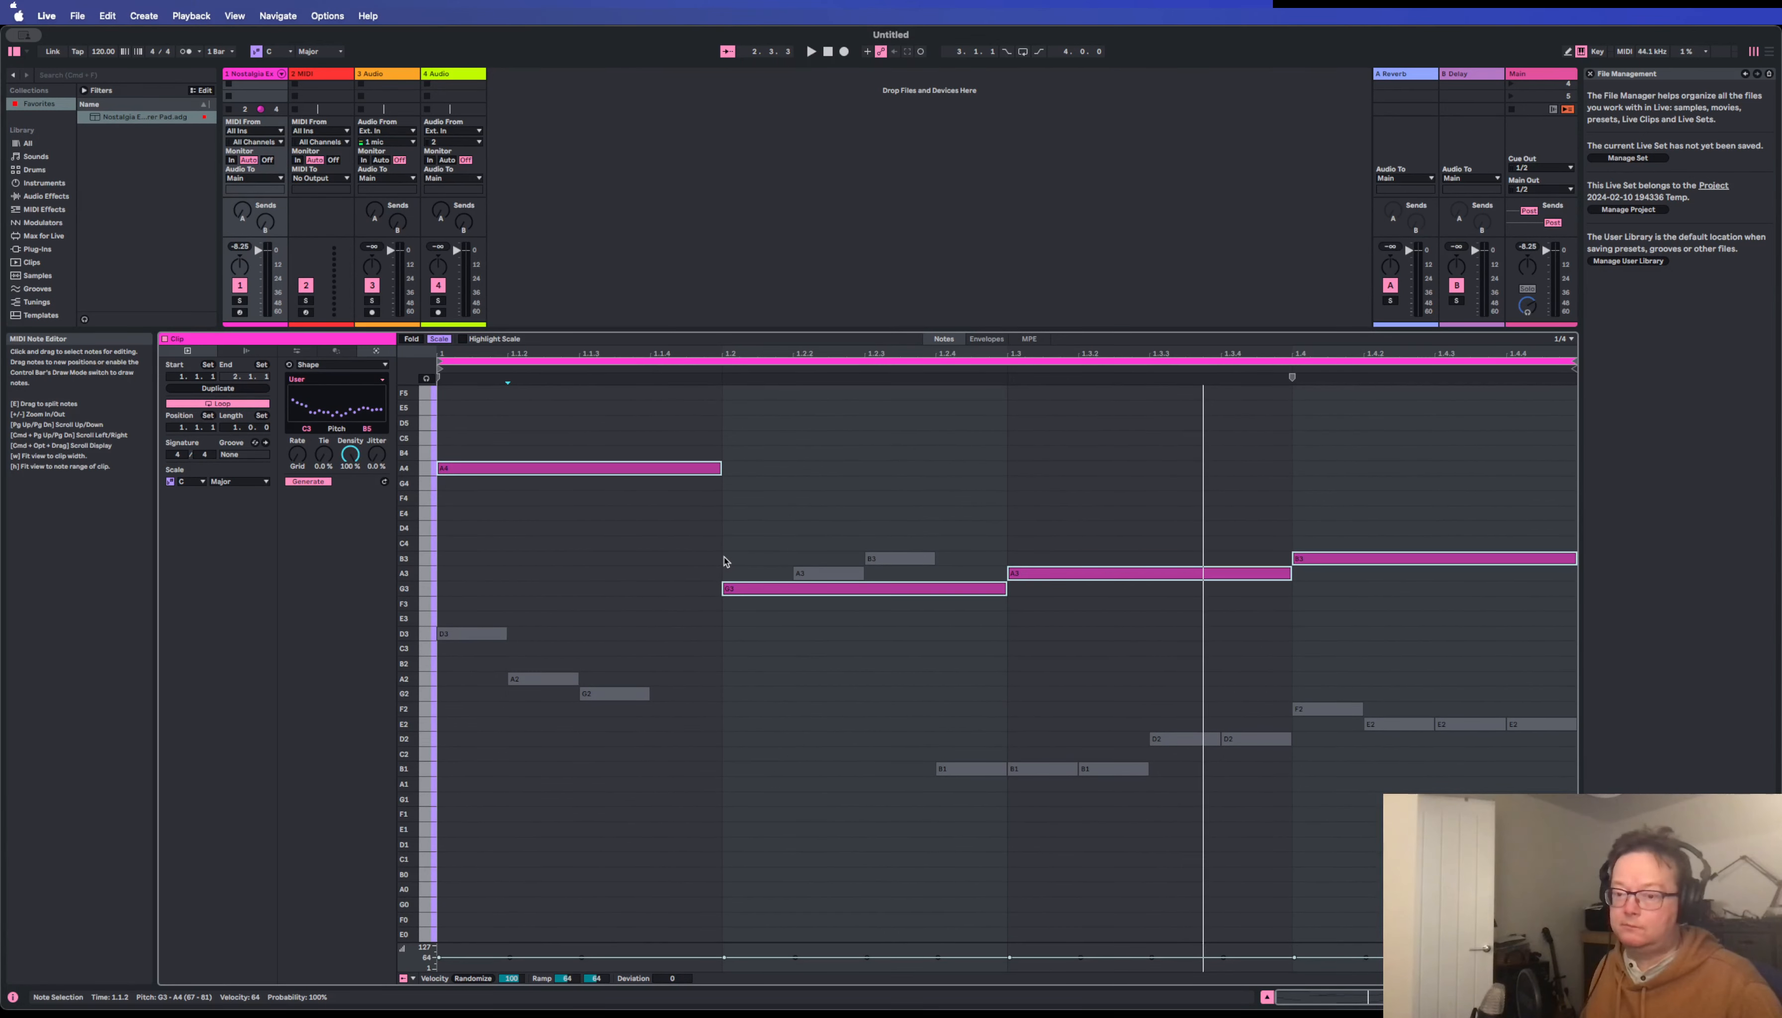
key("space")
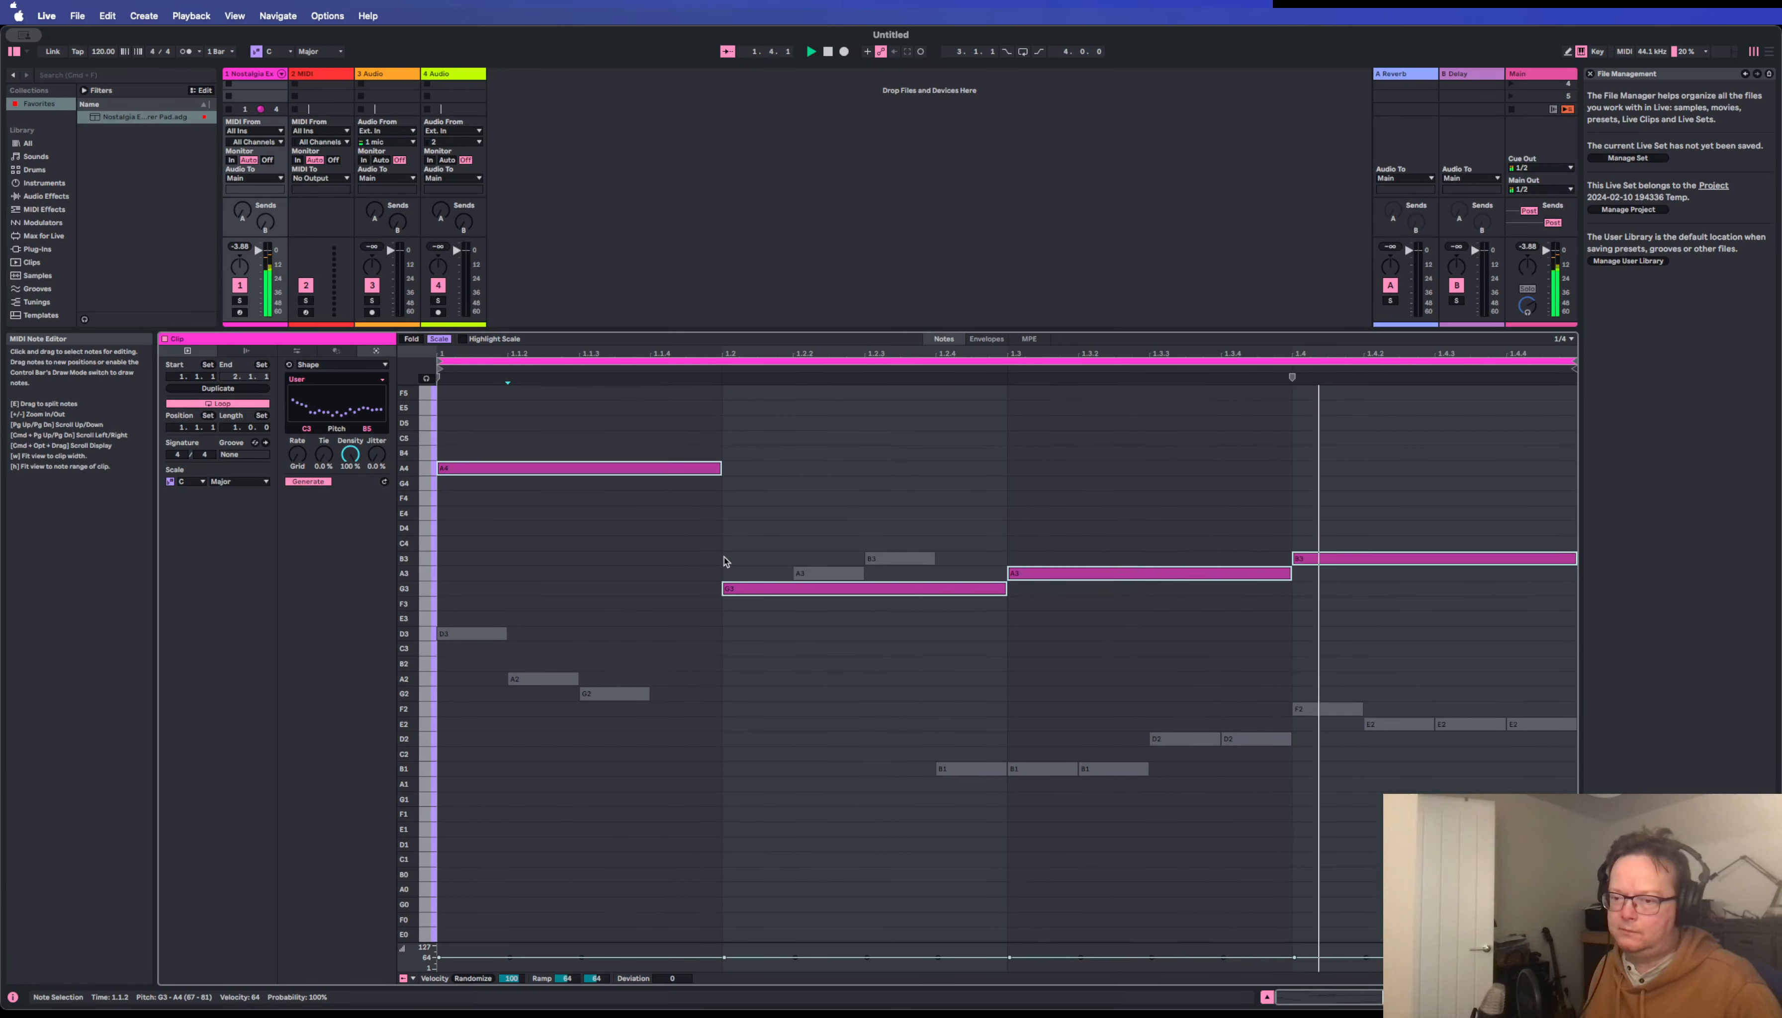
Change the generator's Rate from the grid setting to a much shorter note length and play the clip.
scroll(499, 514, "up", 2)
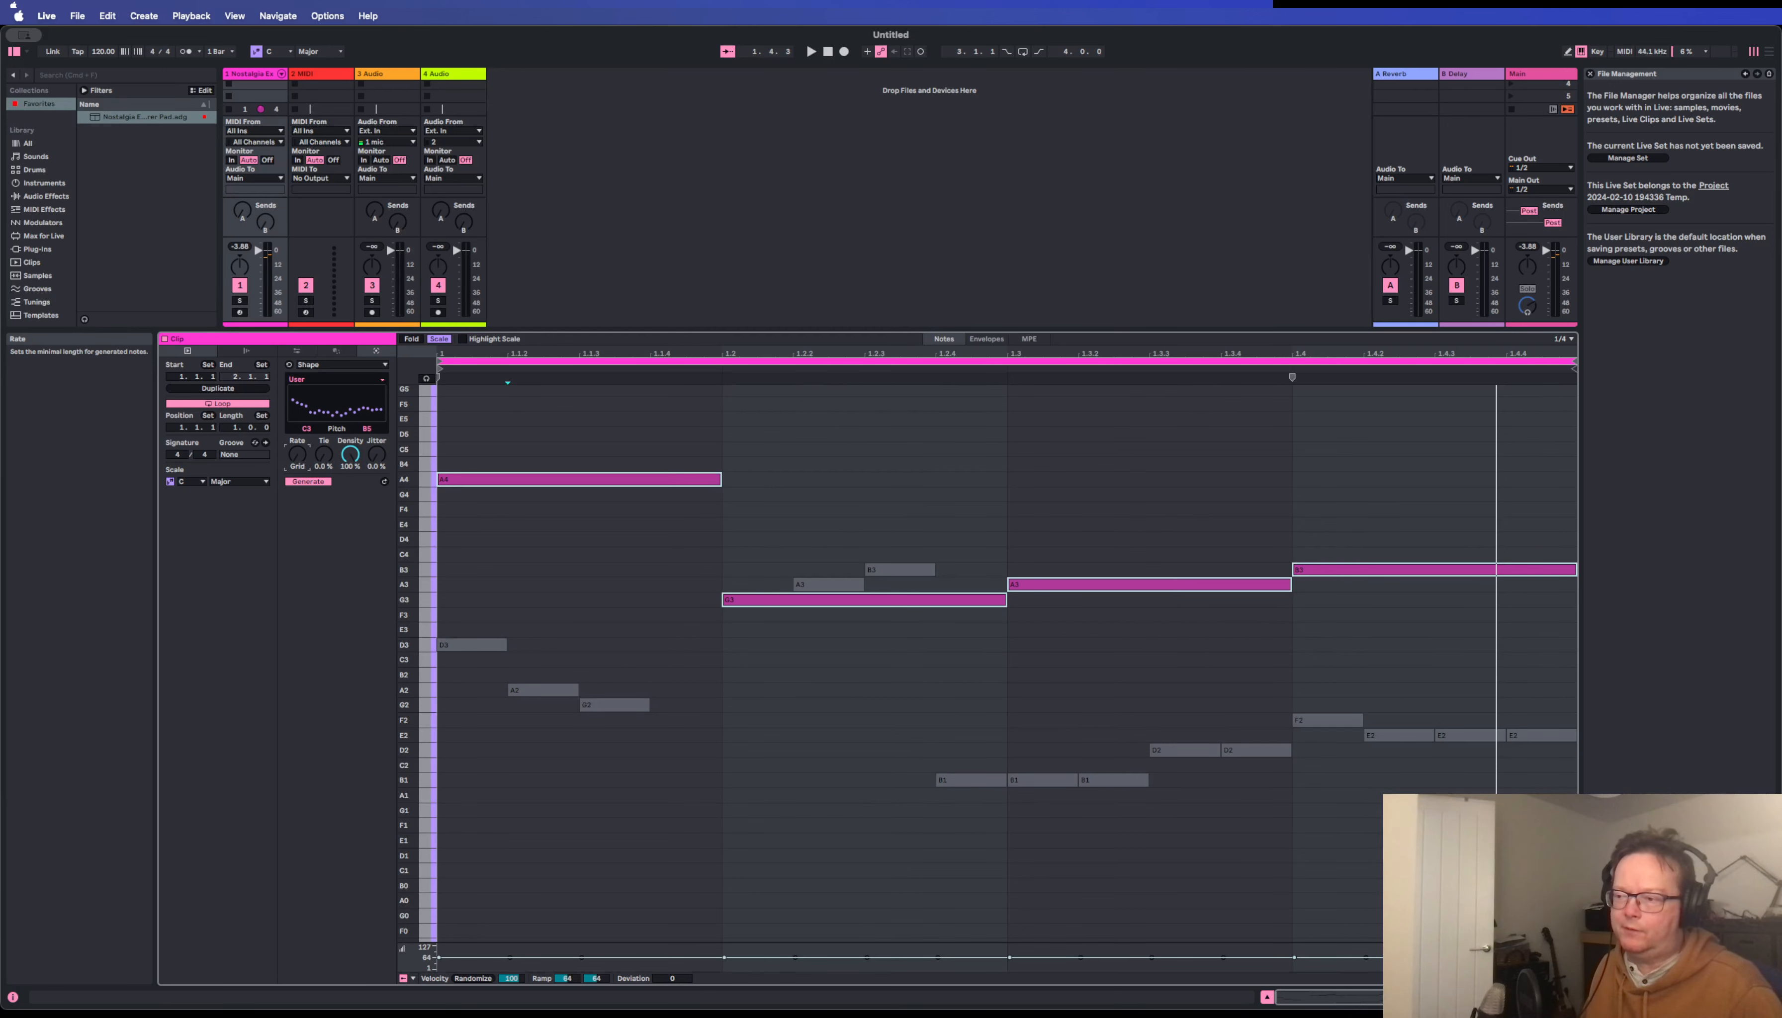
mouse_move(297, 454)
left_mouse_down()
mouse_move(296, 423)
mouse_move(297, 445)
left_mouse_up()
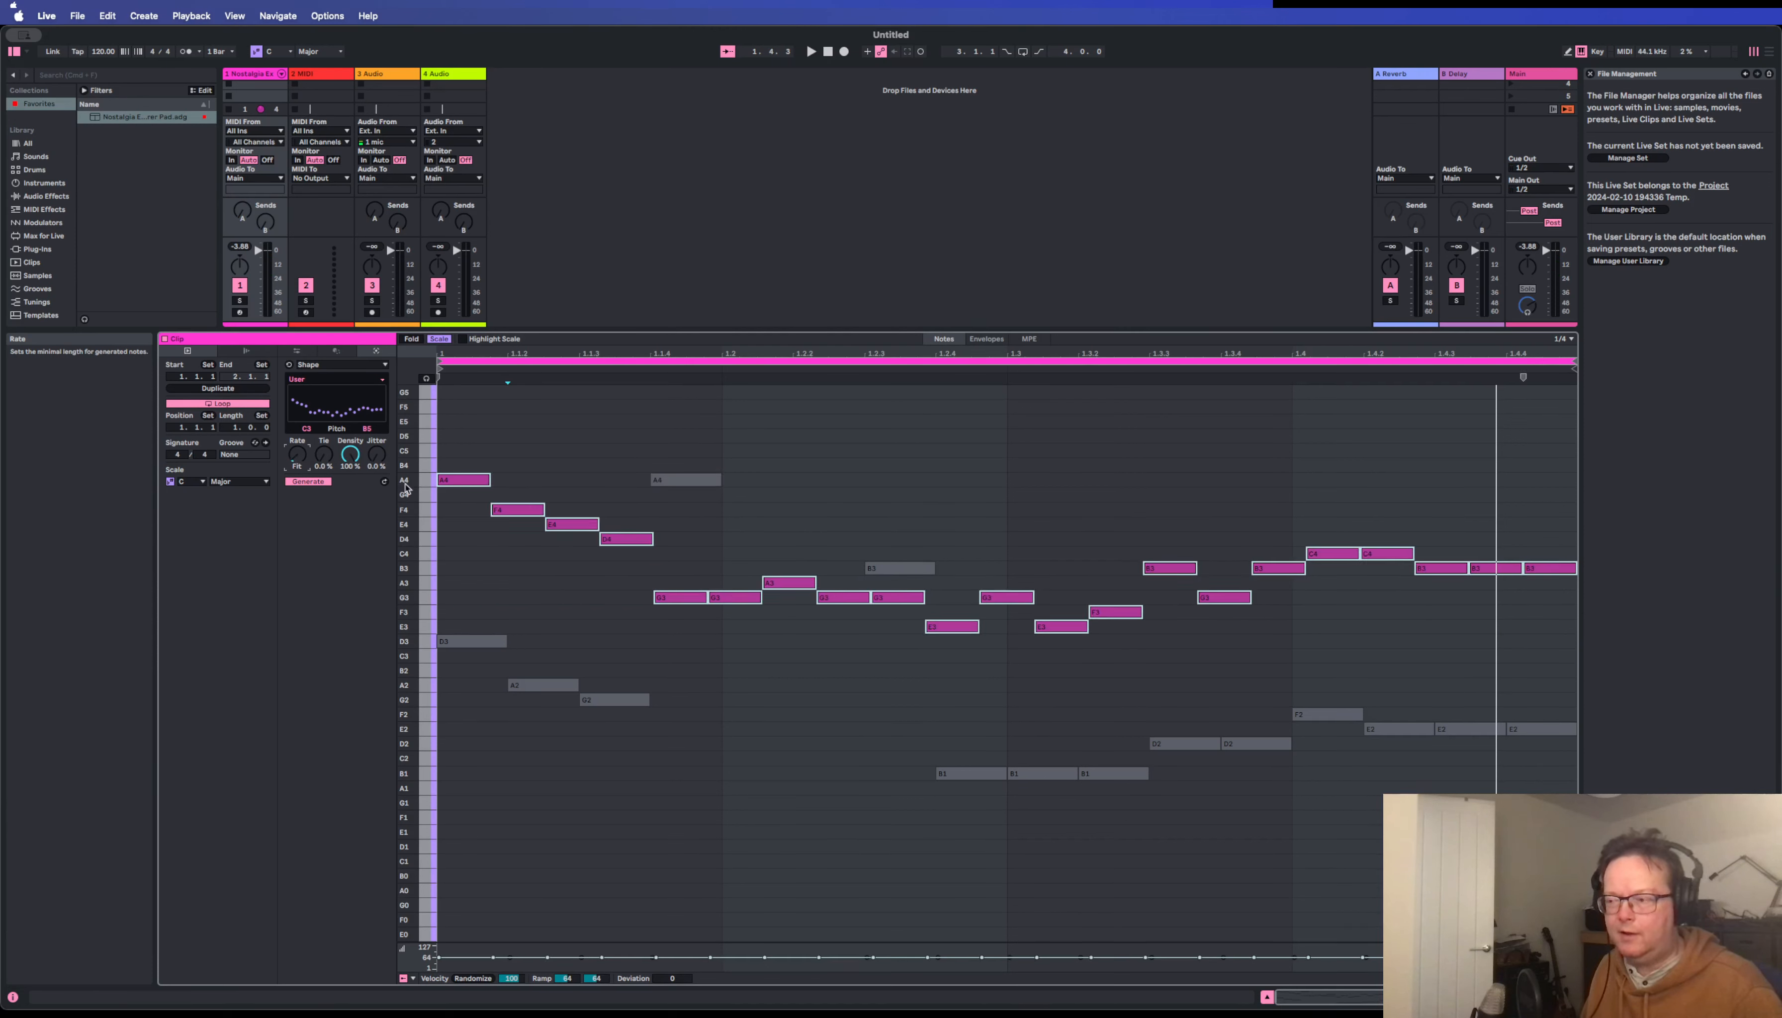
key("space")
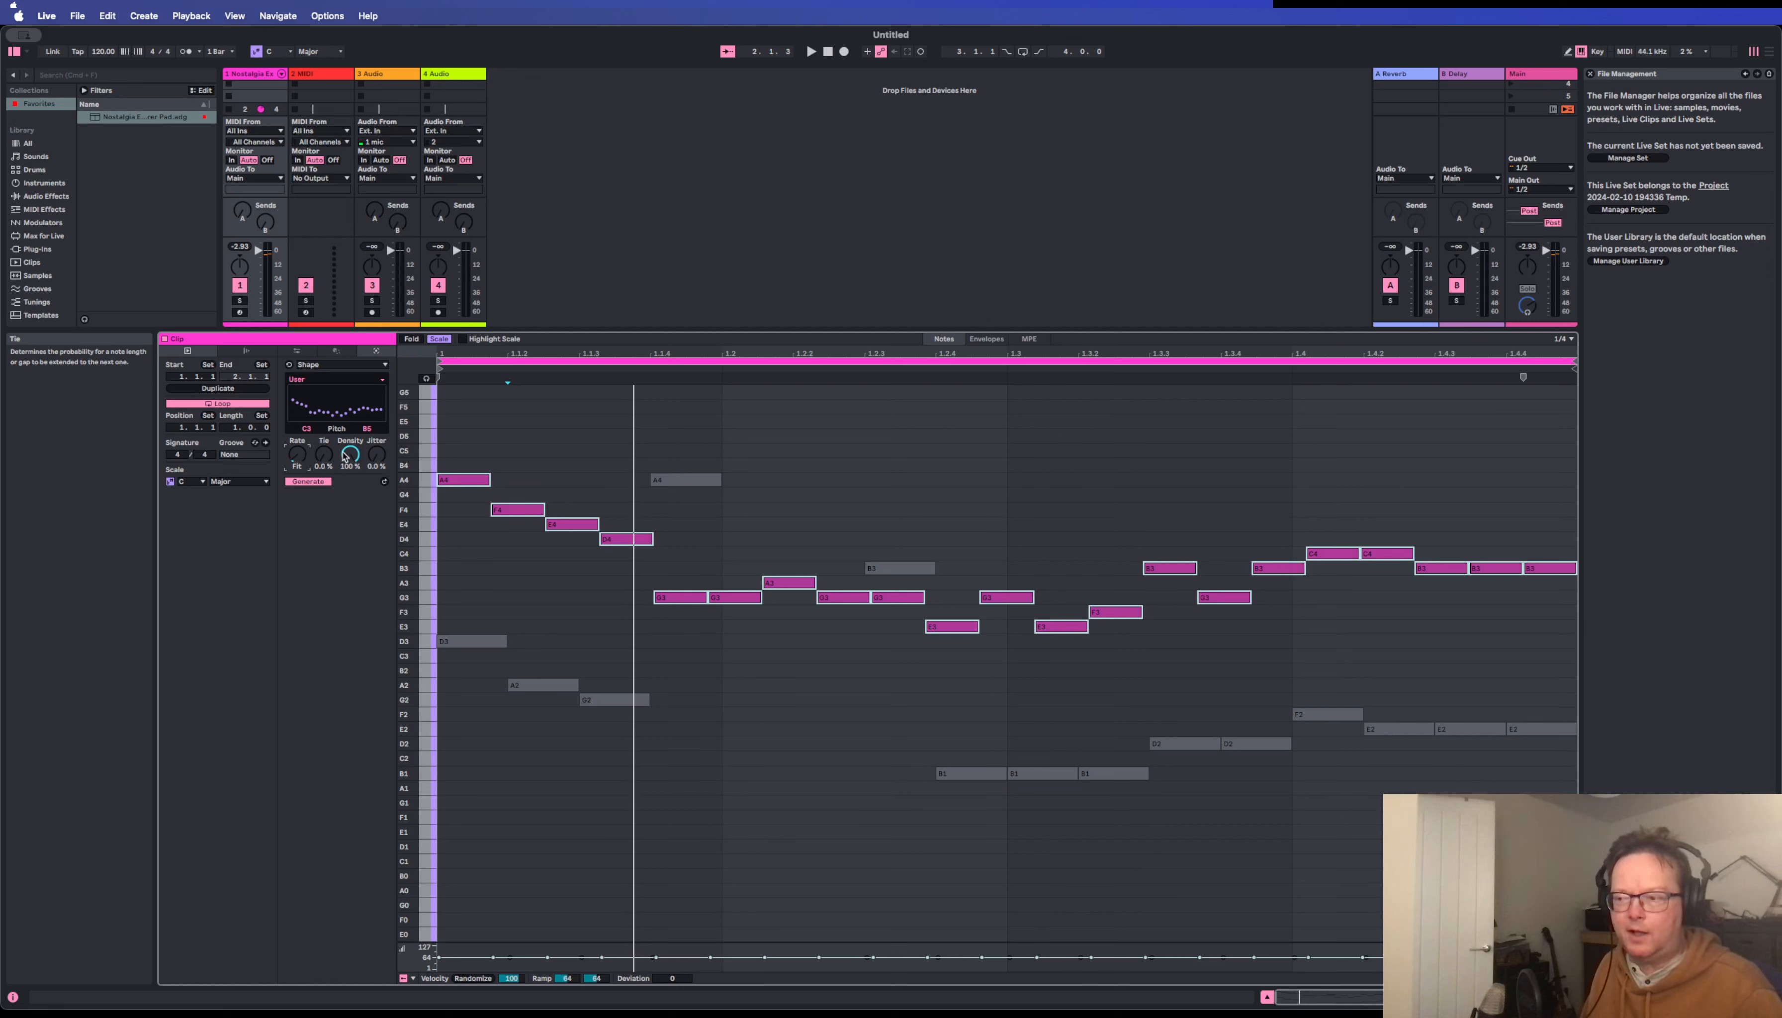
Lower the generator's Density to thin the melody to a few sparse notes, and play the clip.
left_click_drag(346, 456, 347, 456)
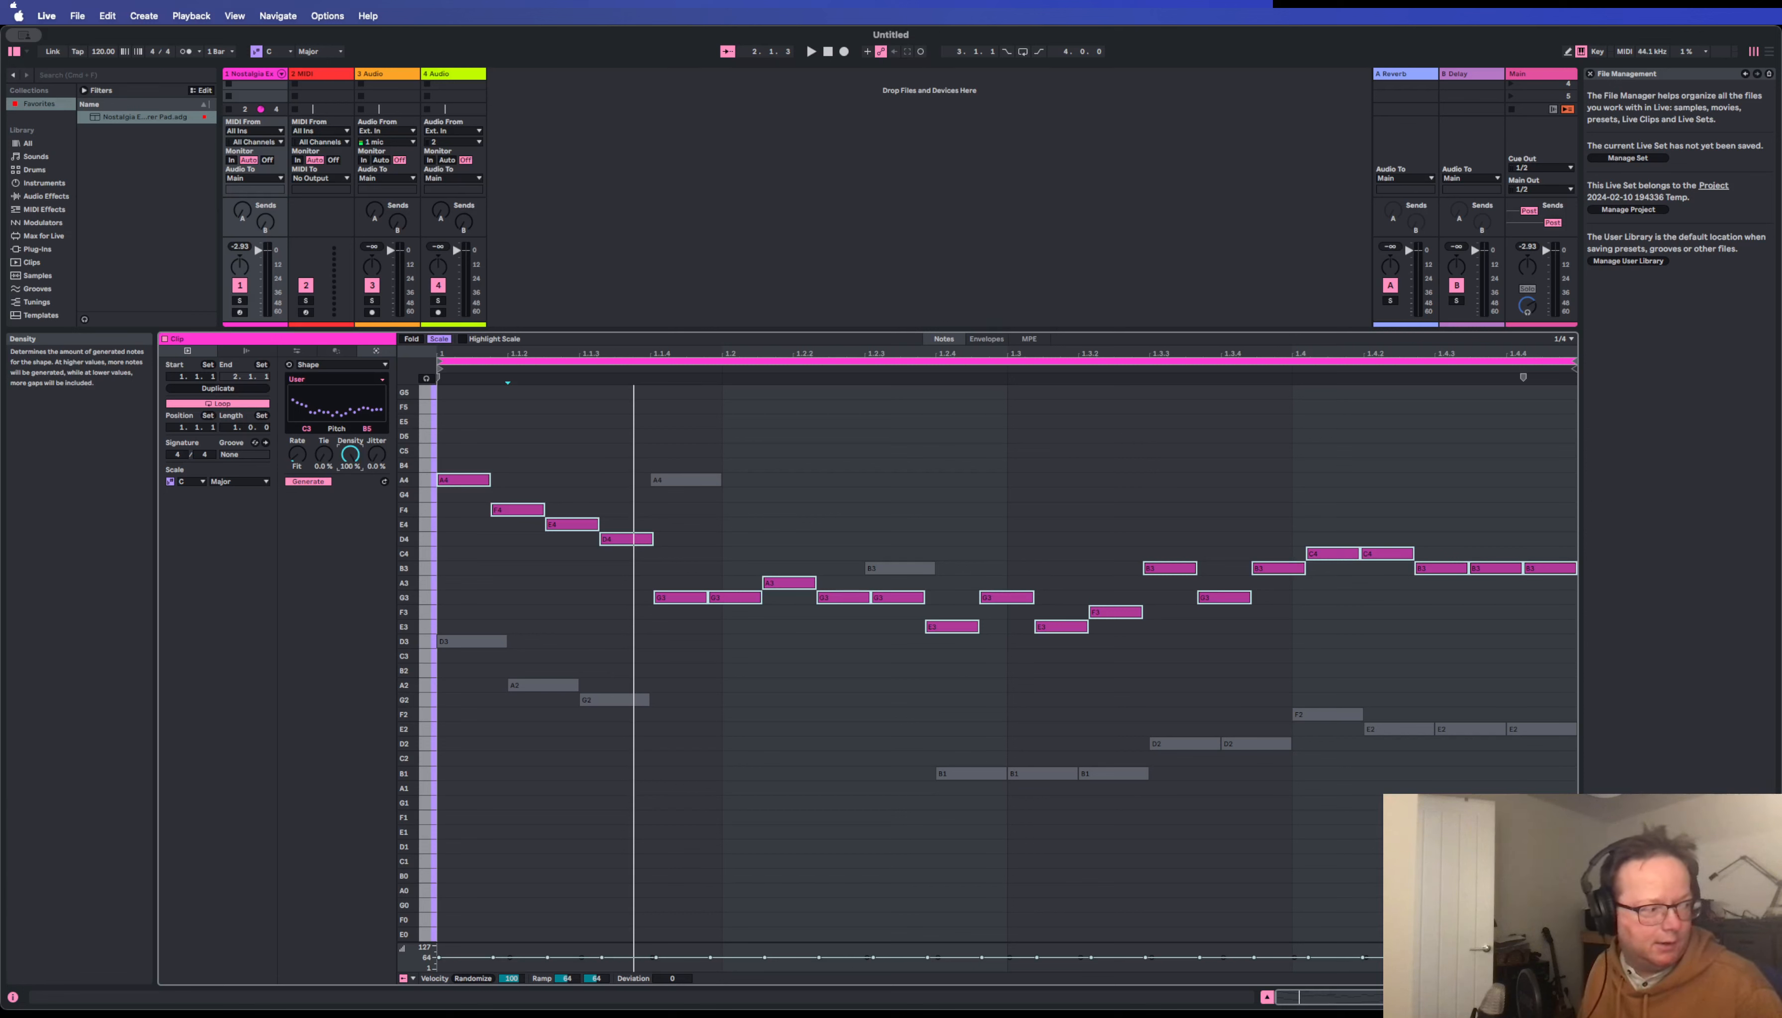
left_click_drag(350, 455, 350, 515)
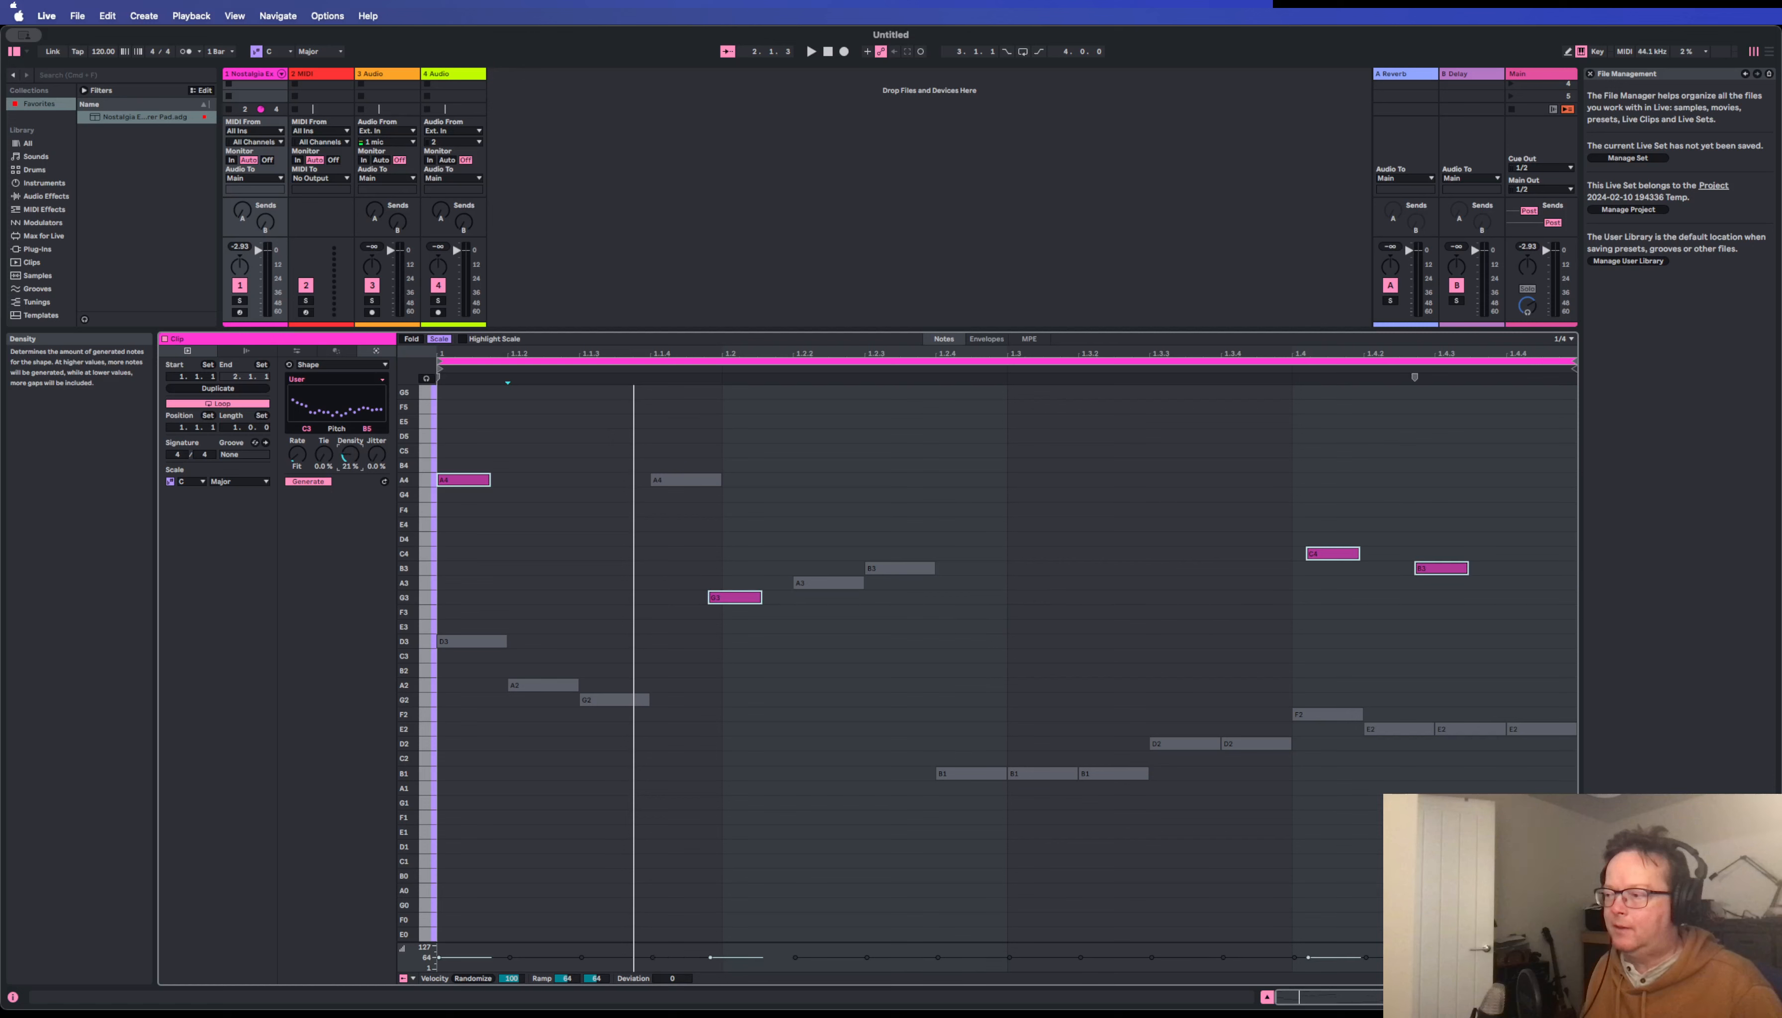
key("space")
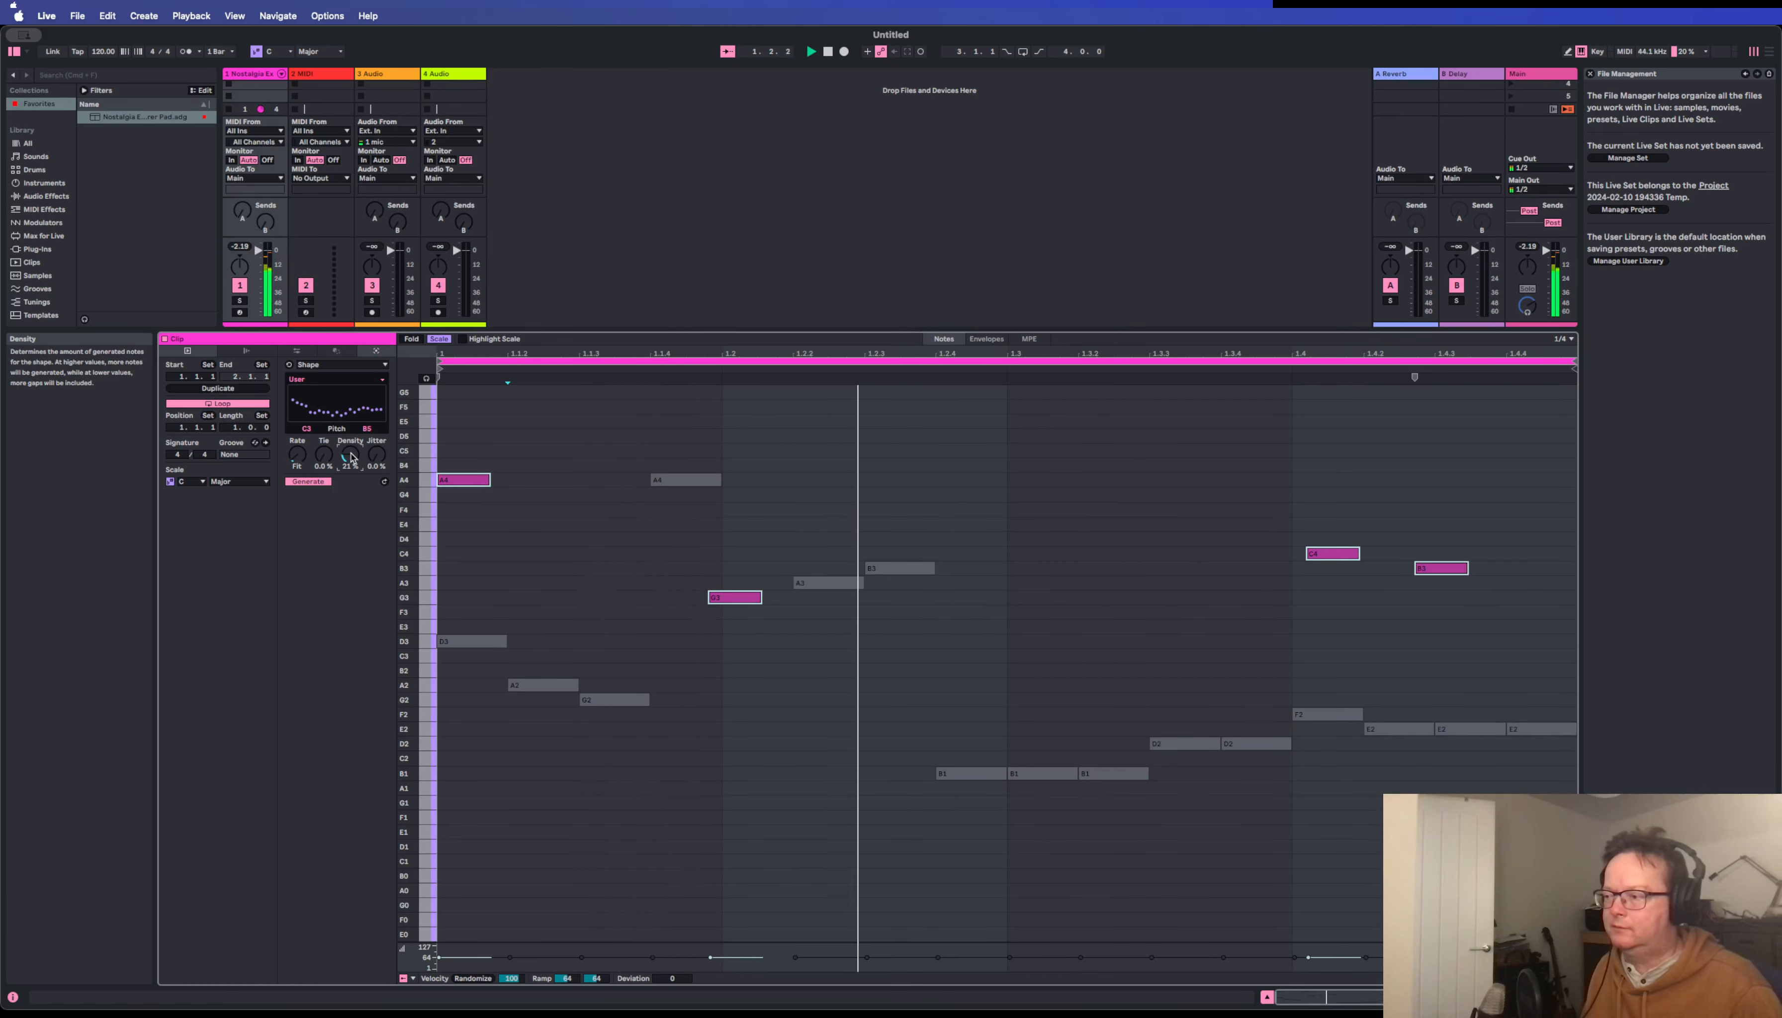
key("space")
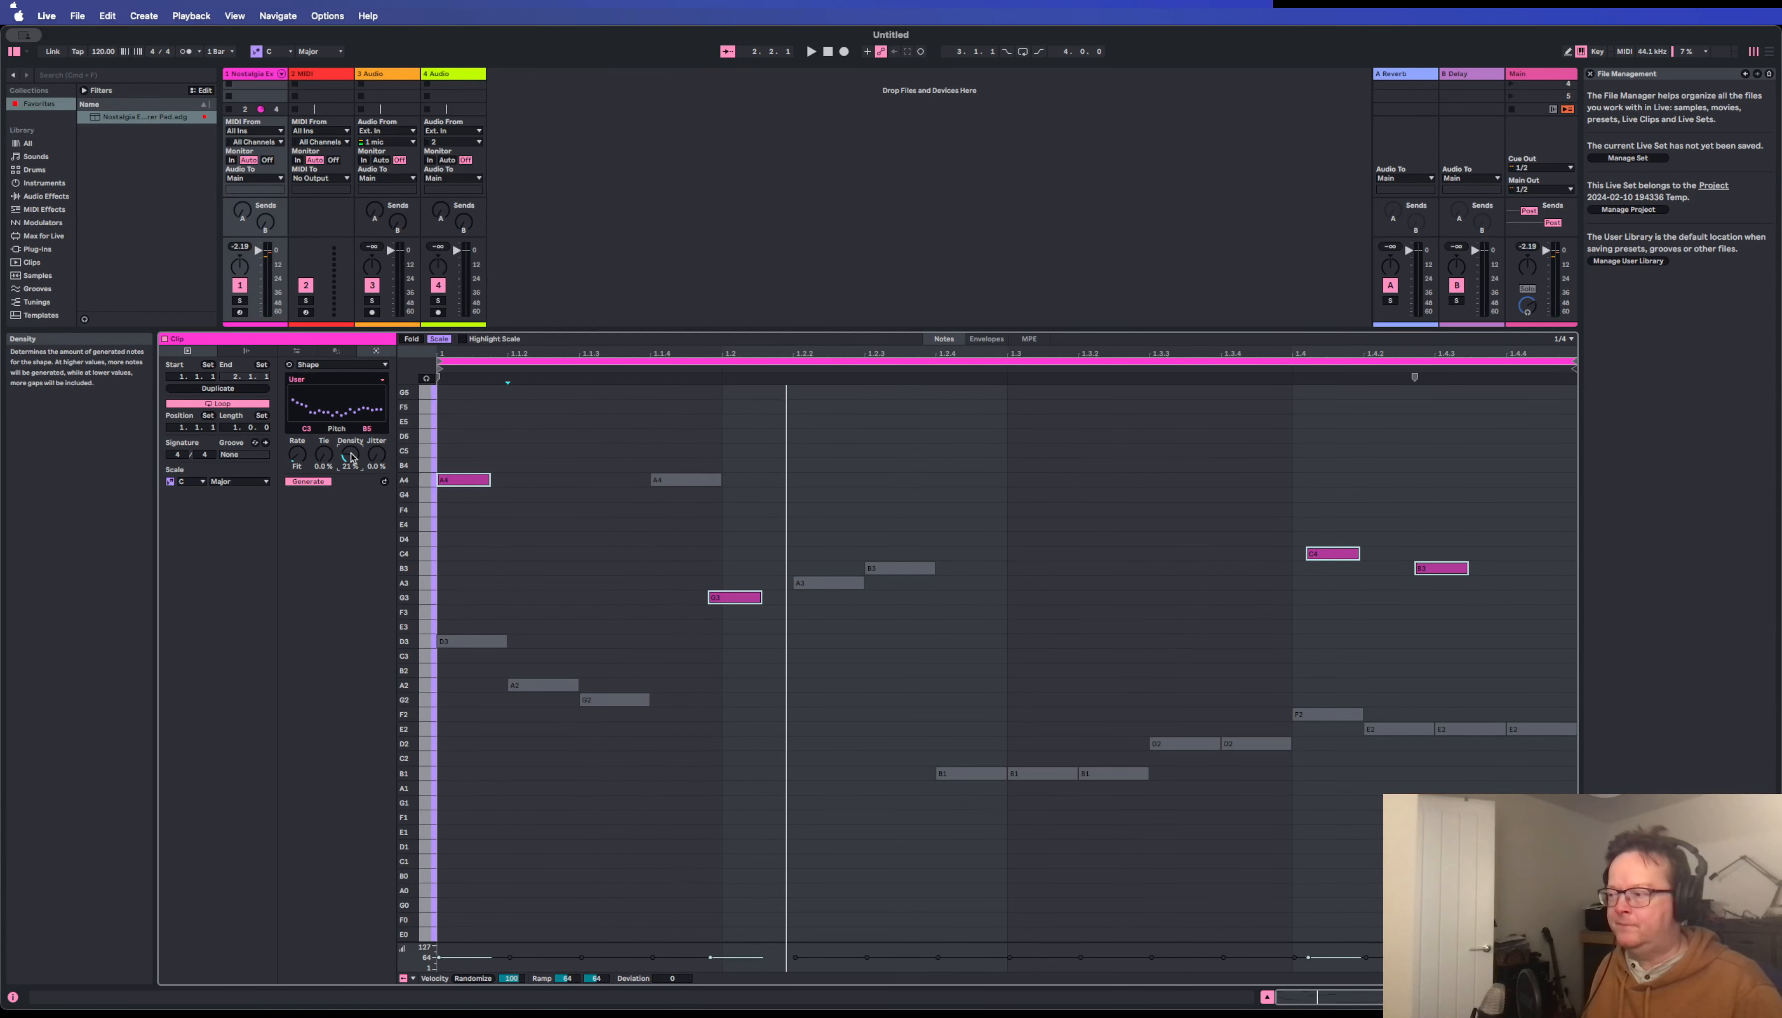
scroll(495, 537, "down", 3)
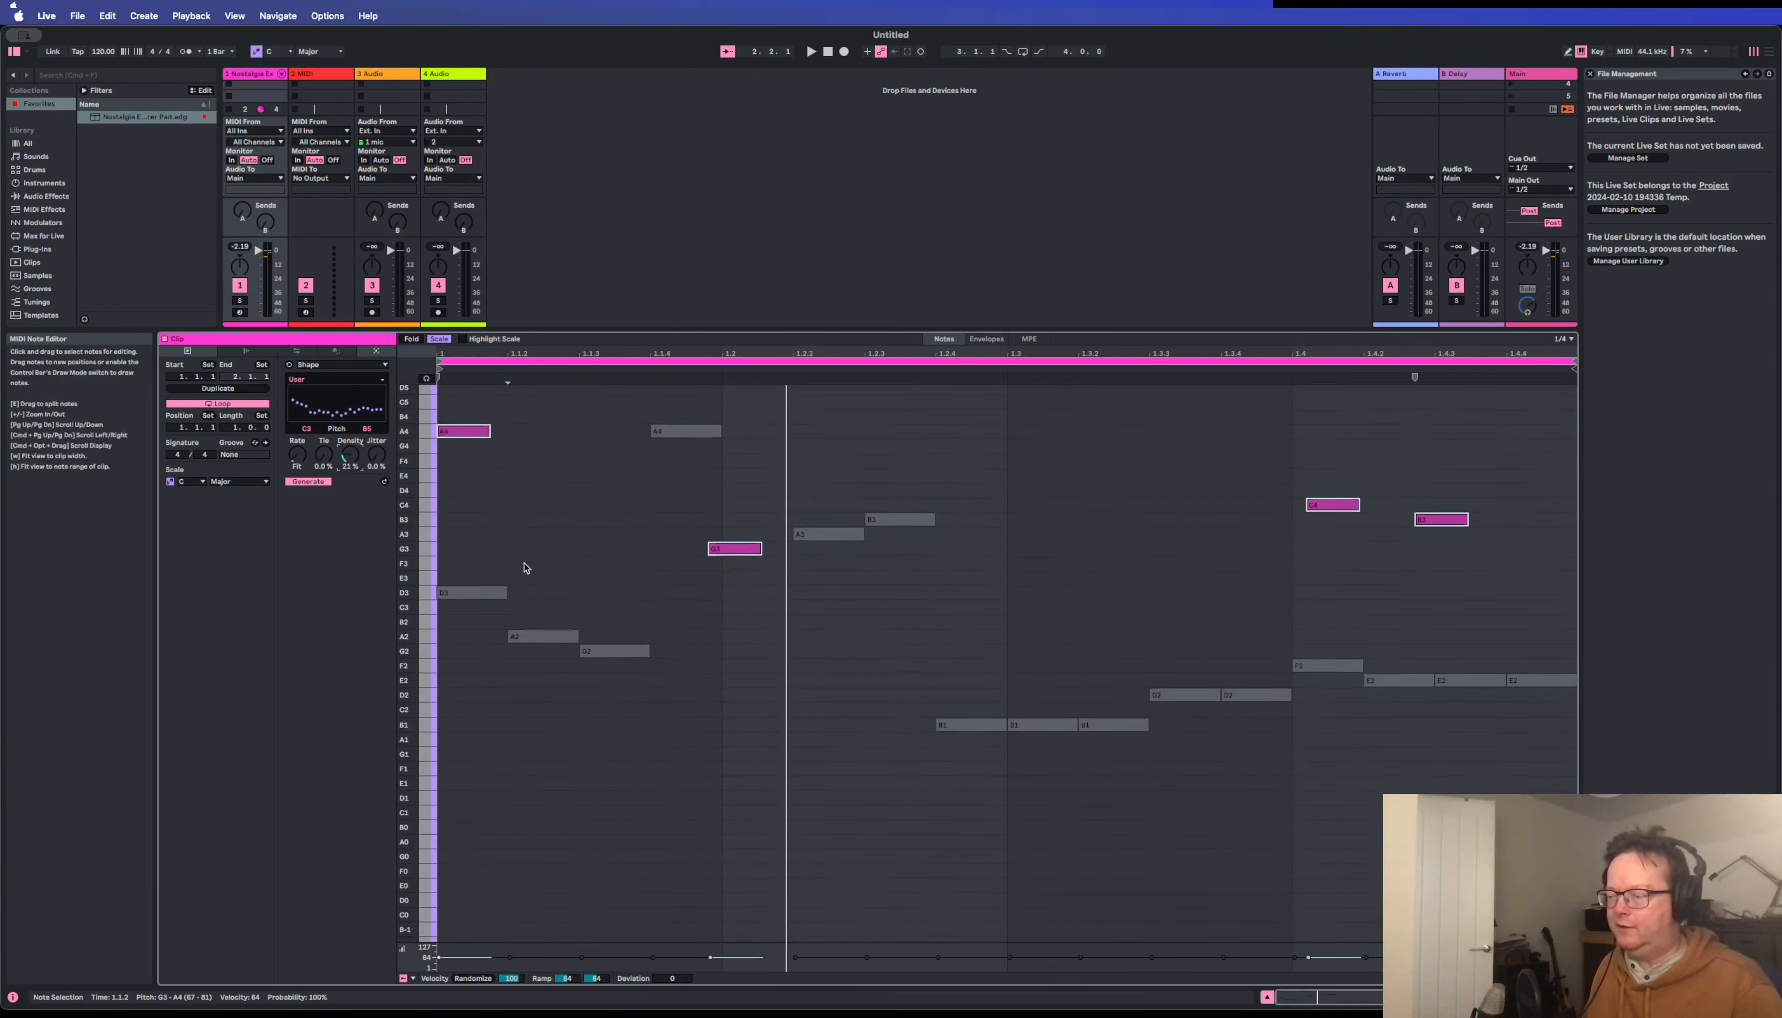
Raise the Shape generator's Tie probability to 45 % so that some of the generated notes are extended.
scroll(525, 568, "down", 1)
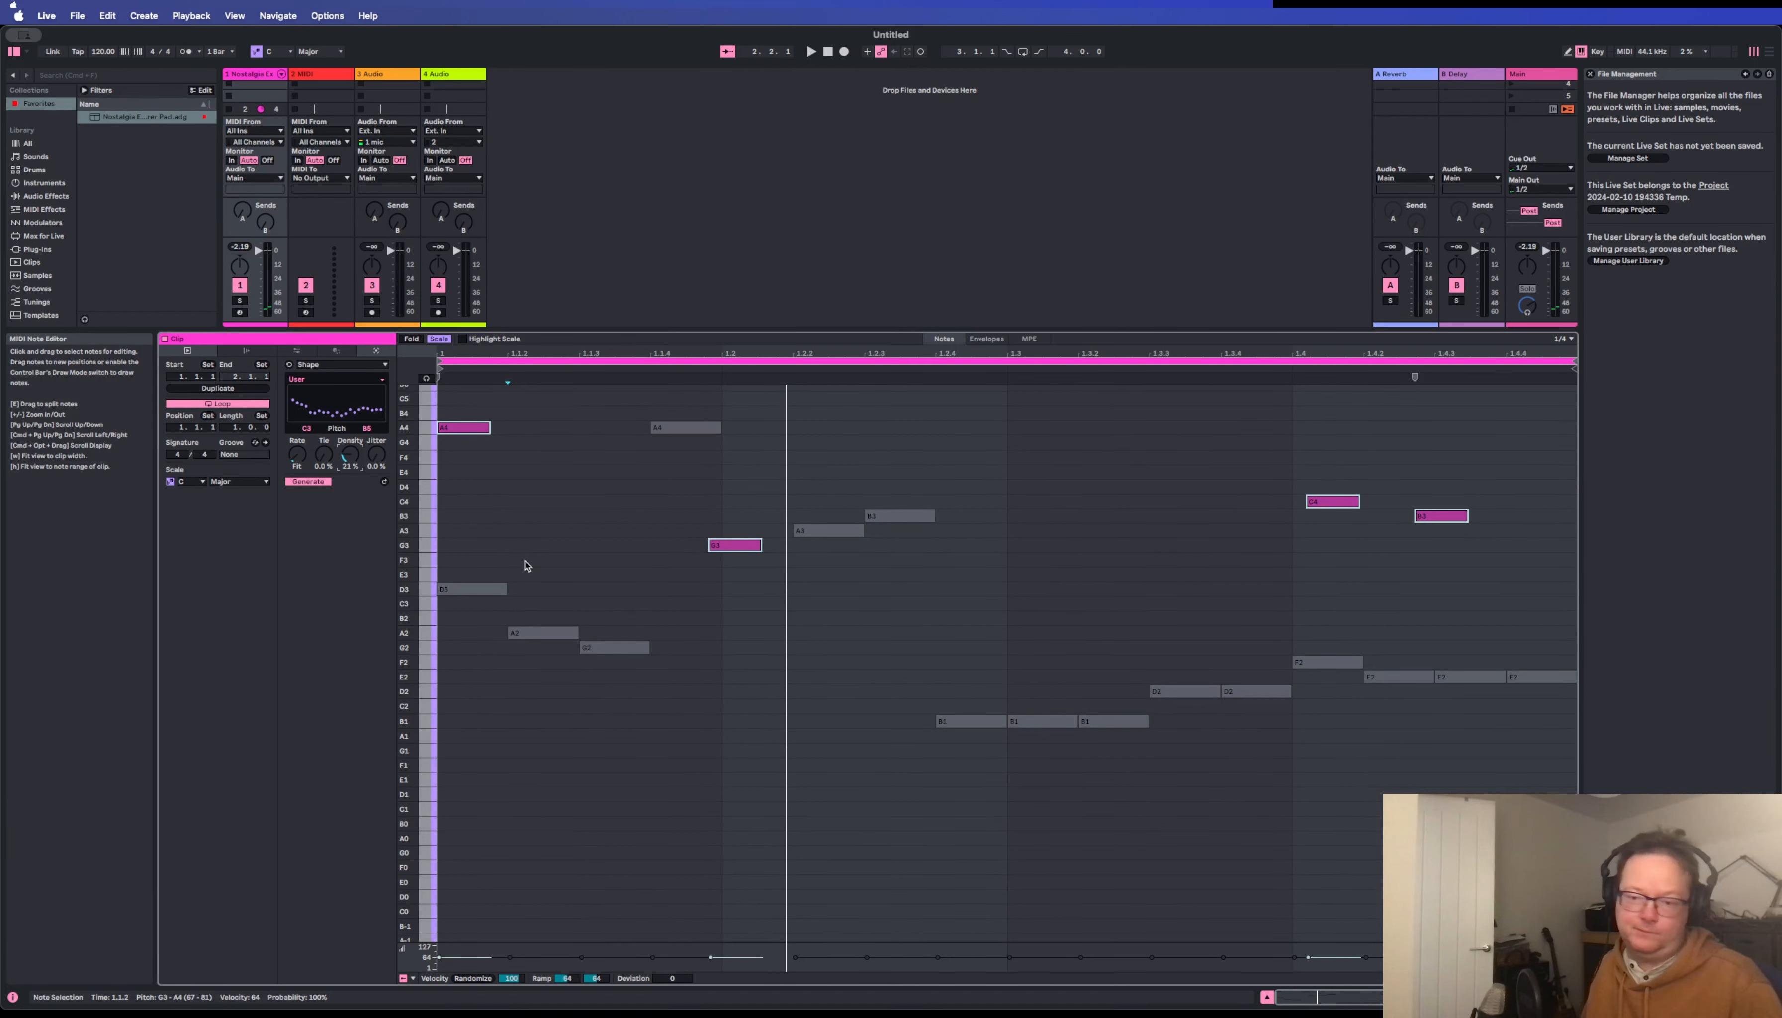
scroll(525, 566, "down", 2)
scroll(524, 566, "up", 2)
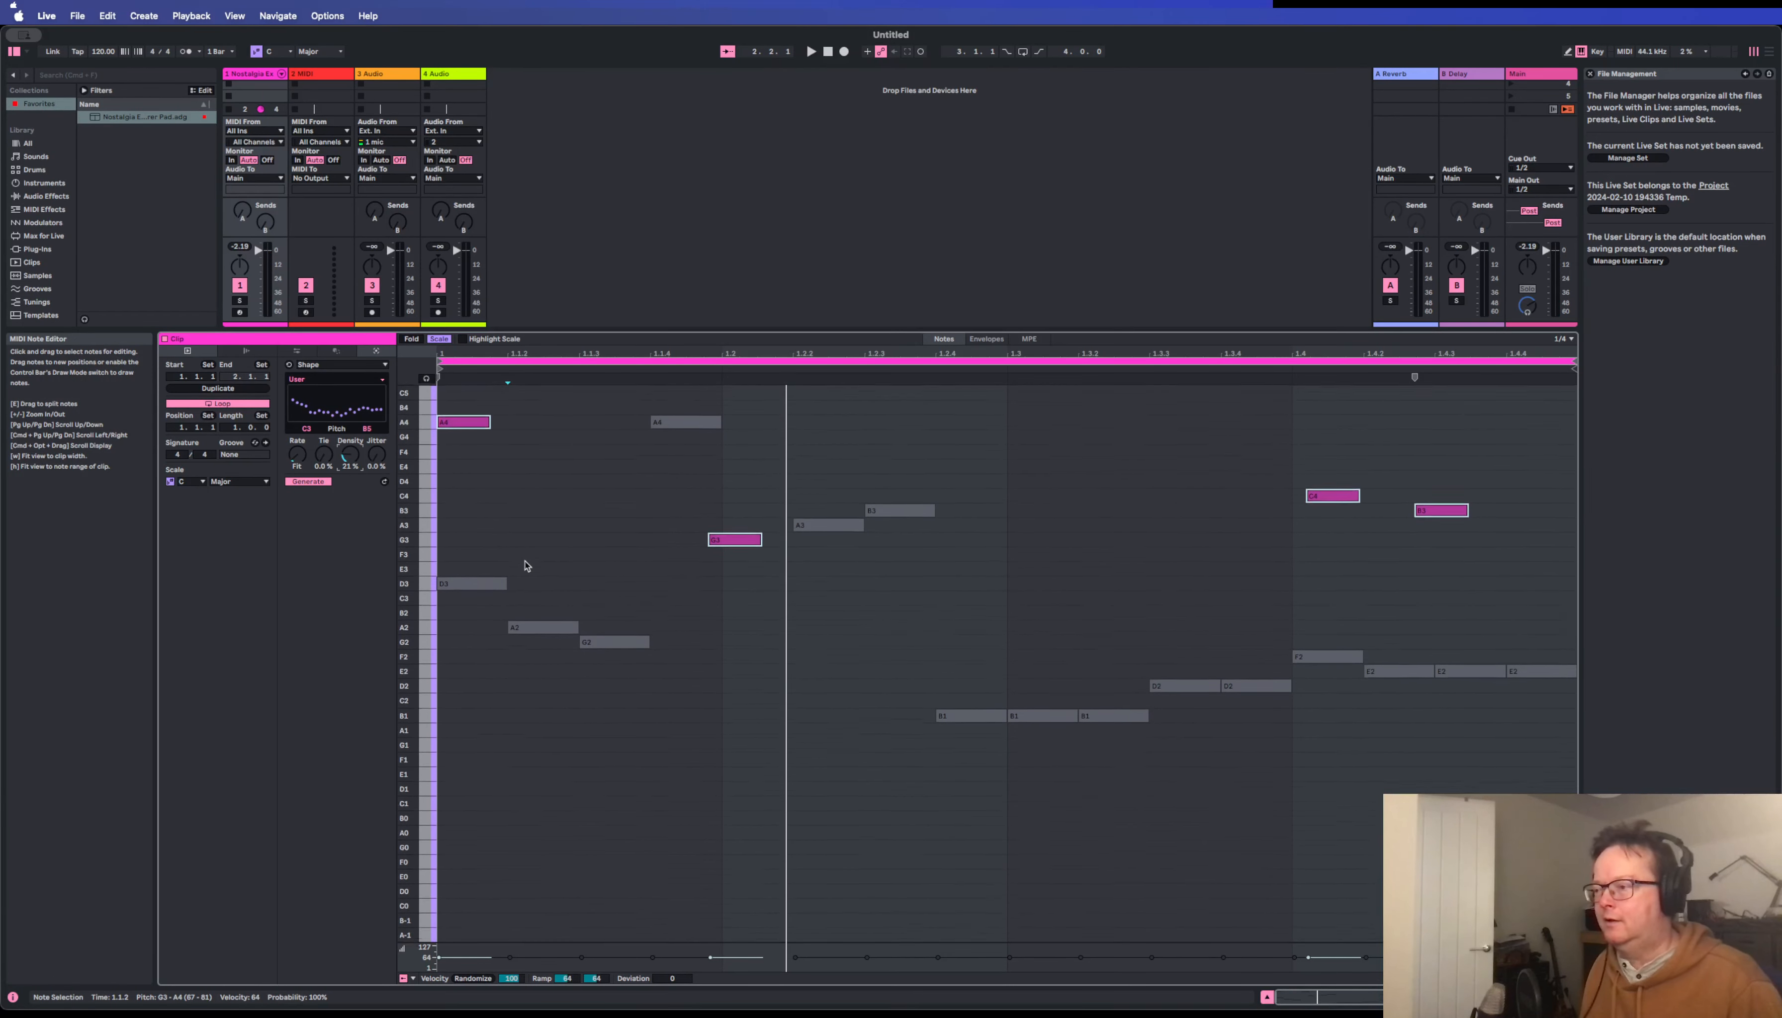
scroll(525, 559, "up", 2)
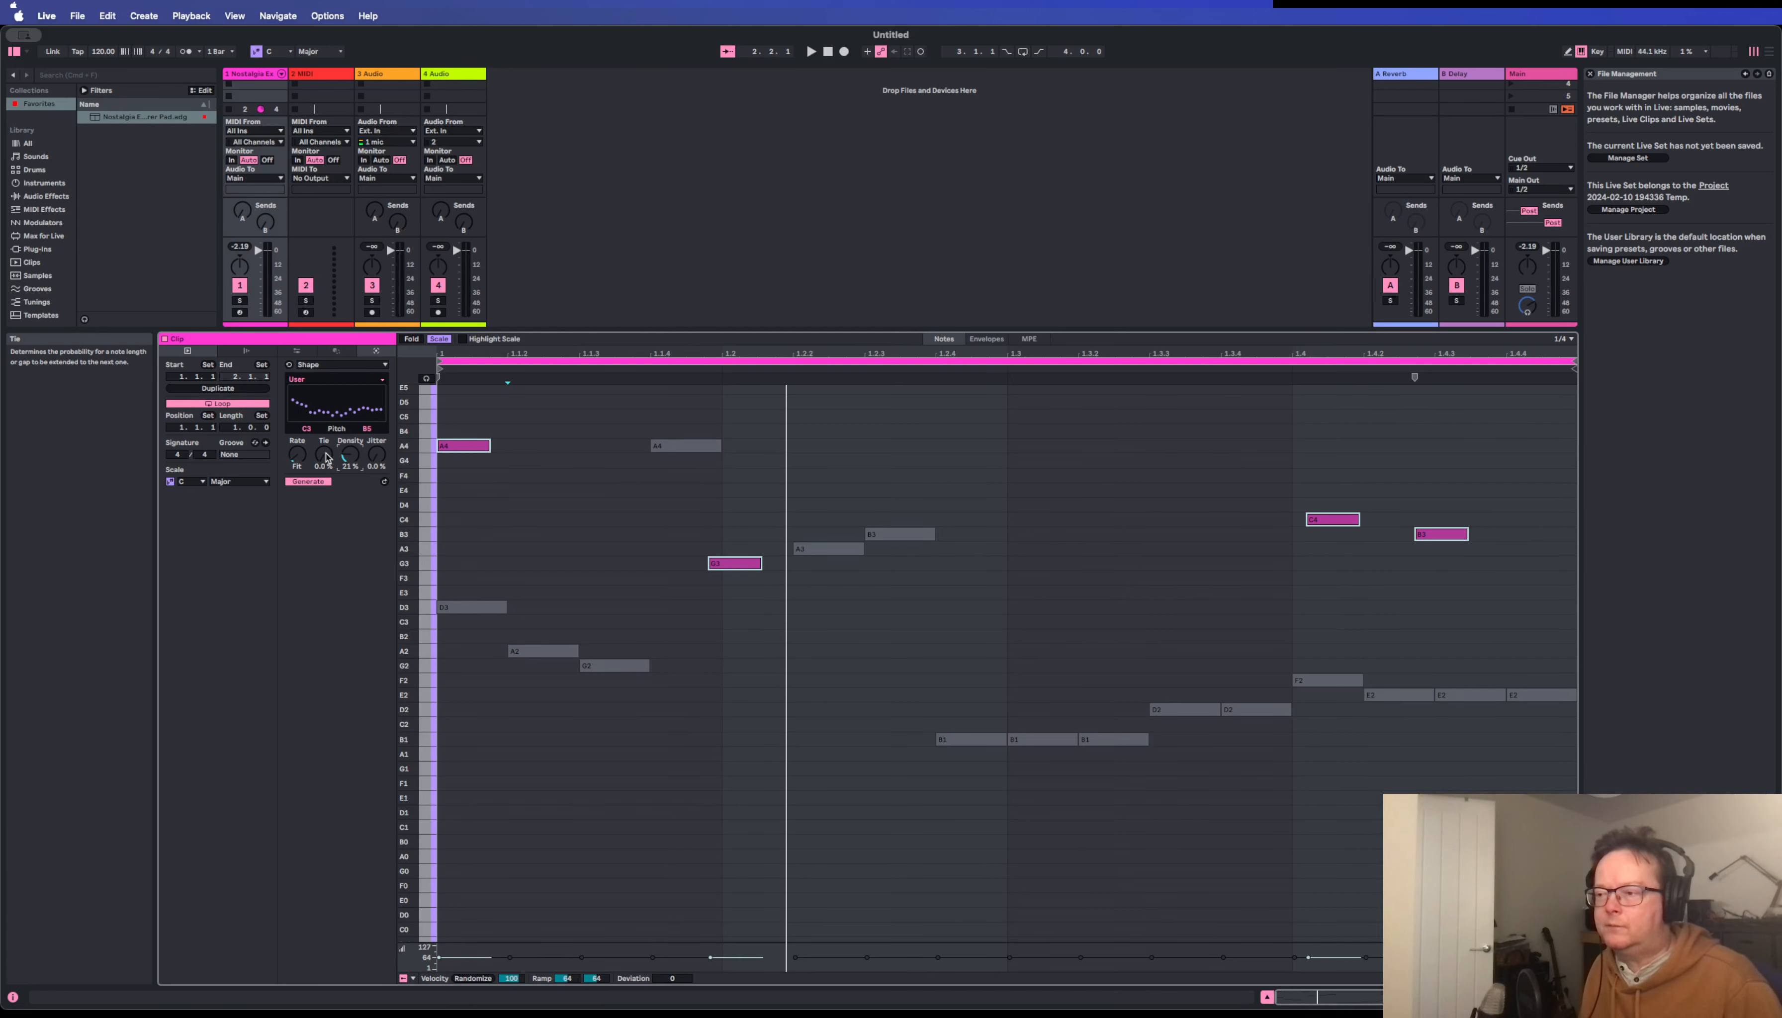
left_click_drag(327, 458, 326, 437)
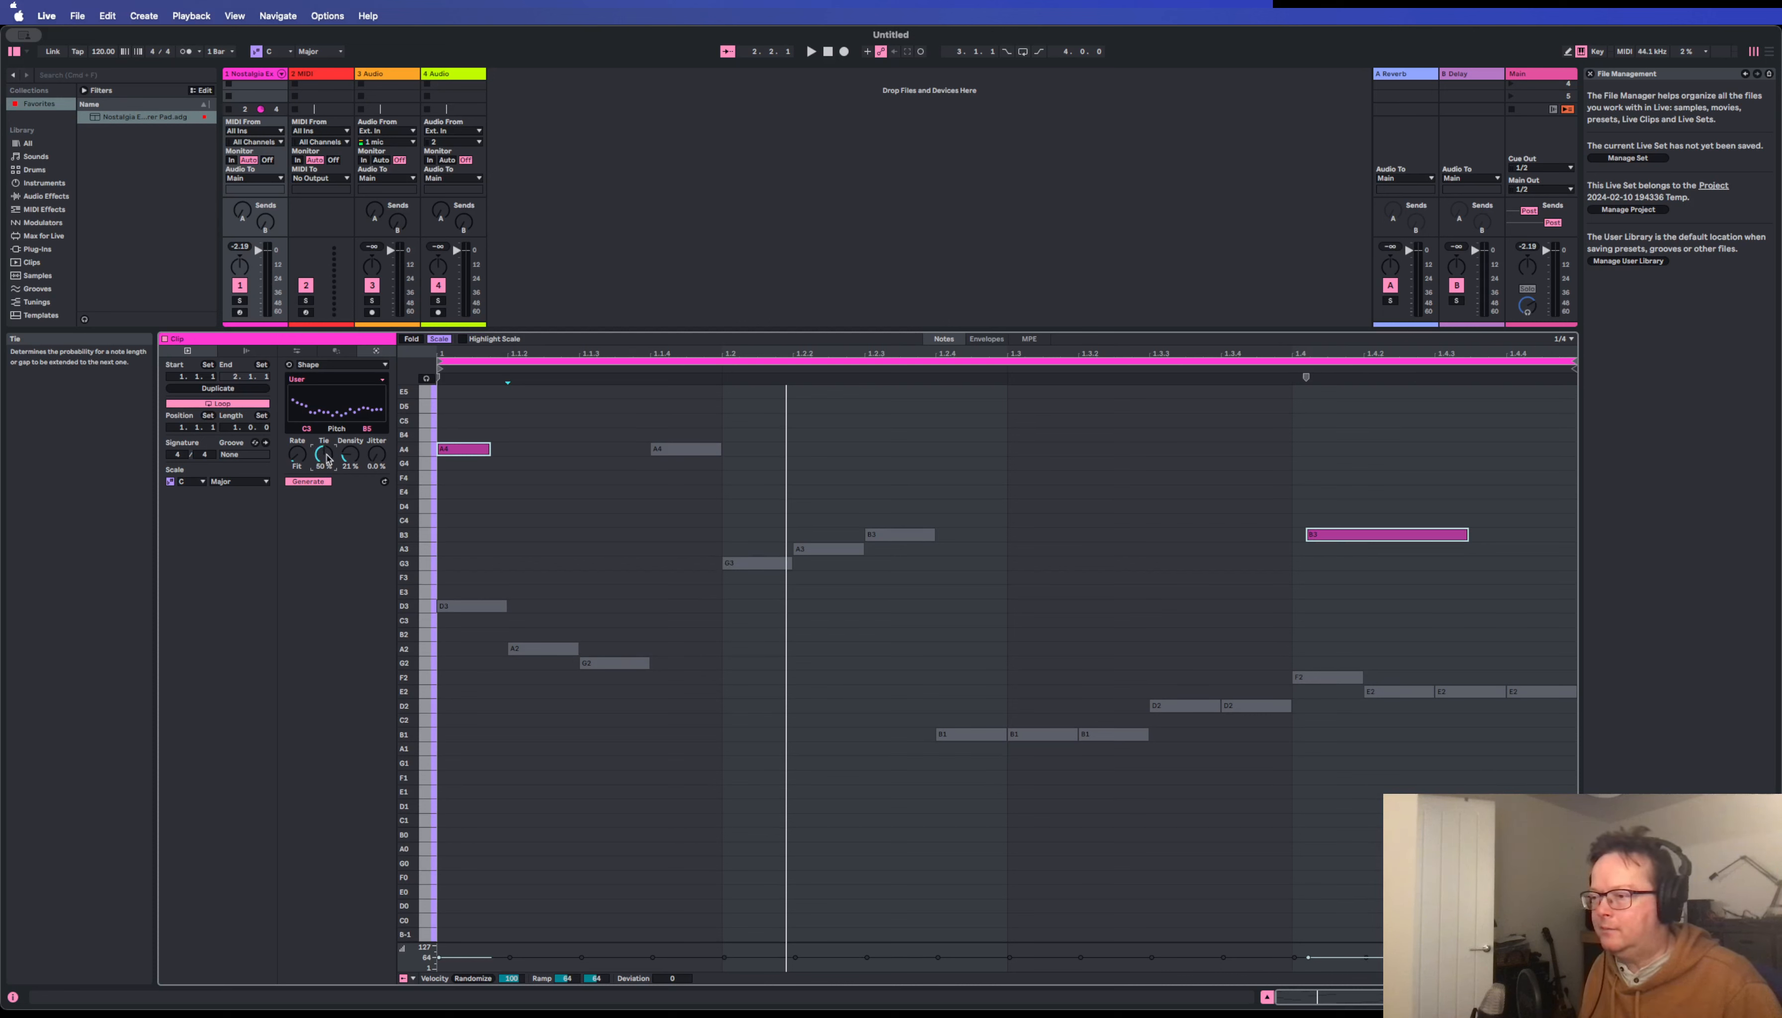
left_click_drag(326, 432, 326, 441)
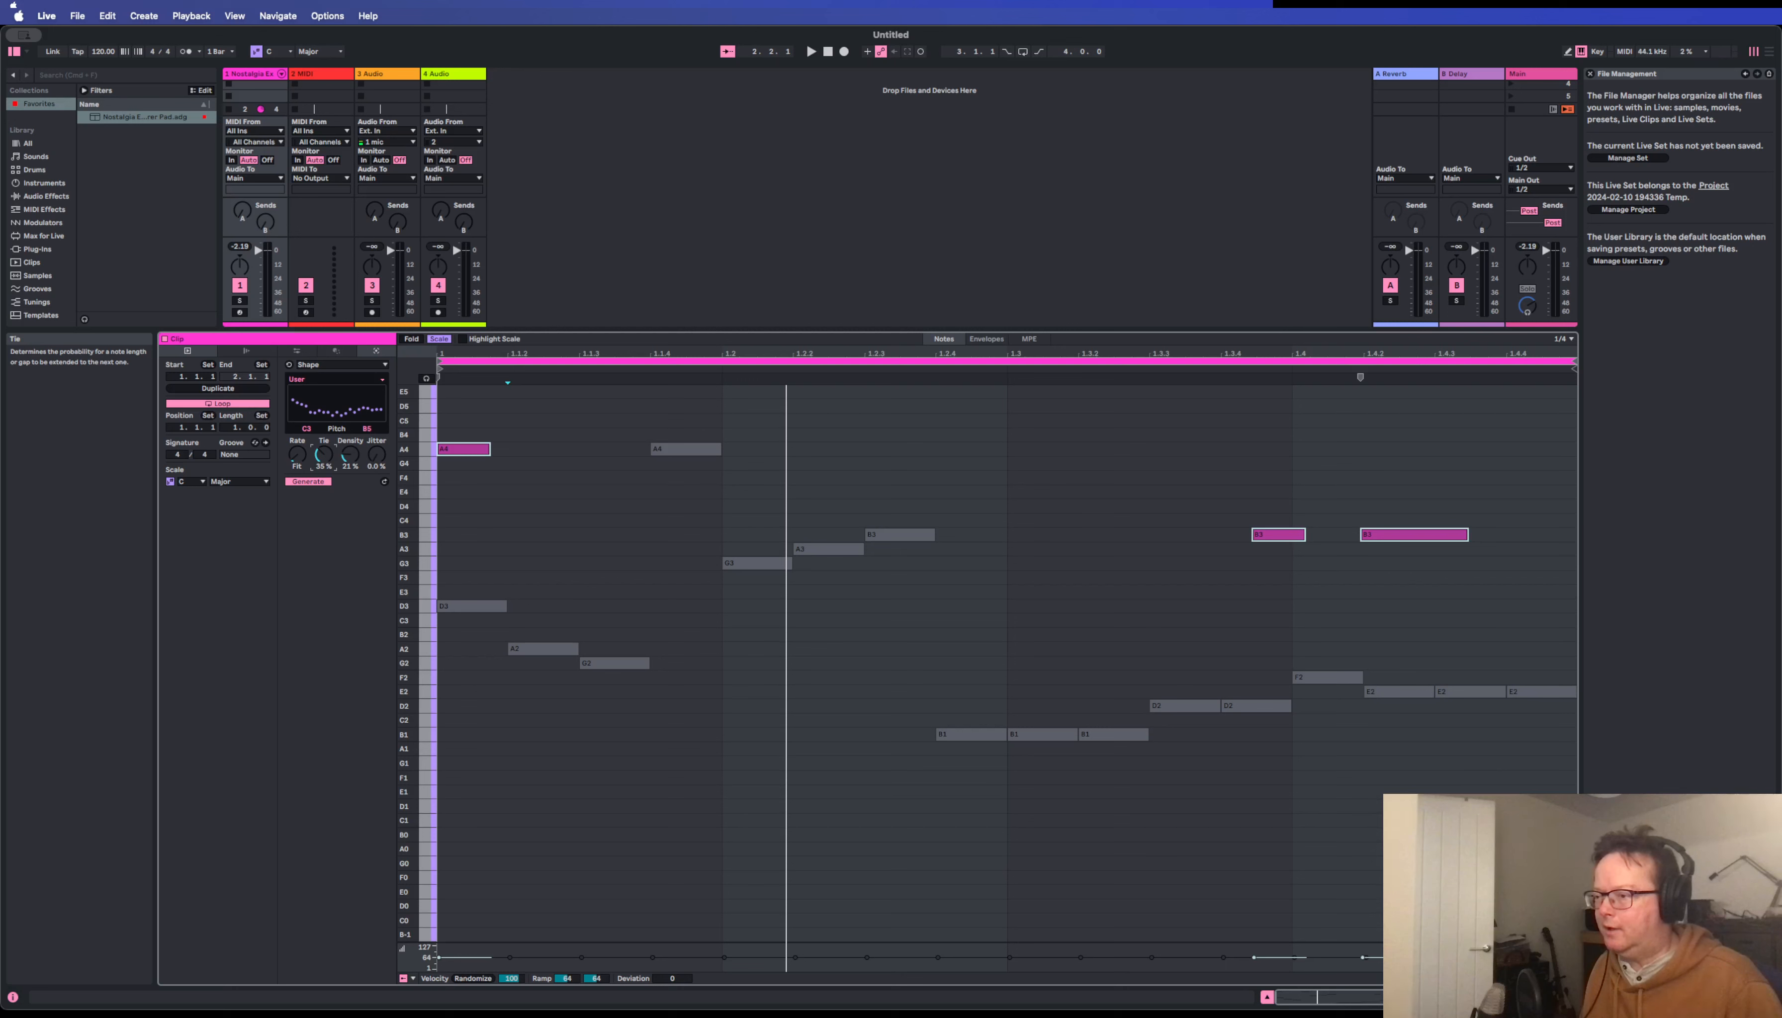
left_click_drag(324, 454, 323, 447)
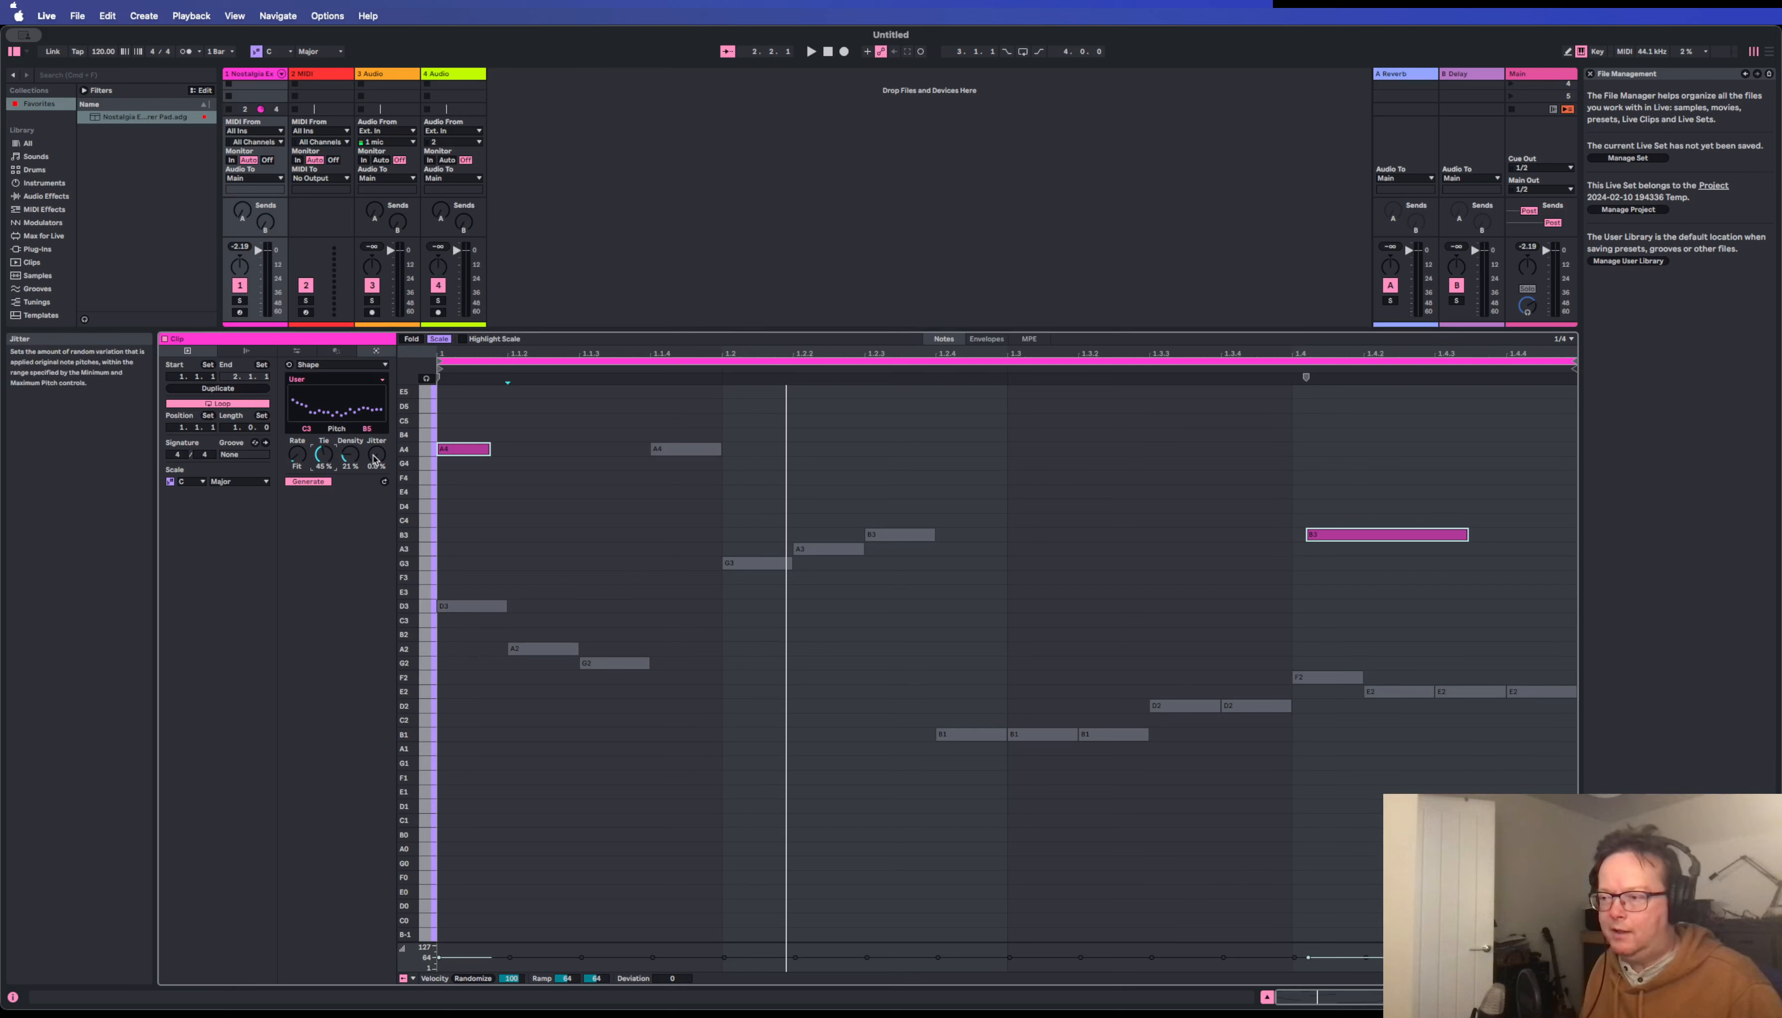
Raise the generator's Jitter to 72 % for random pitch variation and generate additional notes with the existing ones deselected.
left_click_drag(377, 453, 377, 451)
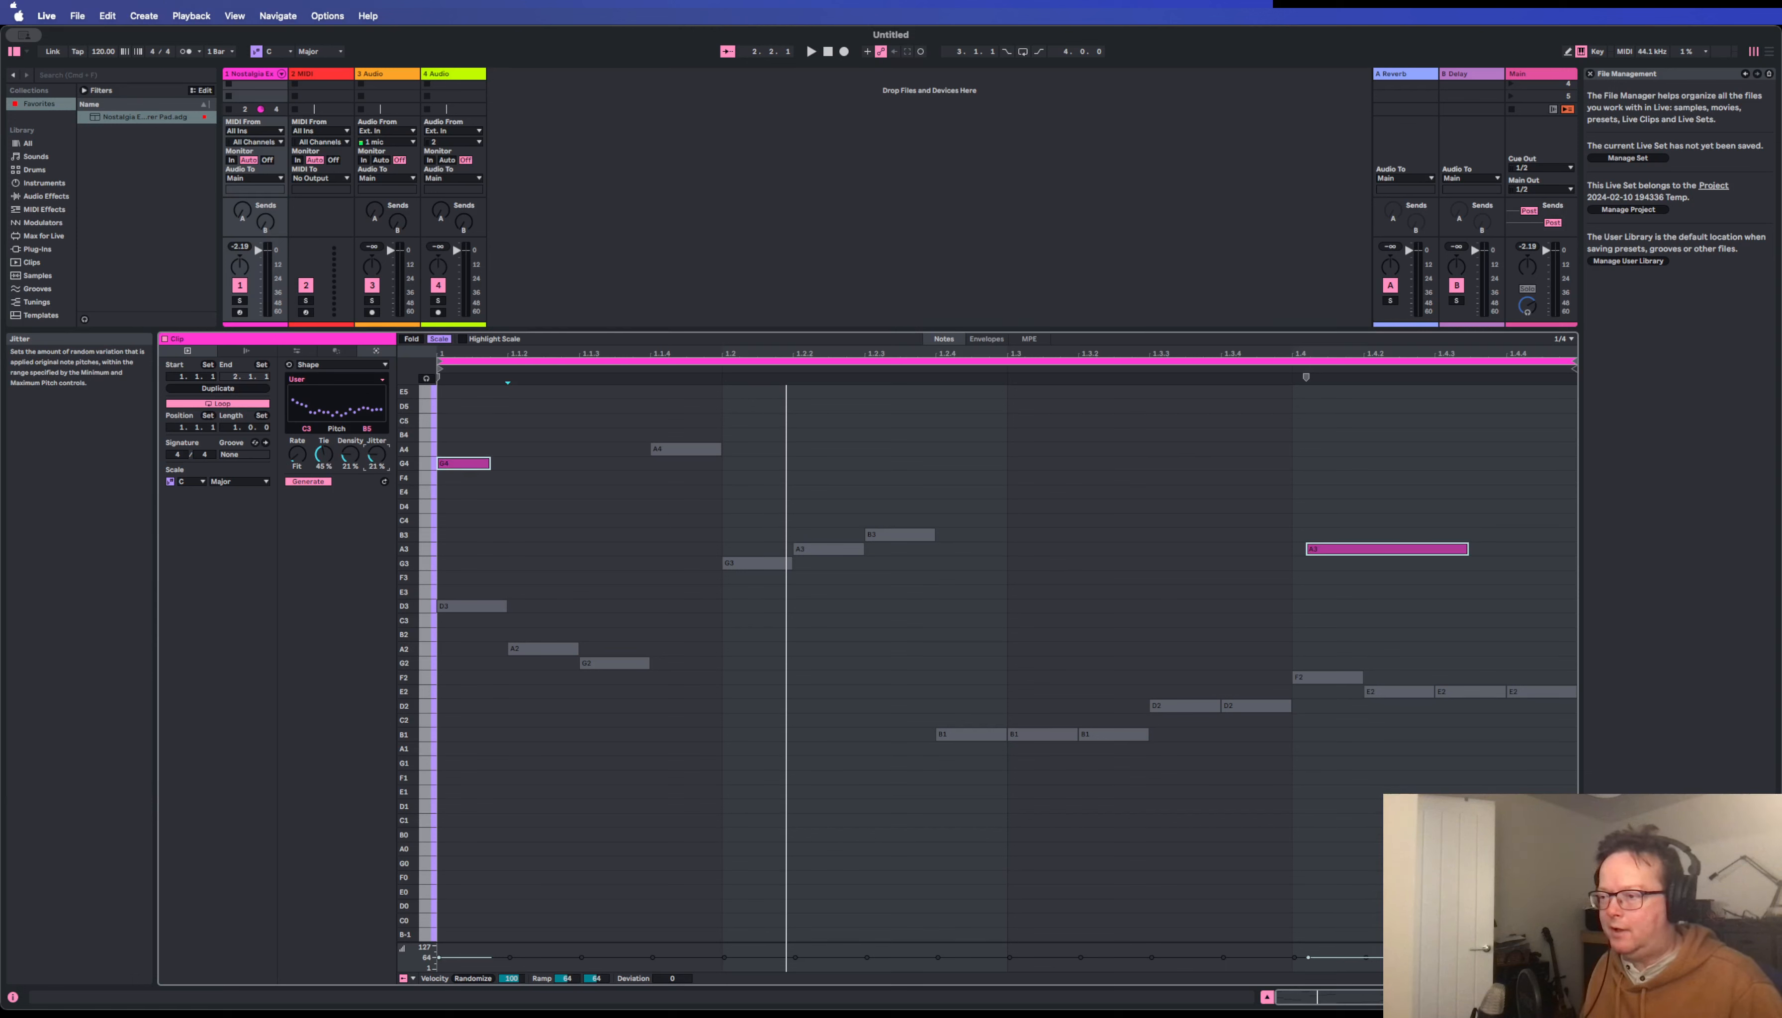
left_click_drag(377, 450, 377, 434)
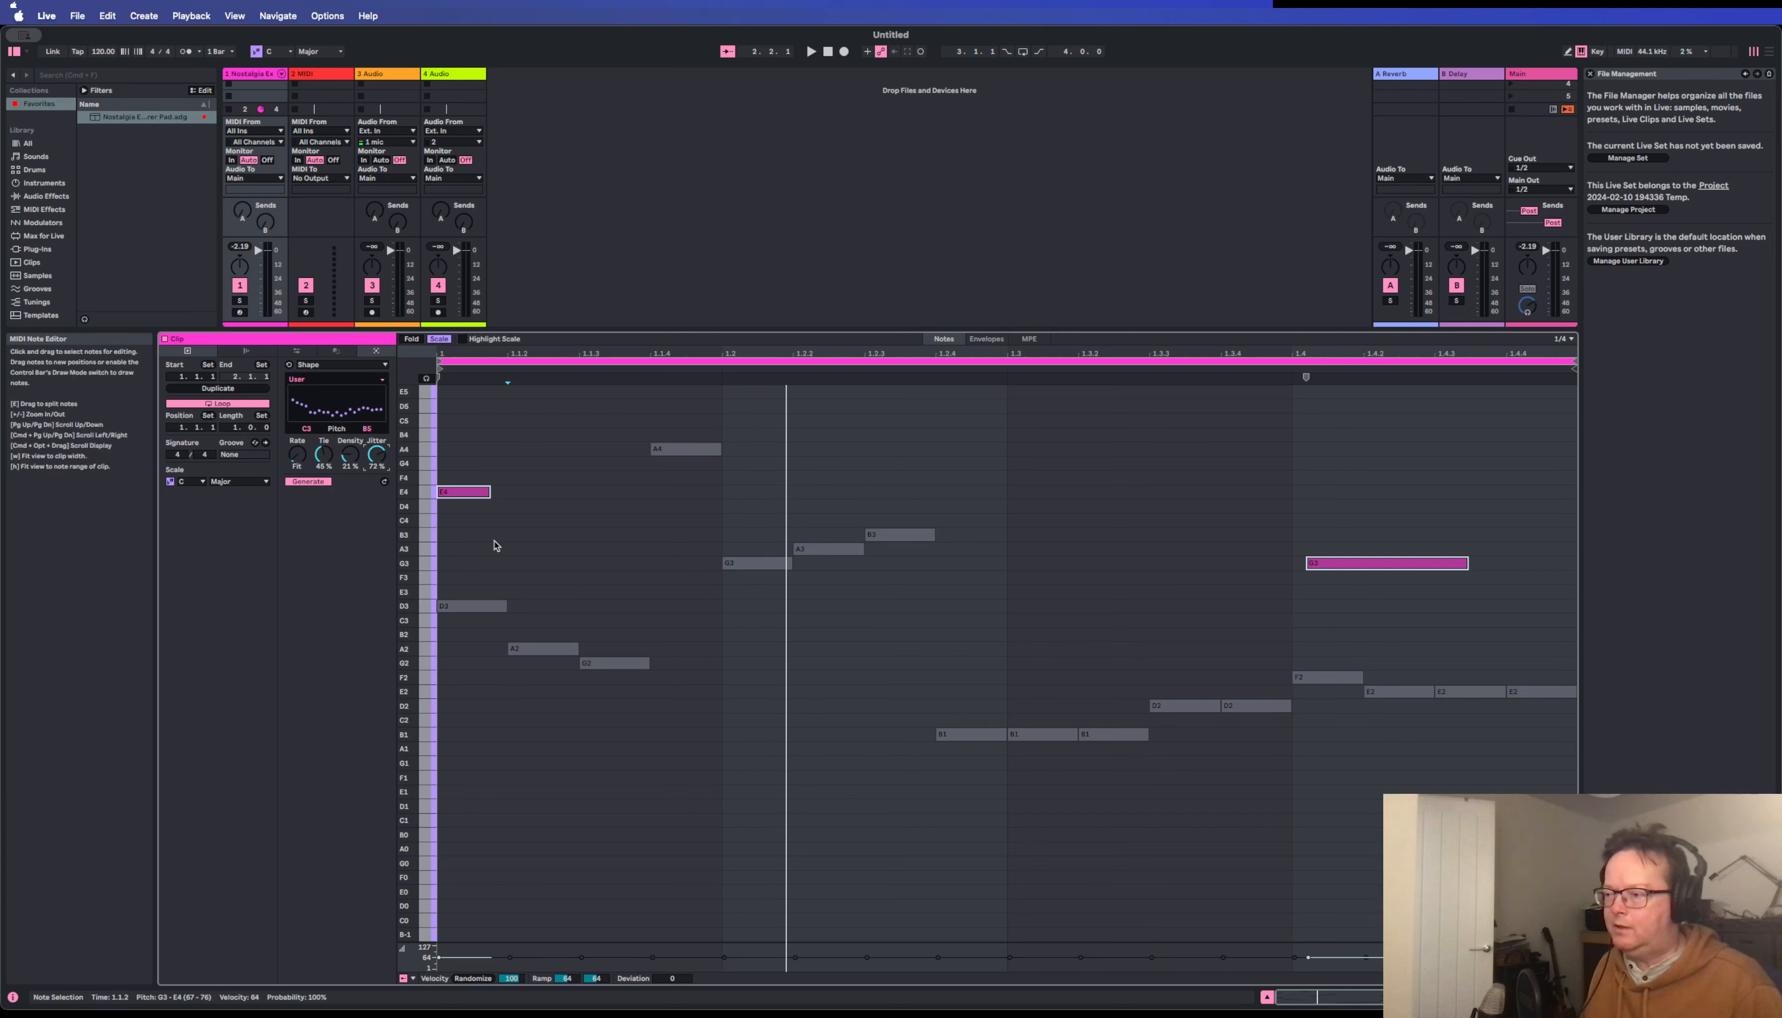
left_click(496, 542)
left_click_drag(377, 454, 377, 454)
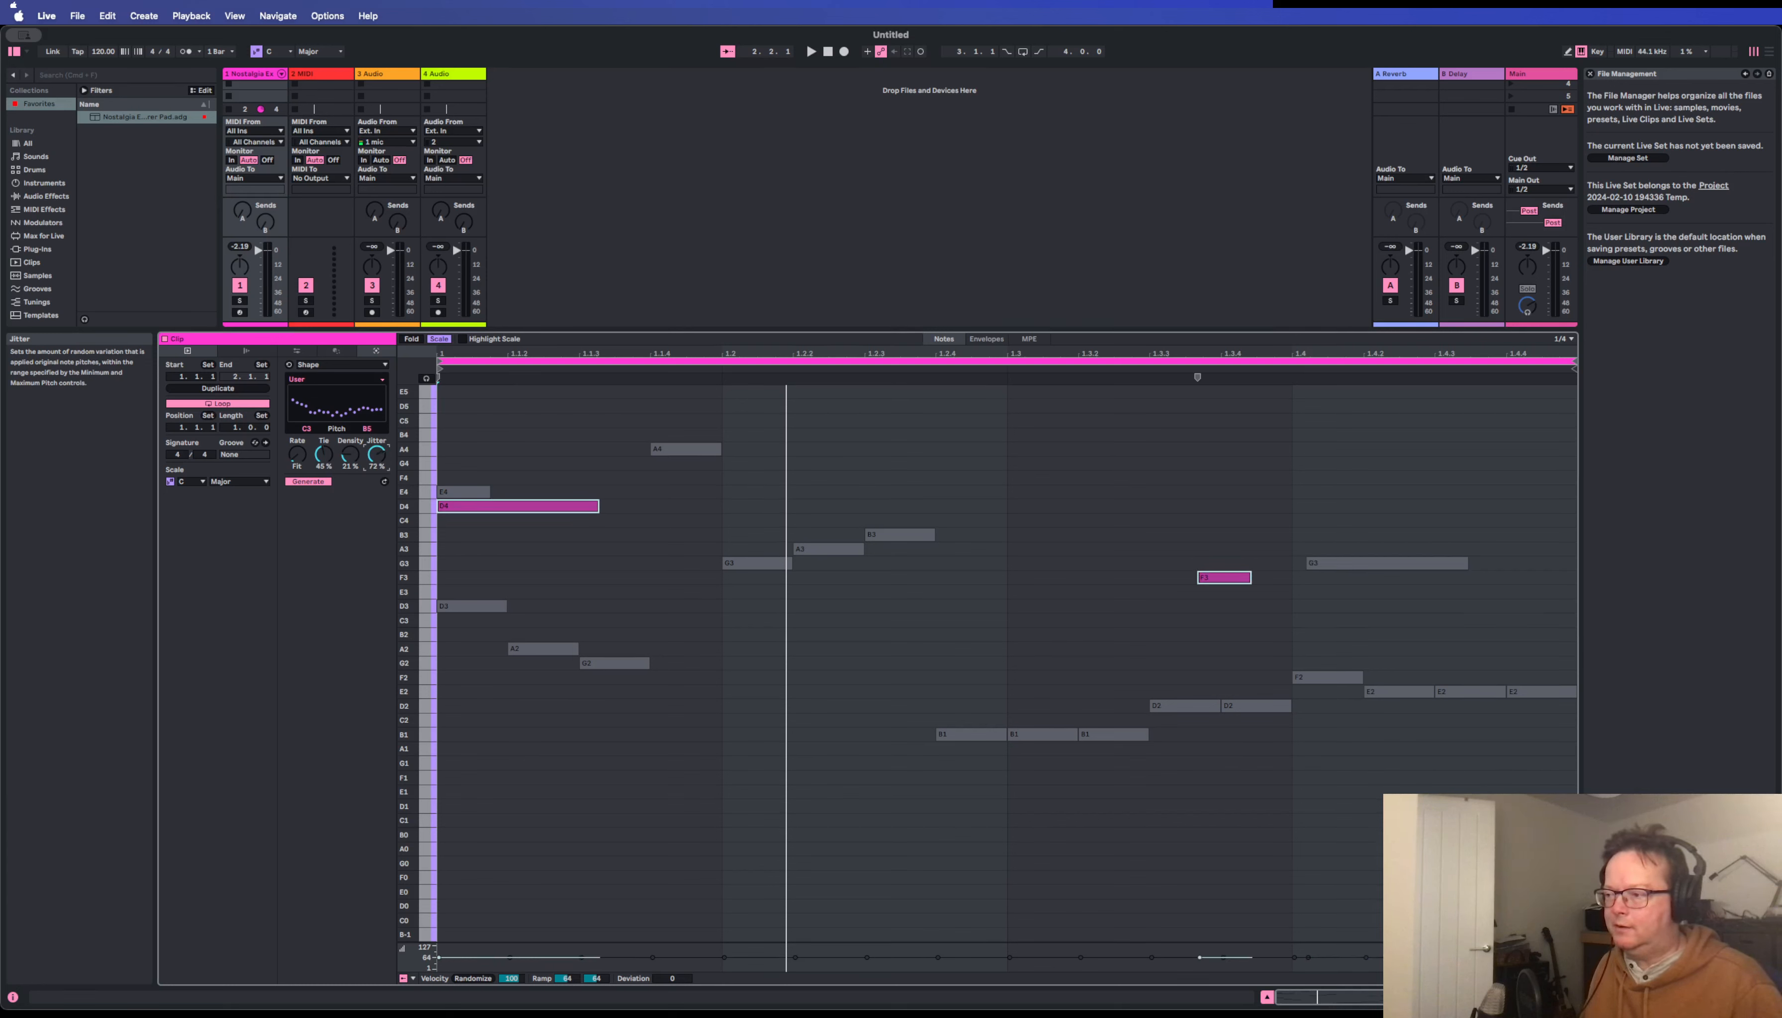
Delete all notes in the clip and generate a fresh melody with the generator's Rate set to 1/64.
left_click(486, 548)
key("super+a")
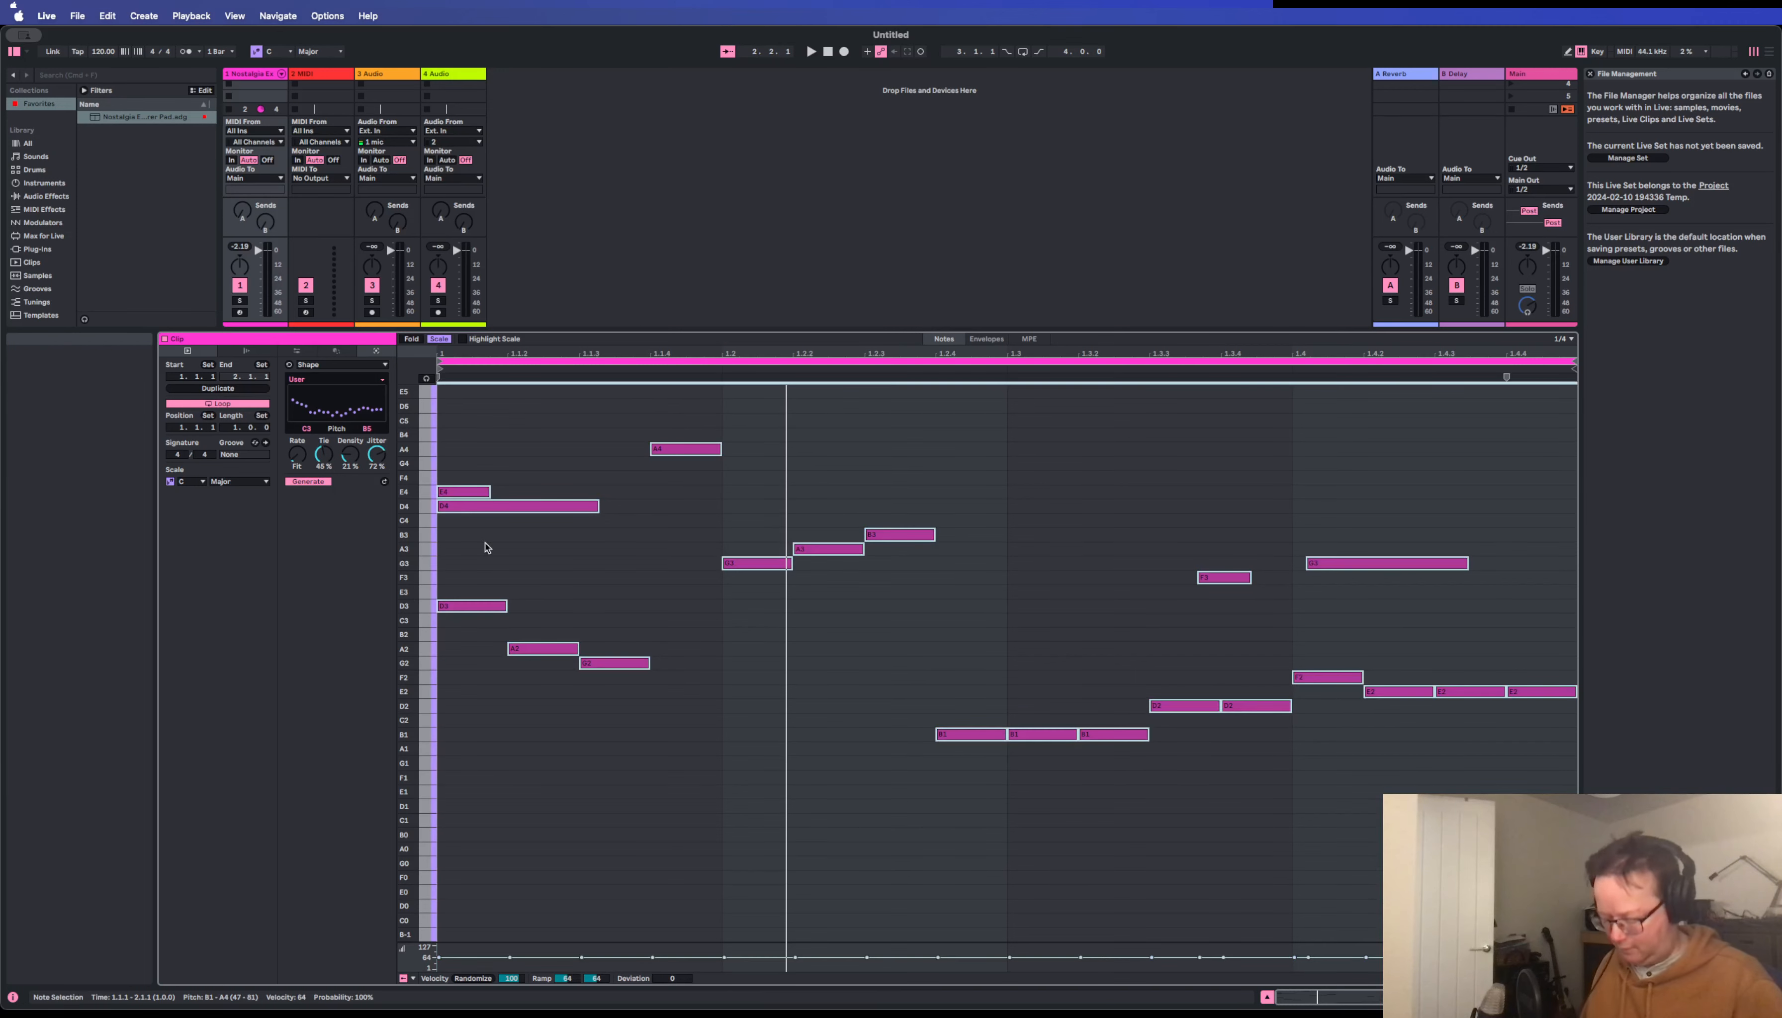
key("Delete")
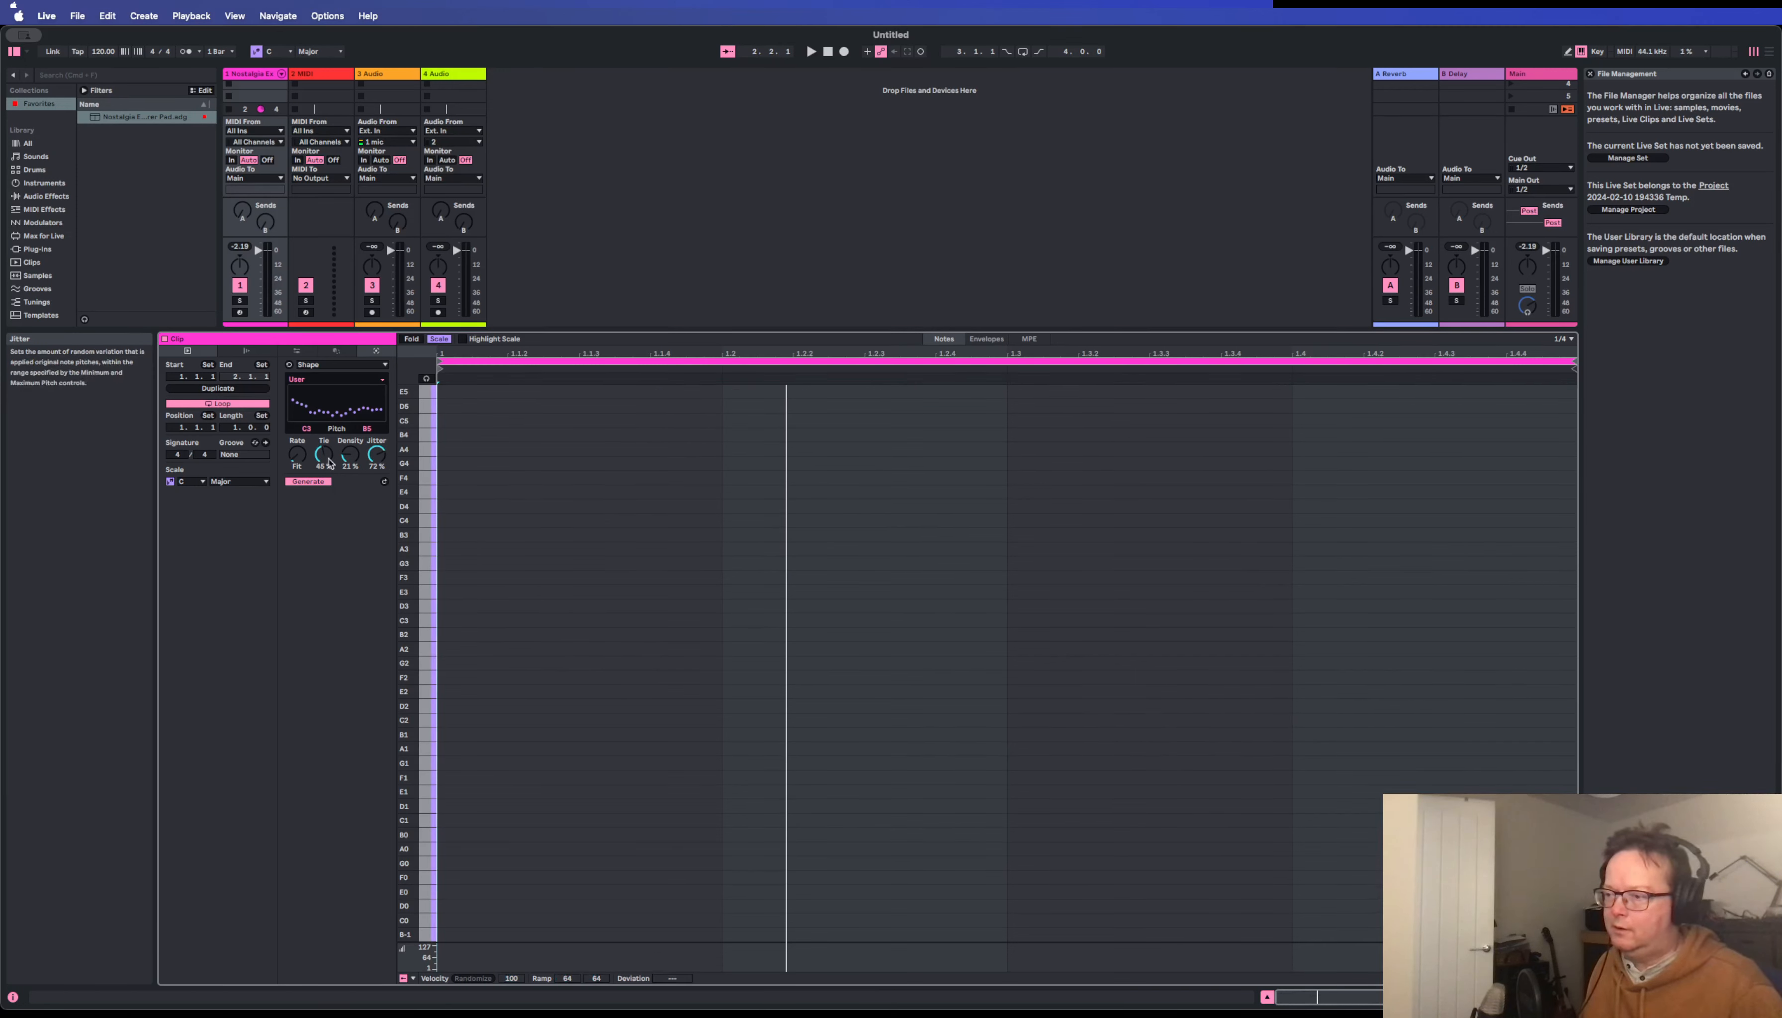
left_click_drag(296, 459, 297, 509)
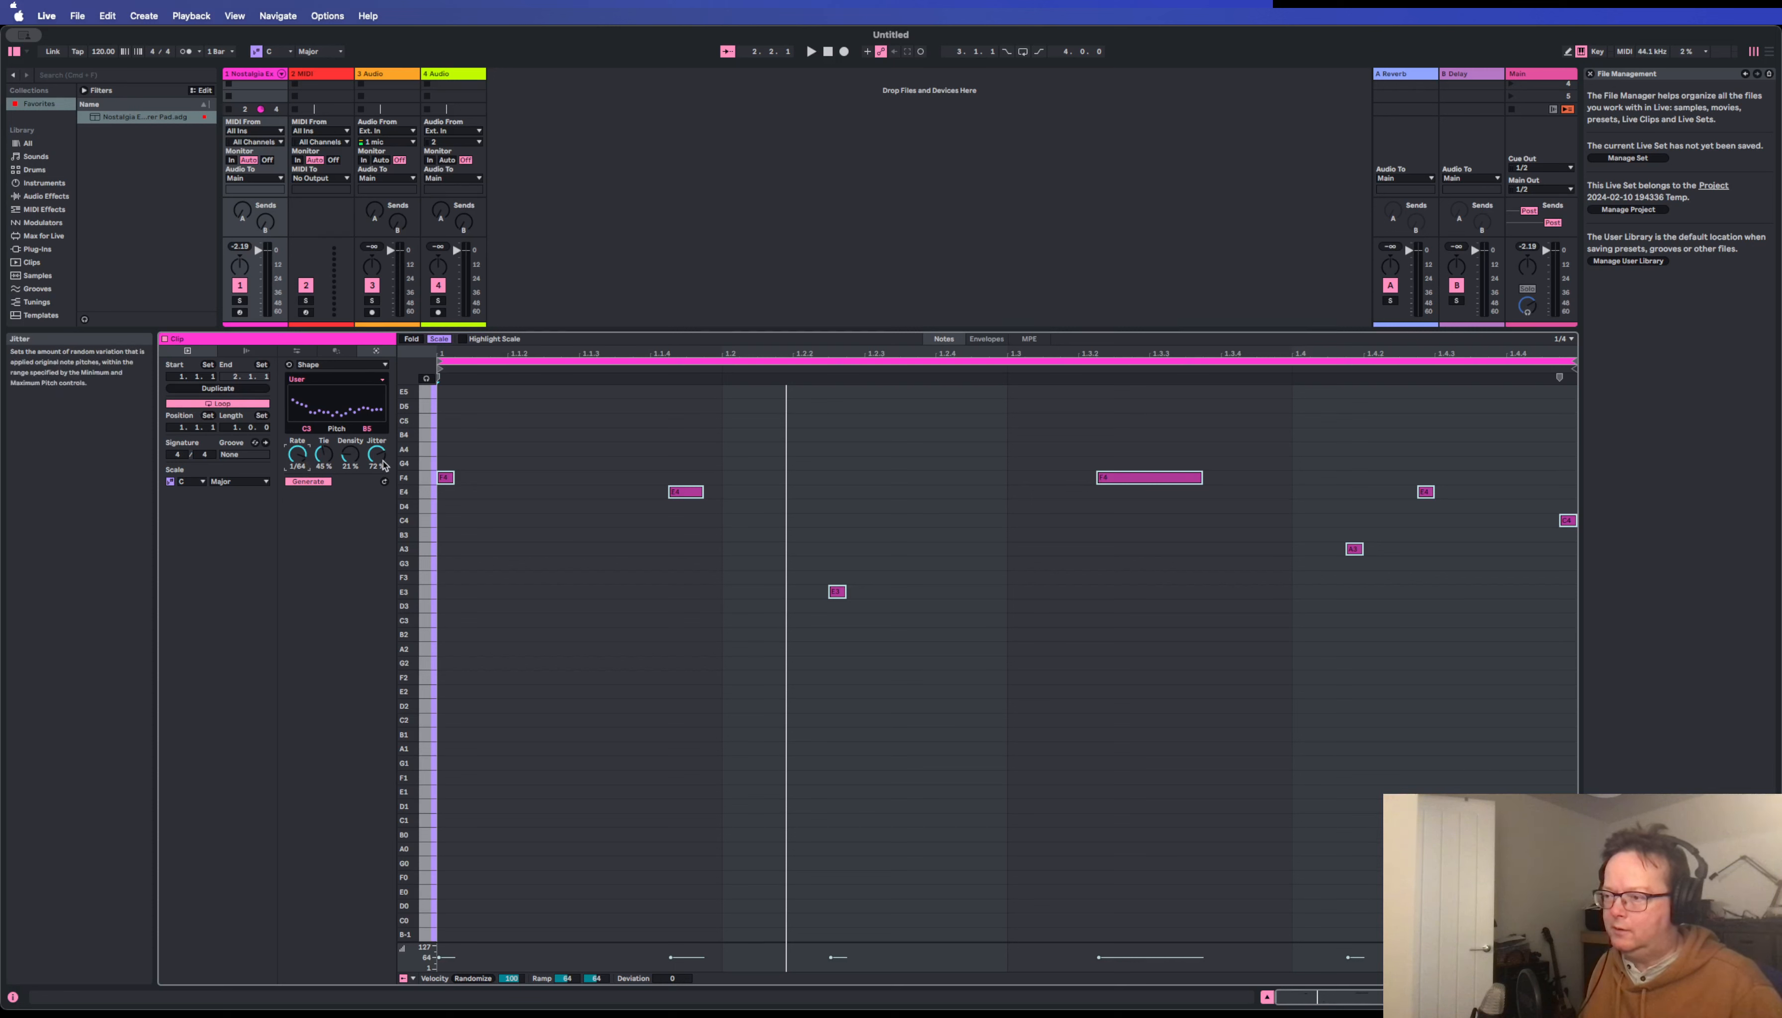
Play the melody with Jitter at 0 %, and play it again while raising Jitter to 99 % for comparison.
left_click_drag(376, 455, 377, 506)
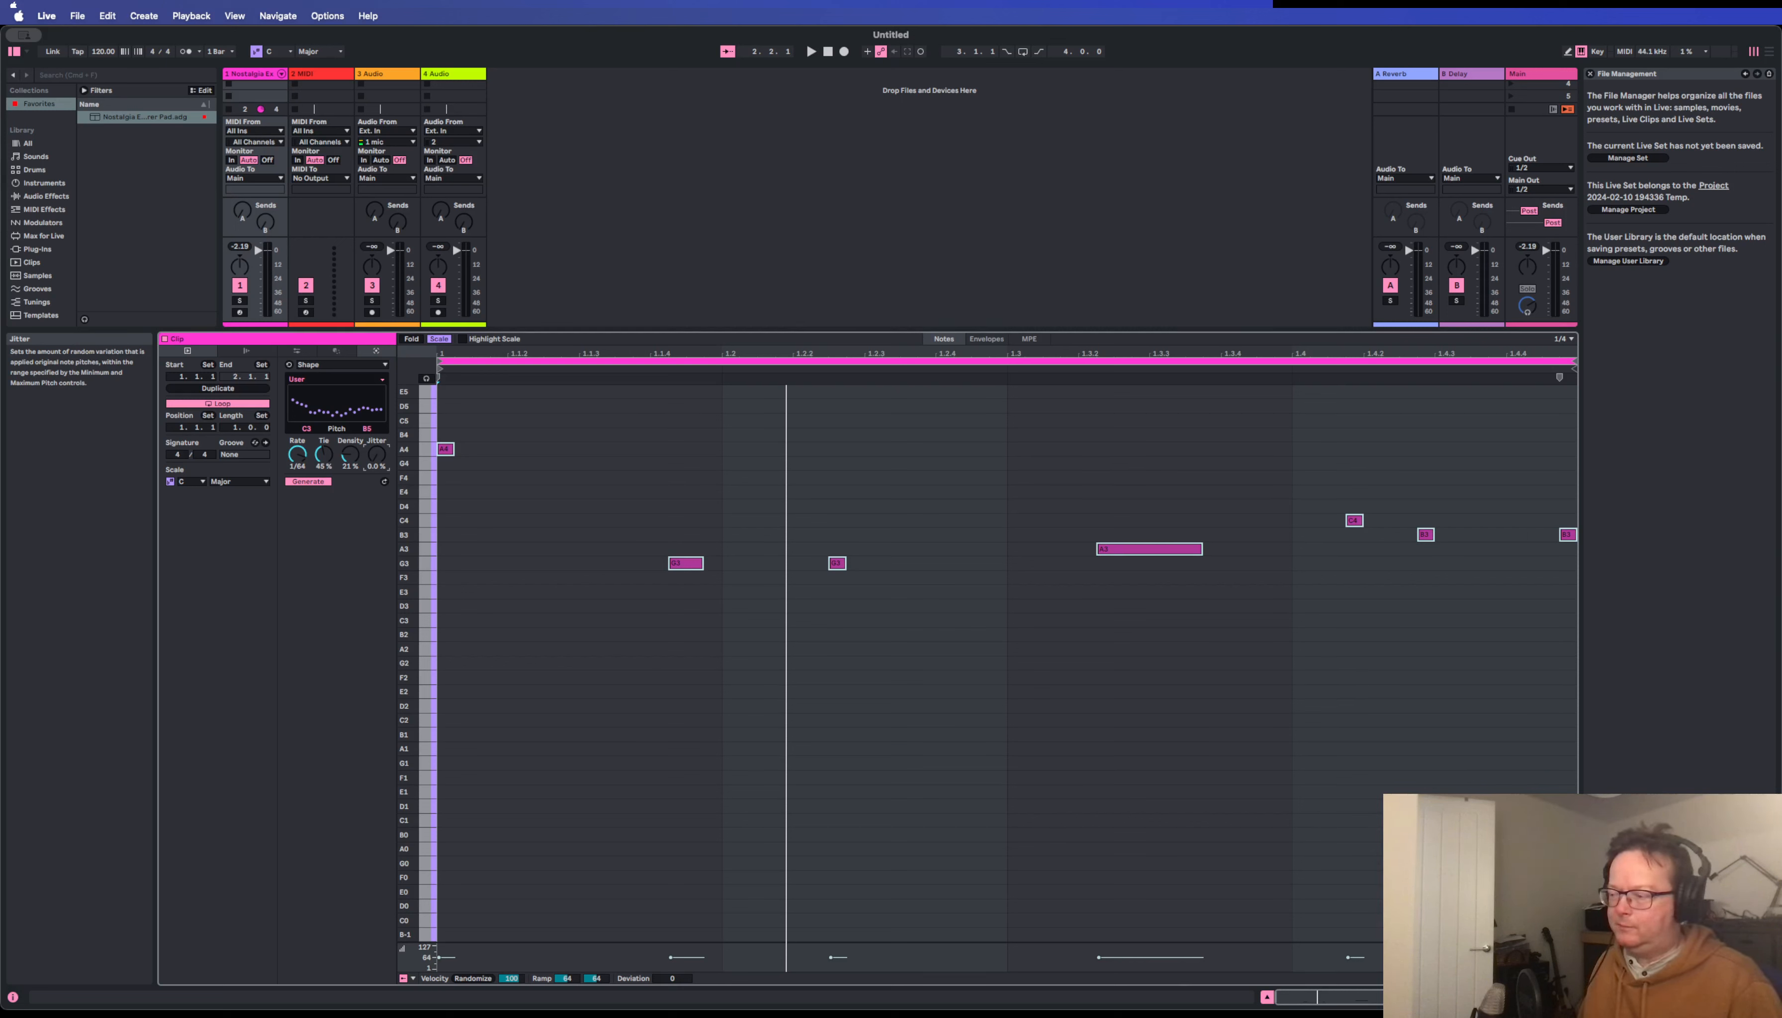
key("space")
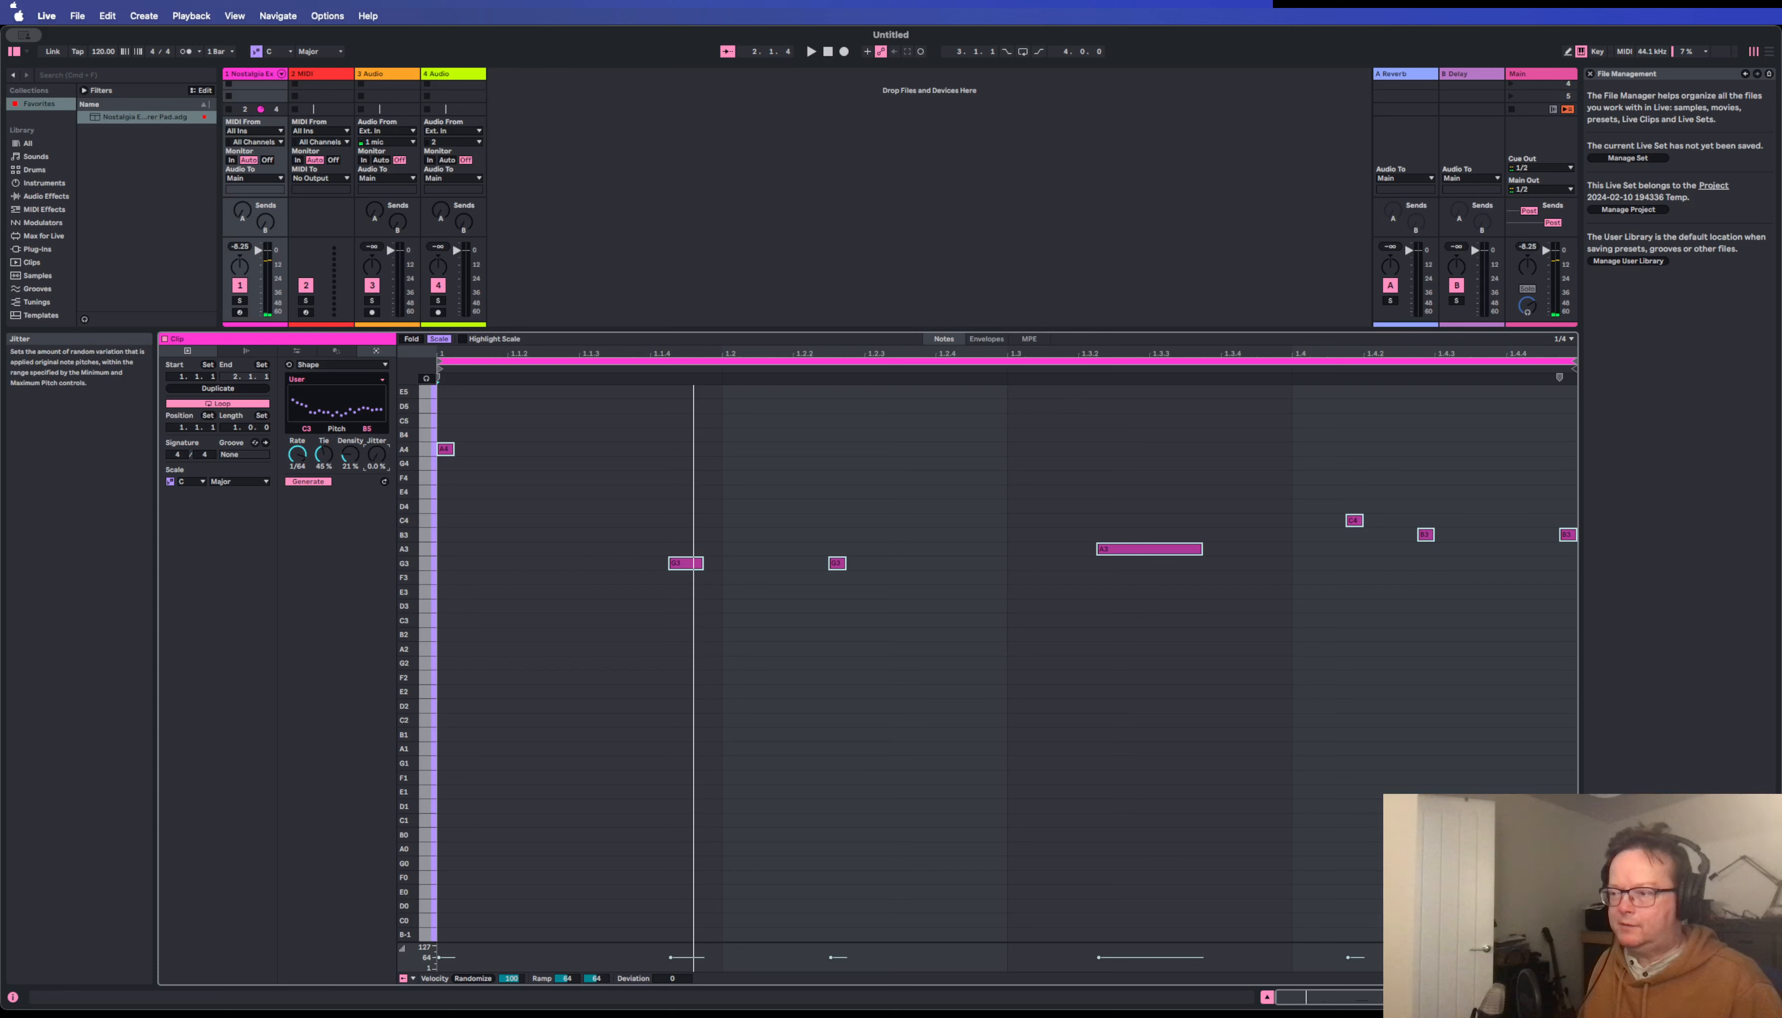
left_click_drag(376, 453, 377, 409)
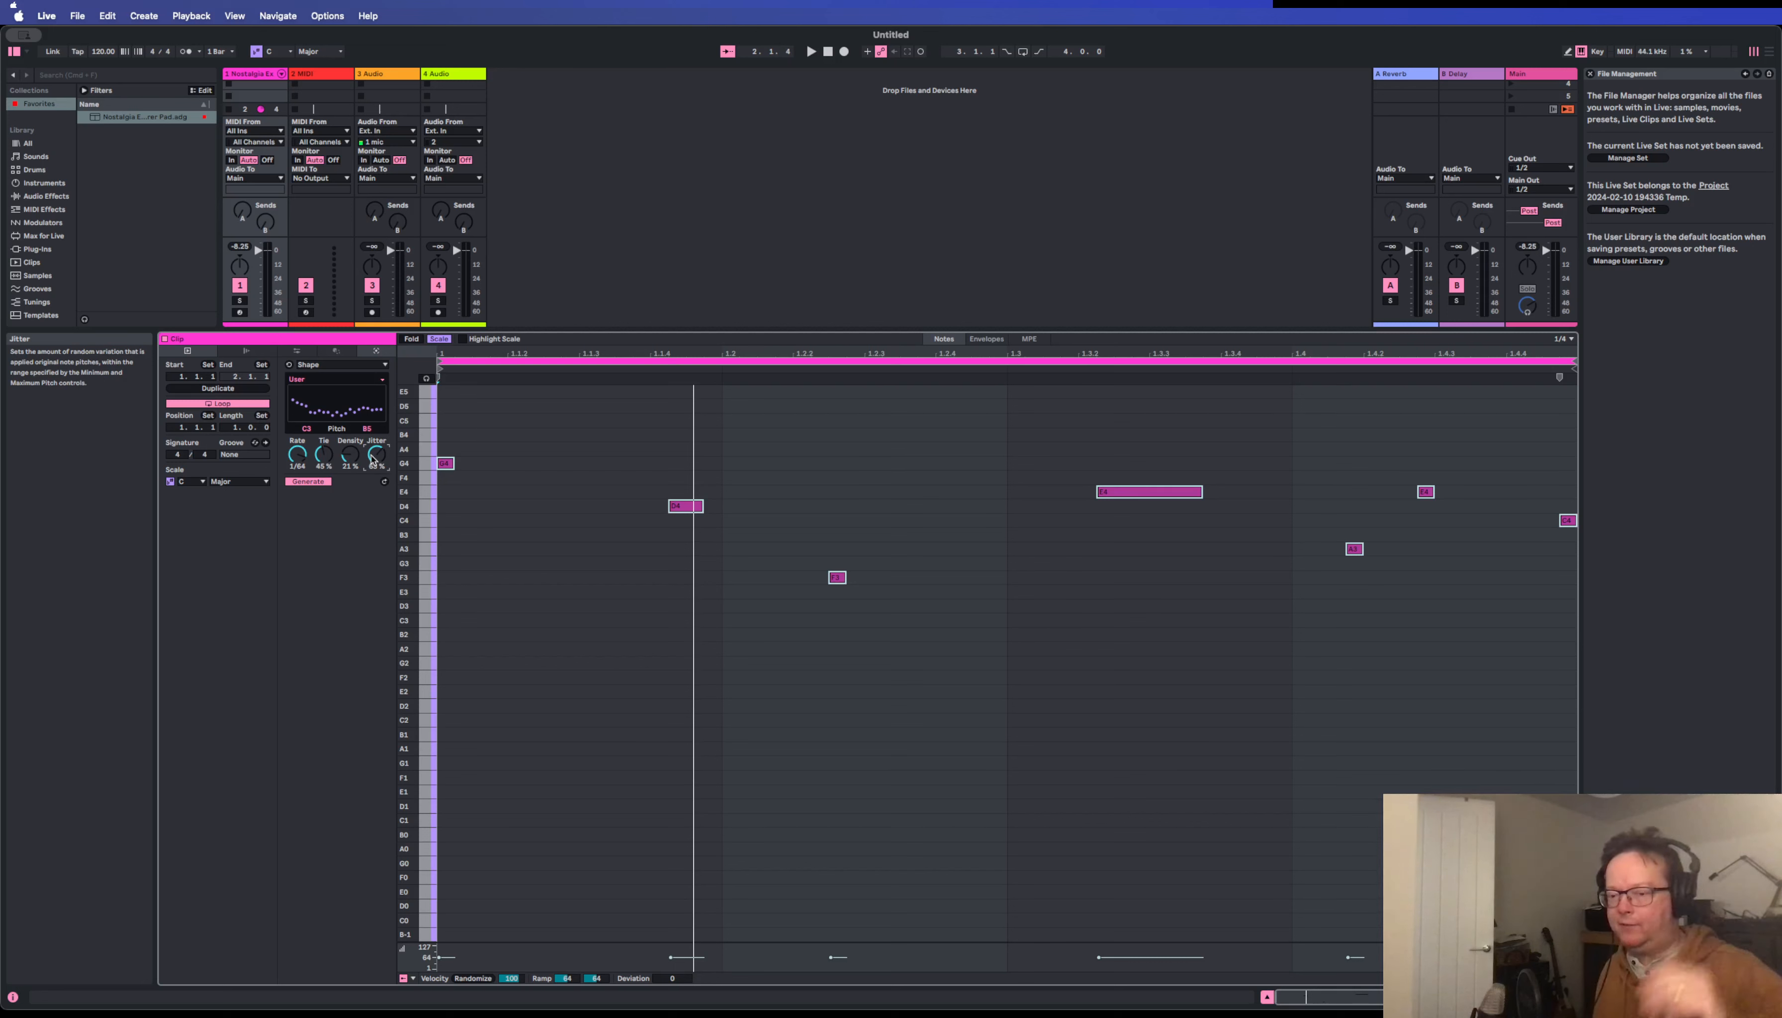
key("space")
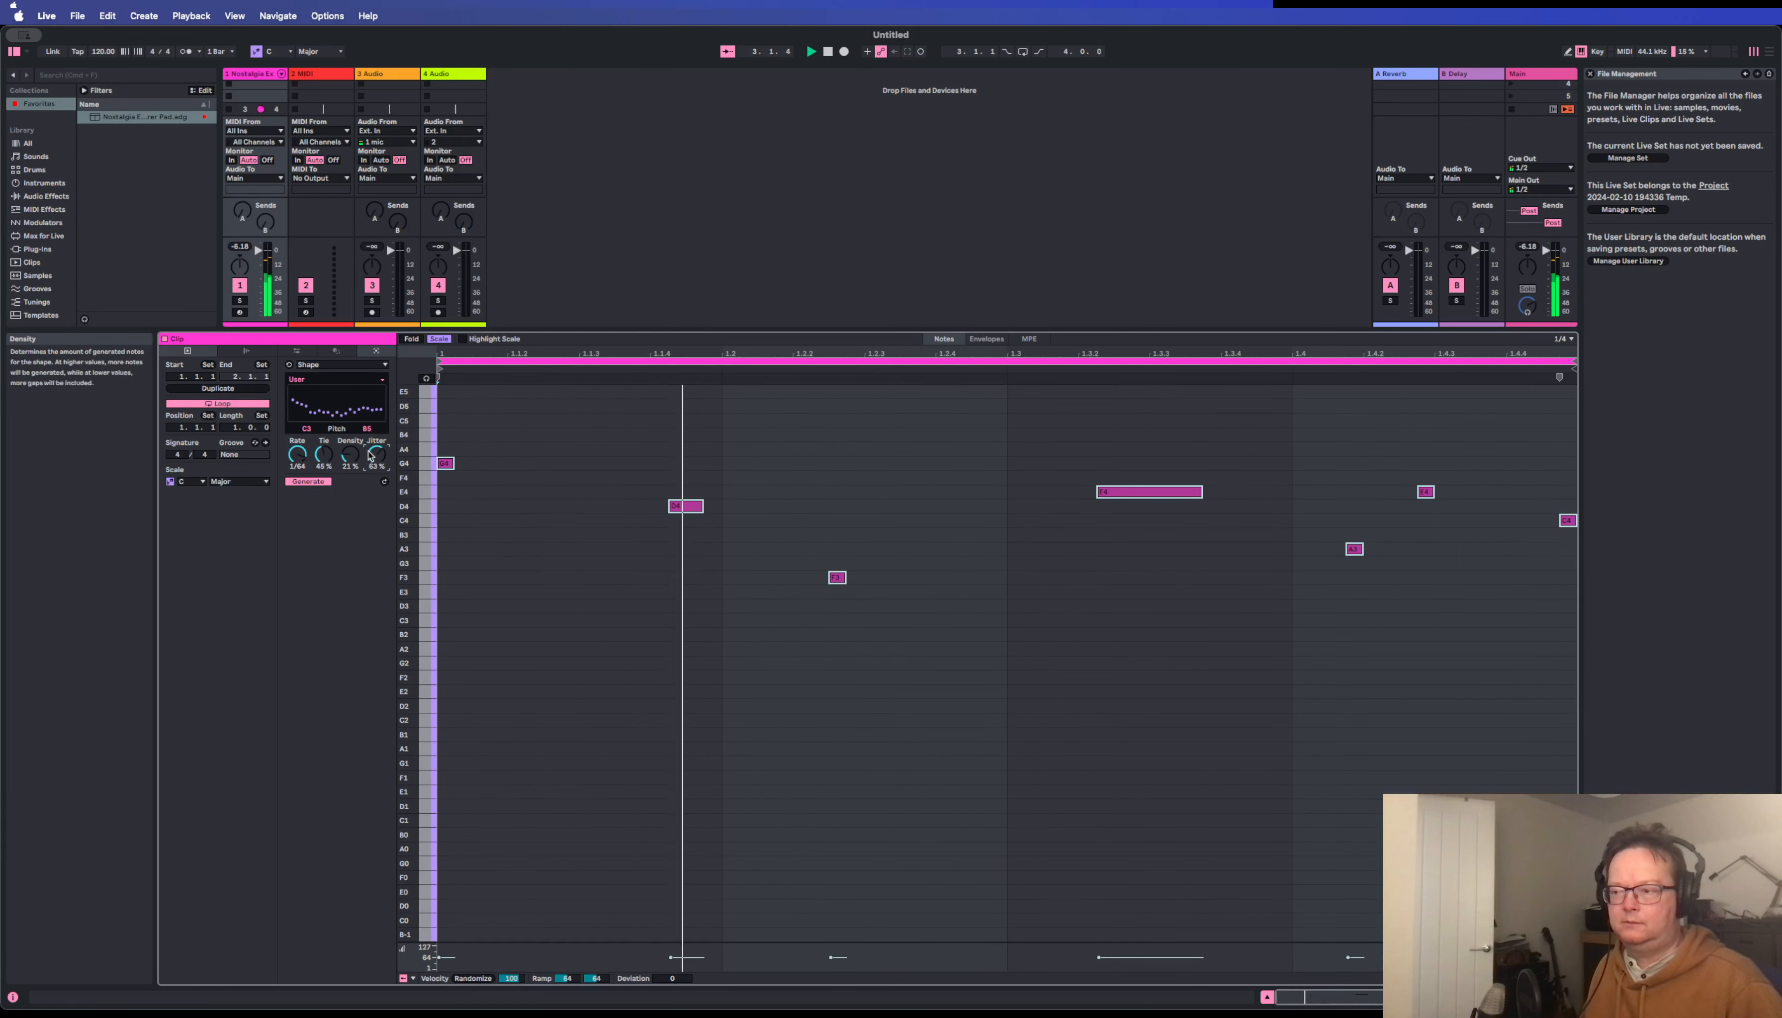
left_click_drag(373, 460, 373, 417)
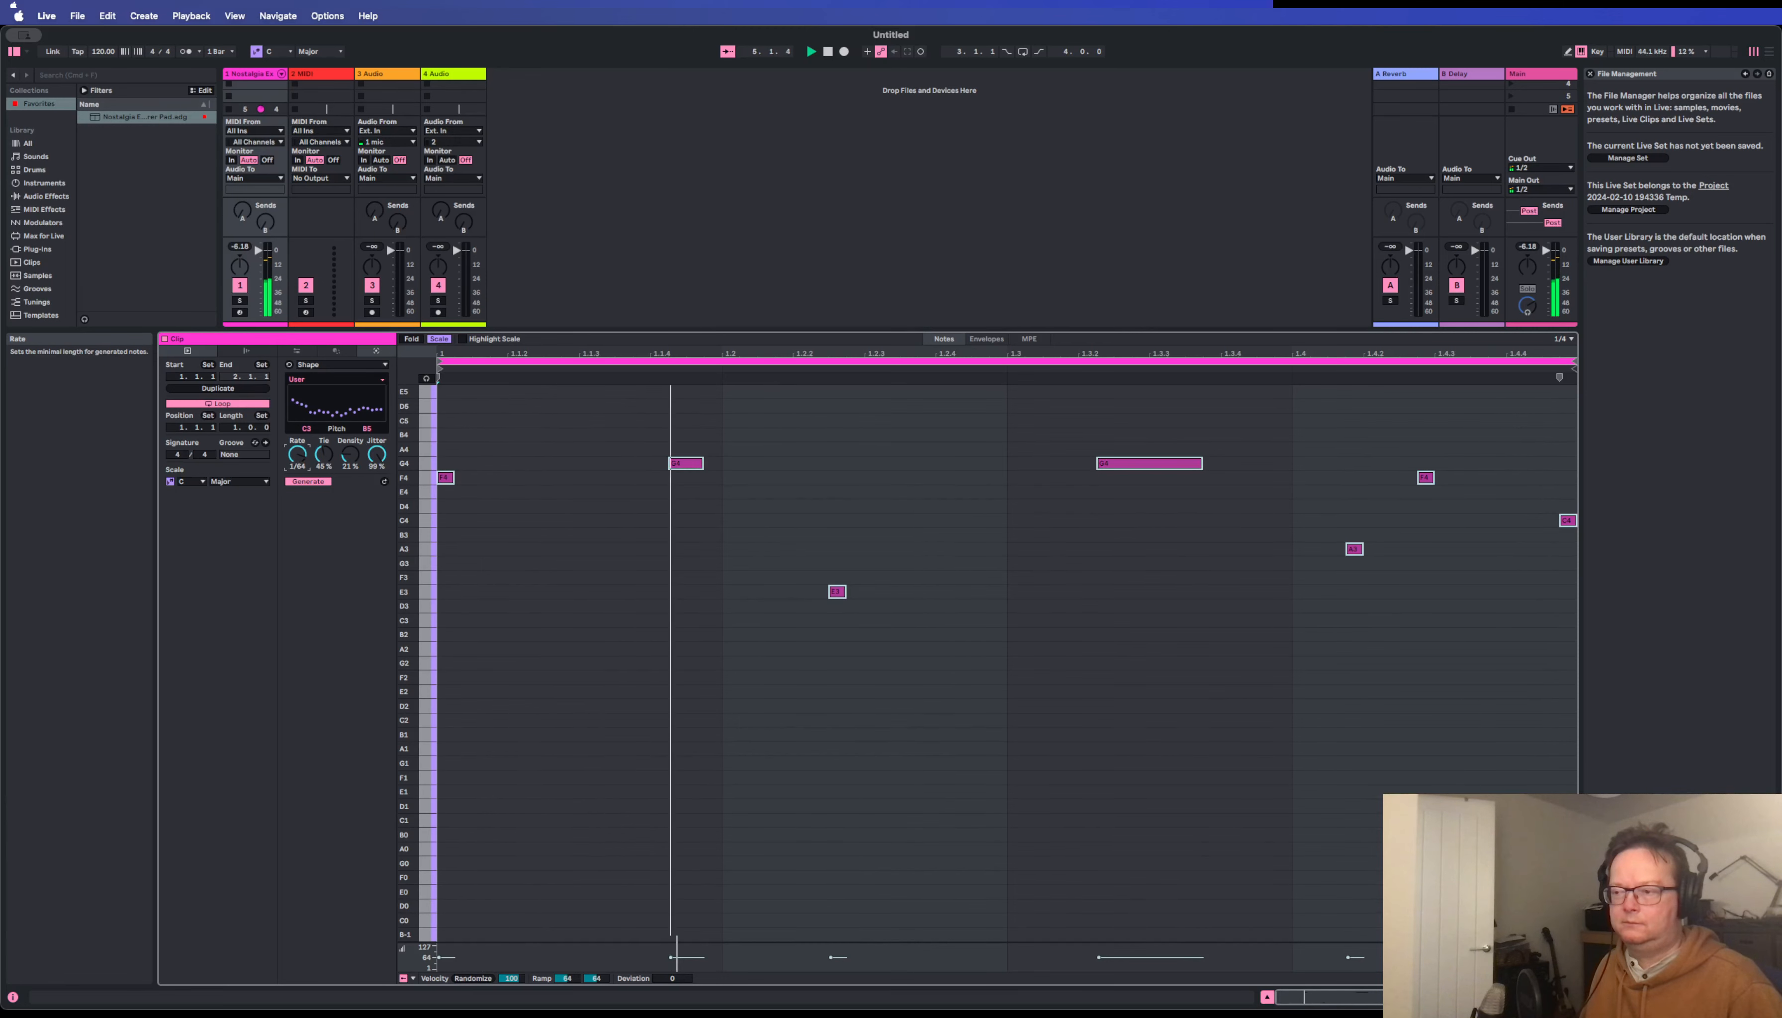
Shorten the generator's Rate to 1/96 and raise its Density for more notes while the clip plays.
left_click_drag(296, 456, 297, 467)
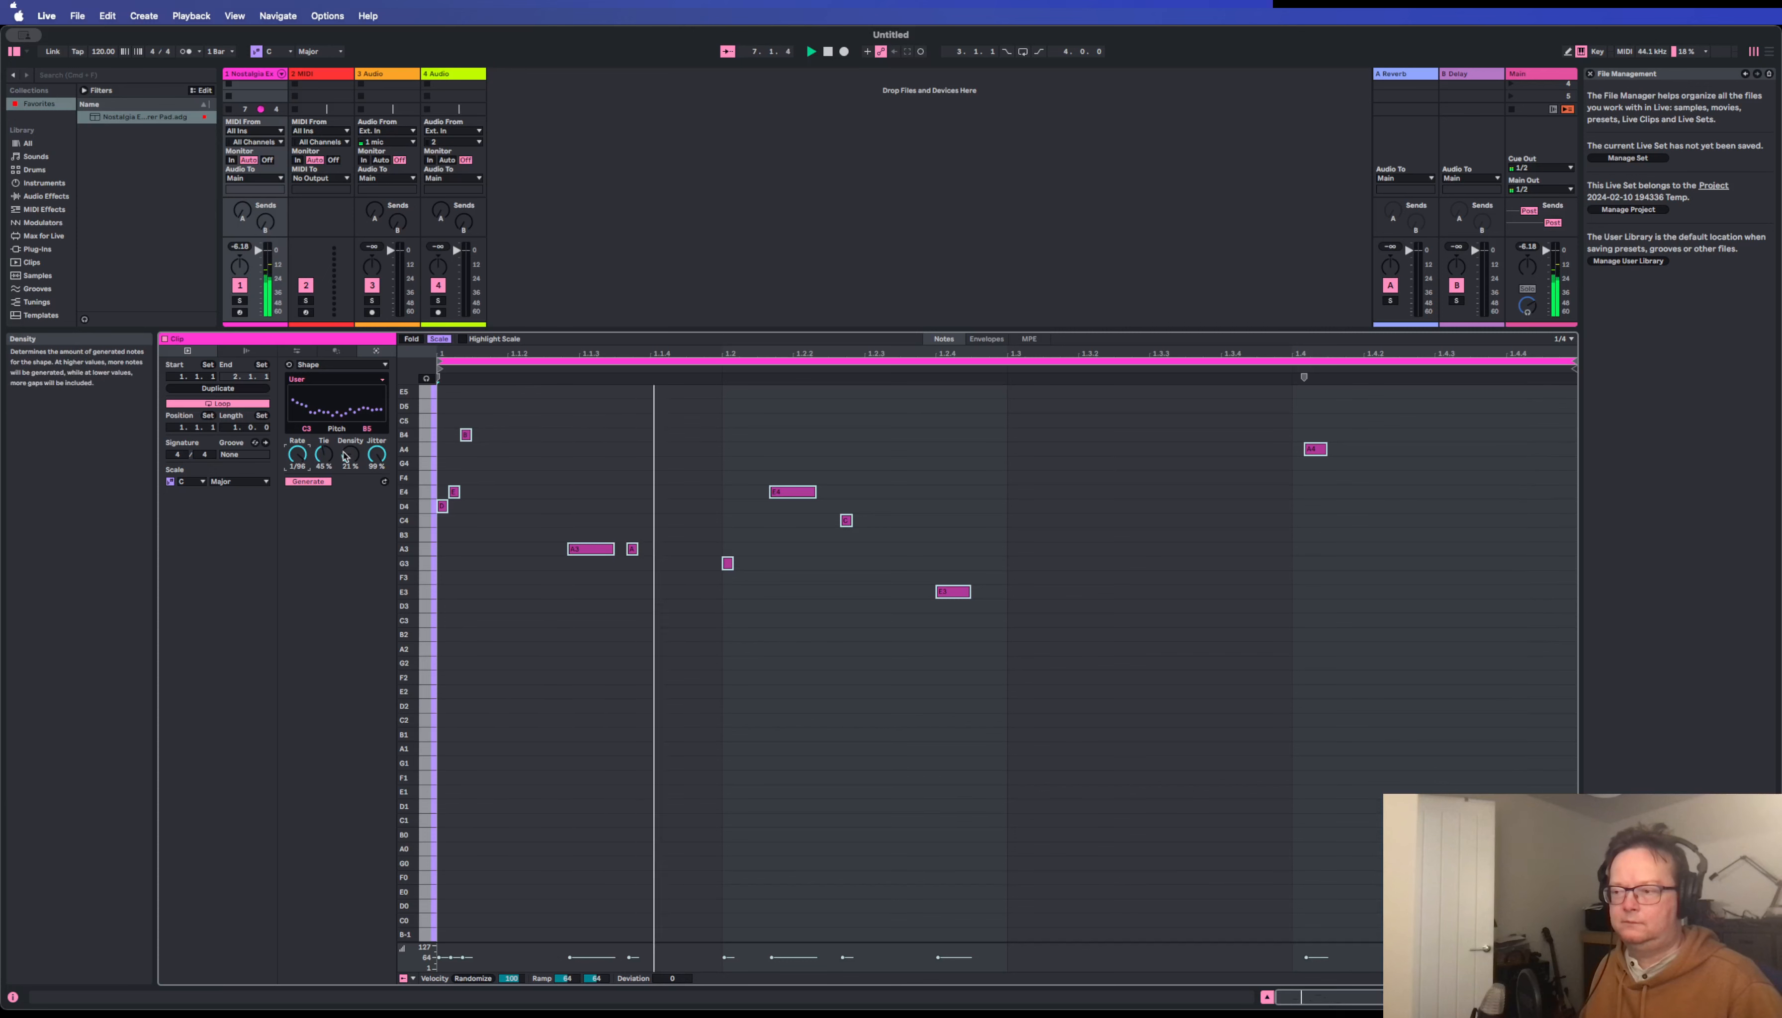
left_click_drag(350, 454, 350, 445)
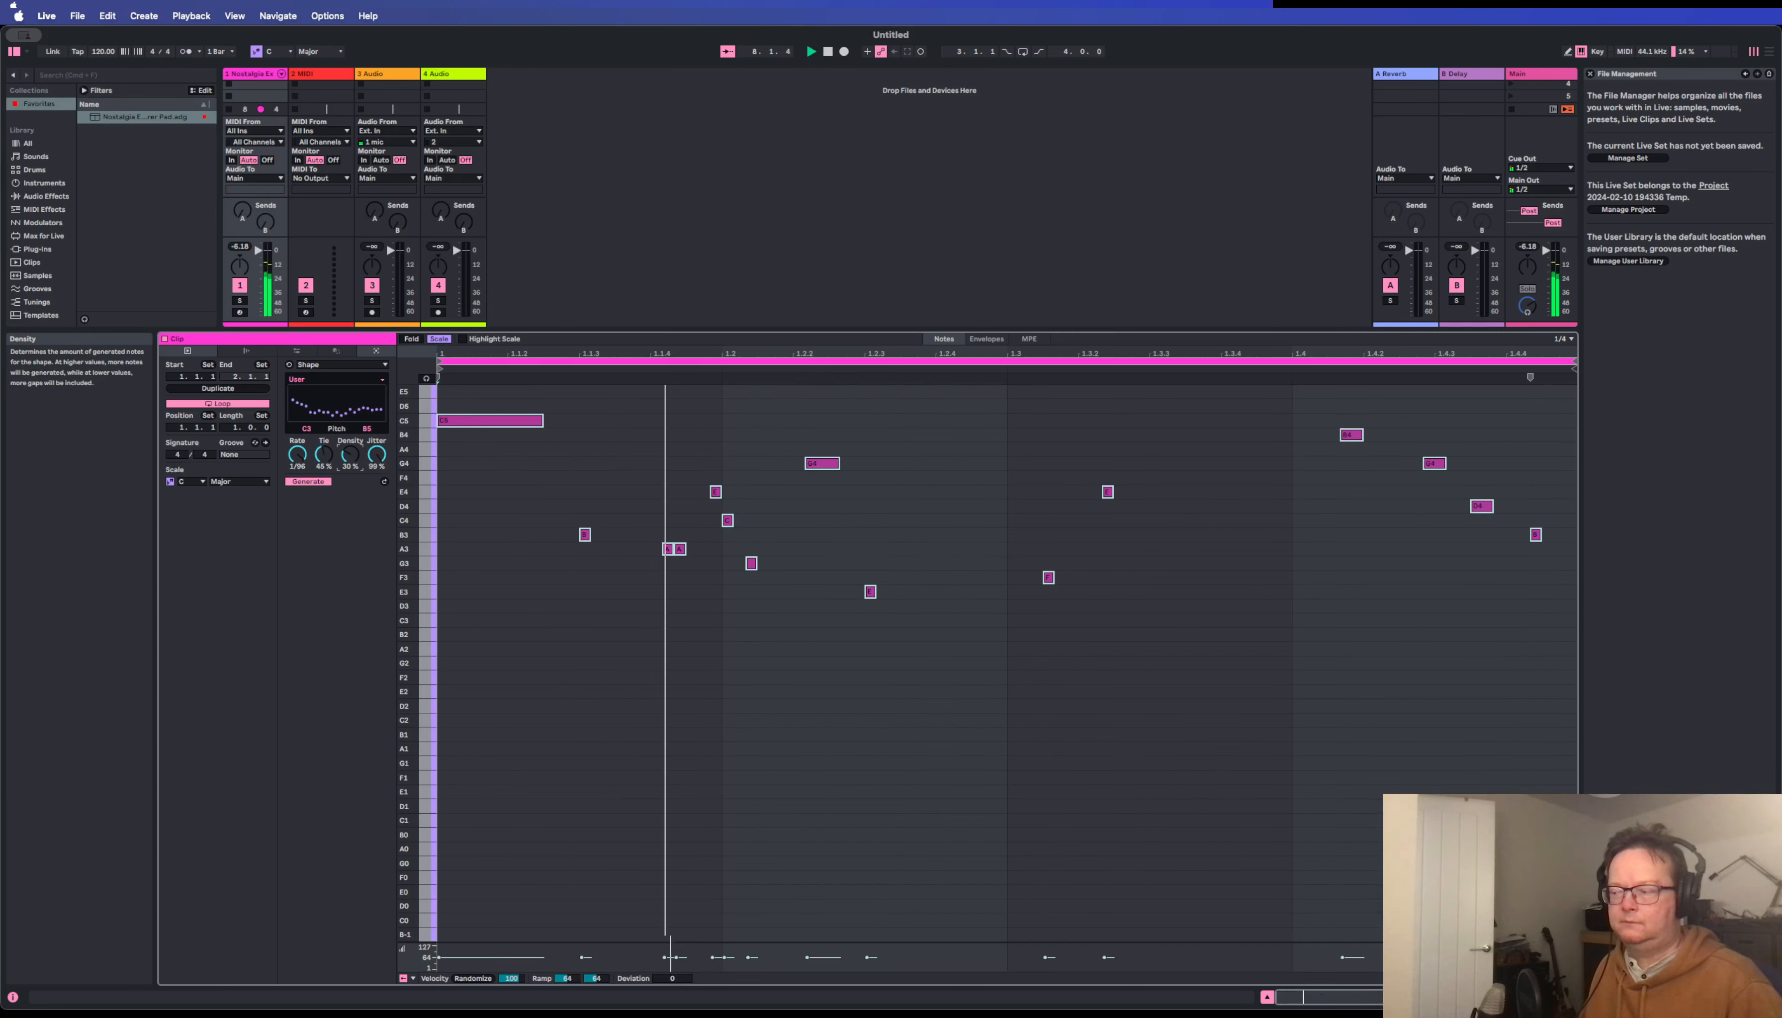
left_click_drag(348, 456, 348, 457)
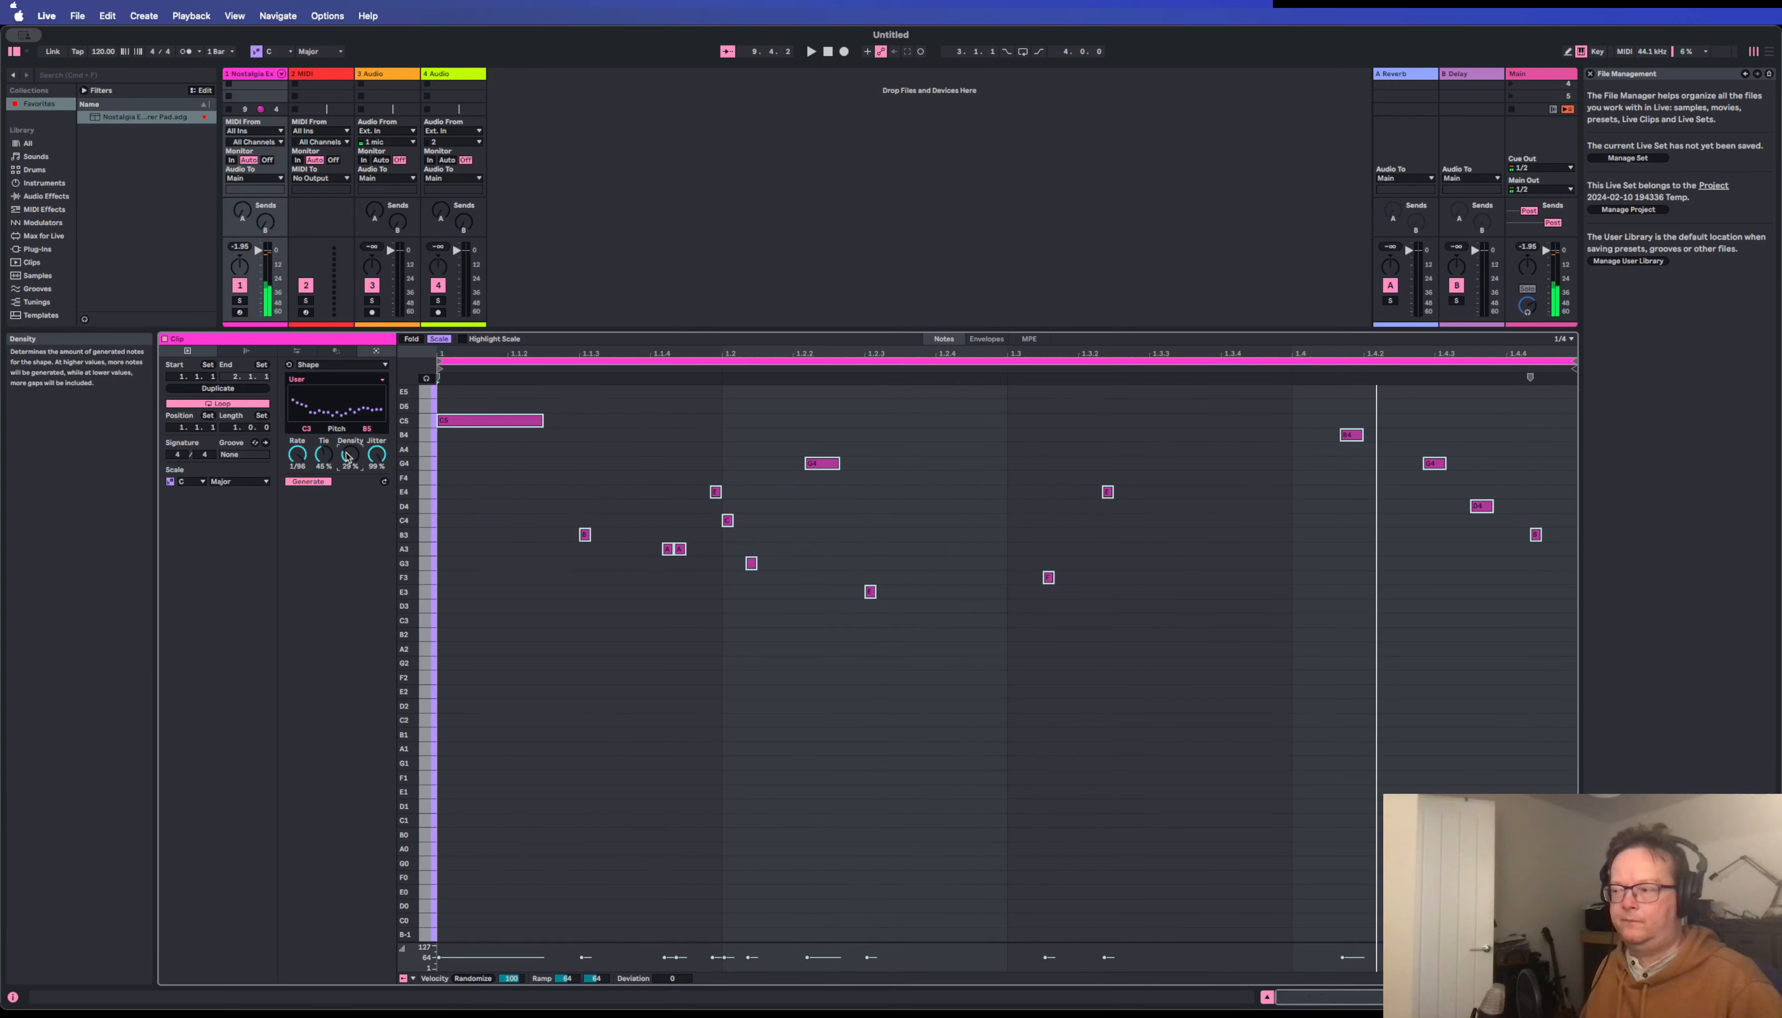